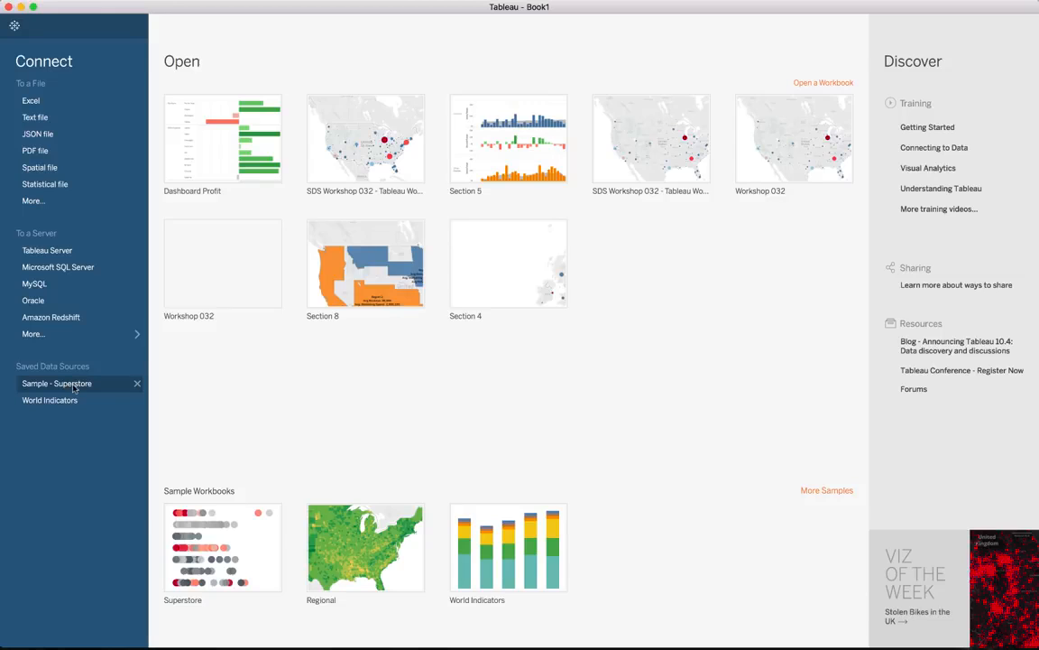
Connect to the saved Sample - Superstore data source
{"action": "left_click", "coordinate": [73, 386]}
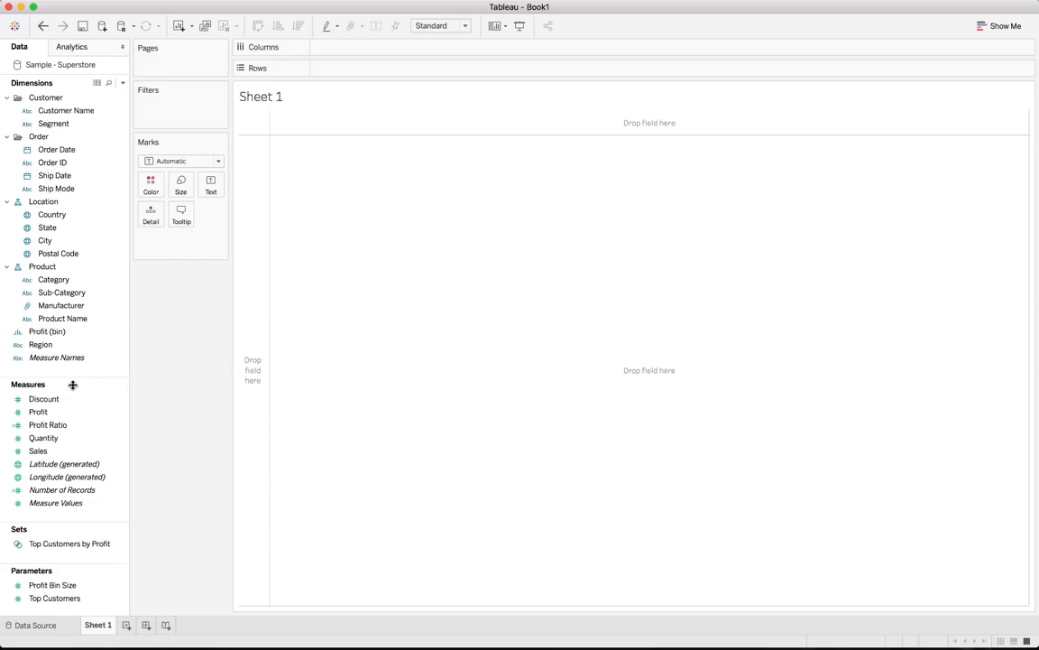
{"action": "left_click", "coordinate": [60, 587]}
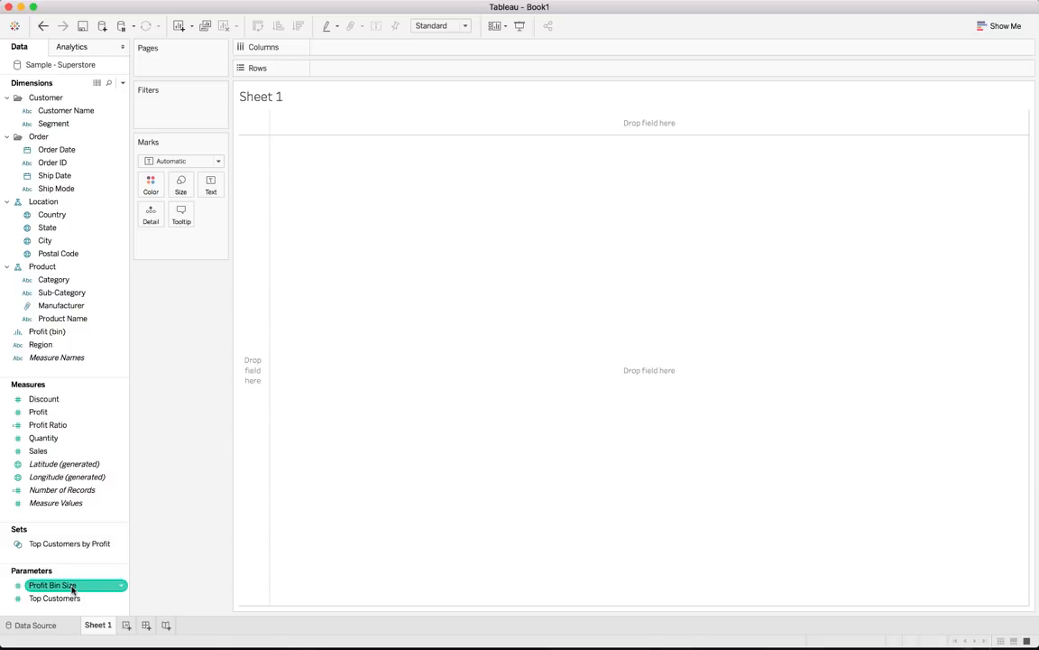
Examine the columns of the Orders table in the data source, from Order ID through to Profit (bin)
{"action": "left_click", "coordinate": [59, 623]}
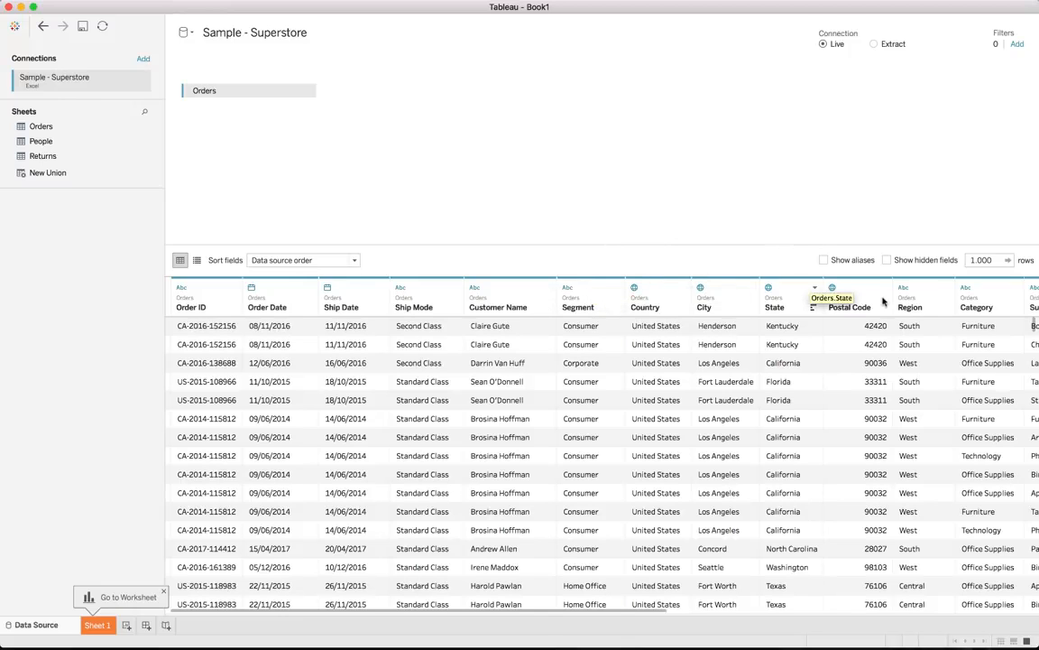
{"action": "left_click_drag", "start_coordinate": [317, 615], "coordinate": [485, 613]}
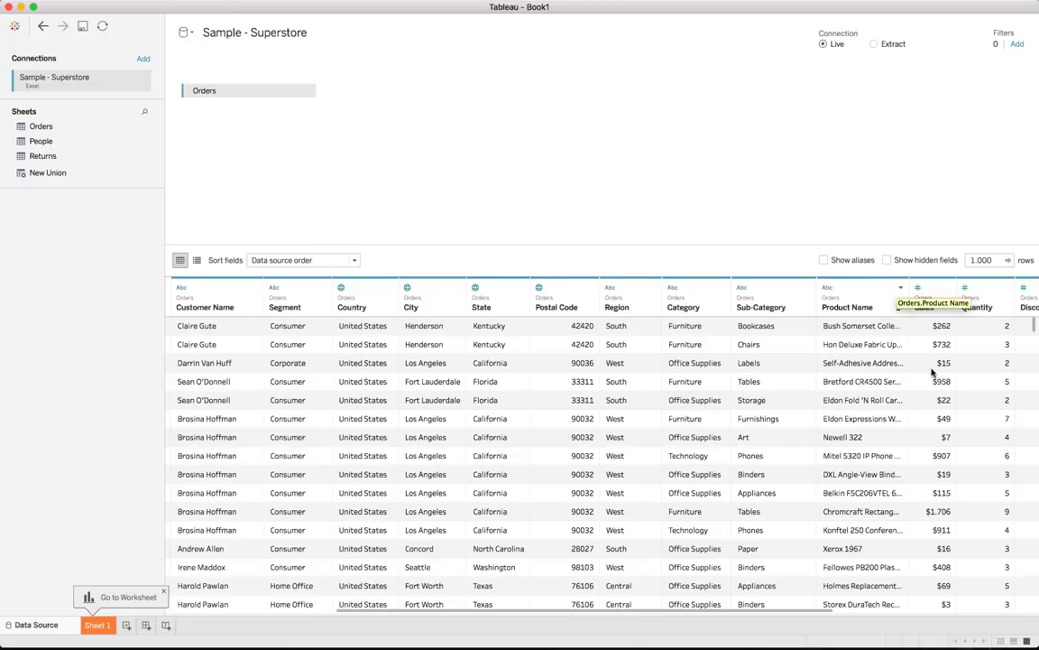
{"action": "left_click_drag", "start_coordinate": [823, 612], "coordinate": [985, 612]}
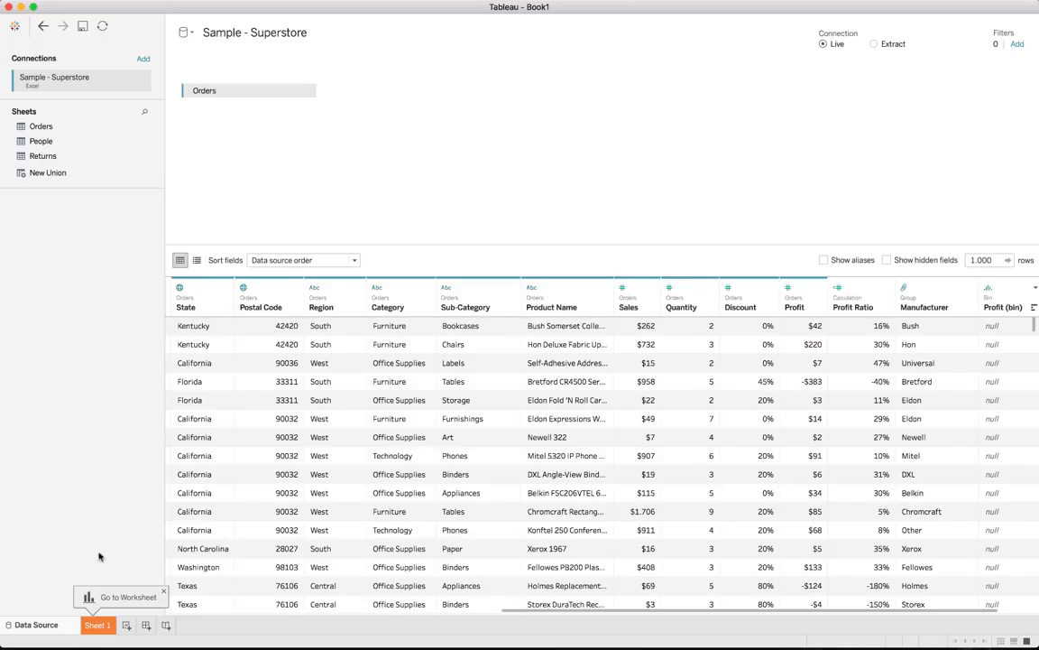
Return to Sheet 1 and place Category and Sub-Category on the Rows shelf
{"action": "left_click", "coordinate": [102, 626]}
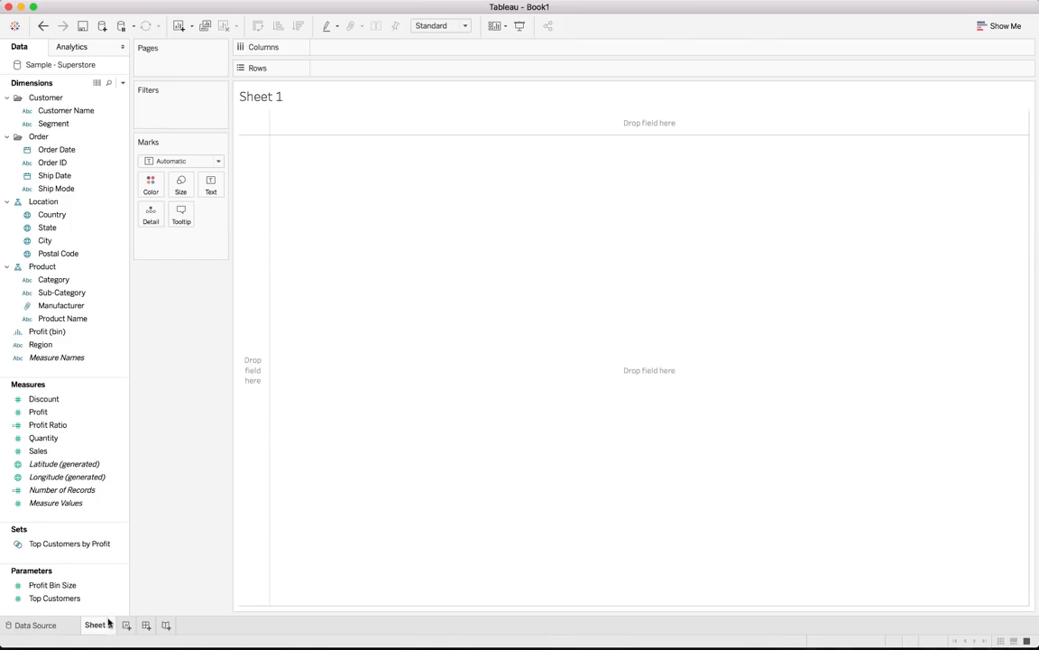
{"action": "mouse_move", "coordinate": [107, 622]}
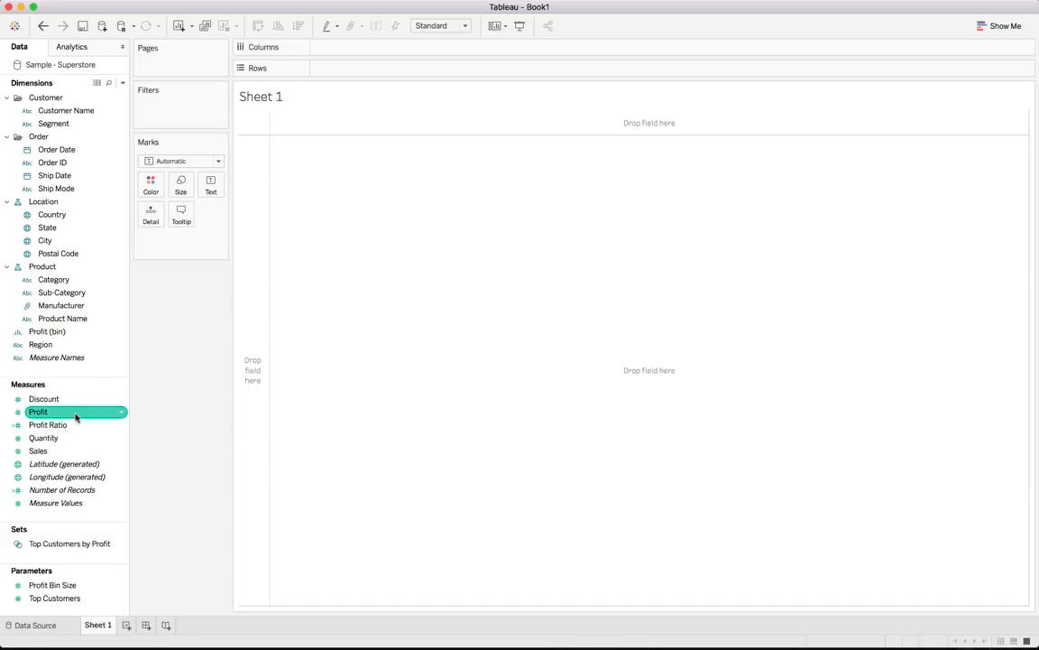
{"action": "left_click_drag", "start_coordinate": [54, 280], "coordinate": [322, 69]}
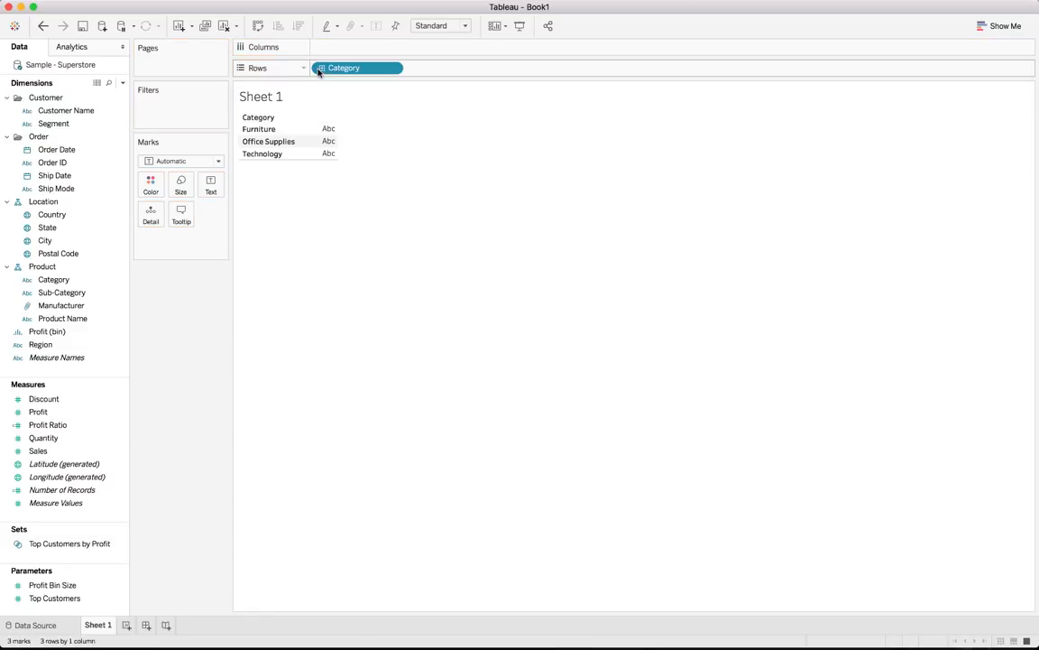
{"action": "left_click_drag", "start_coordinate": [62, 292], "coordinate": [451, 68]}
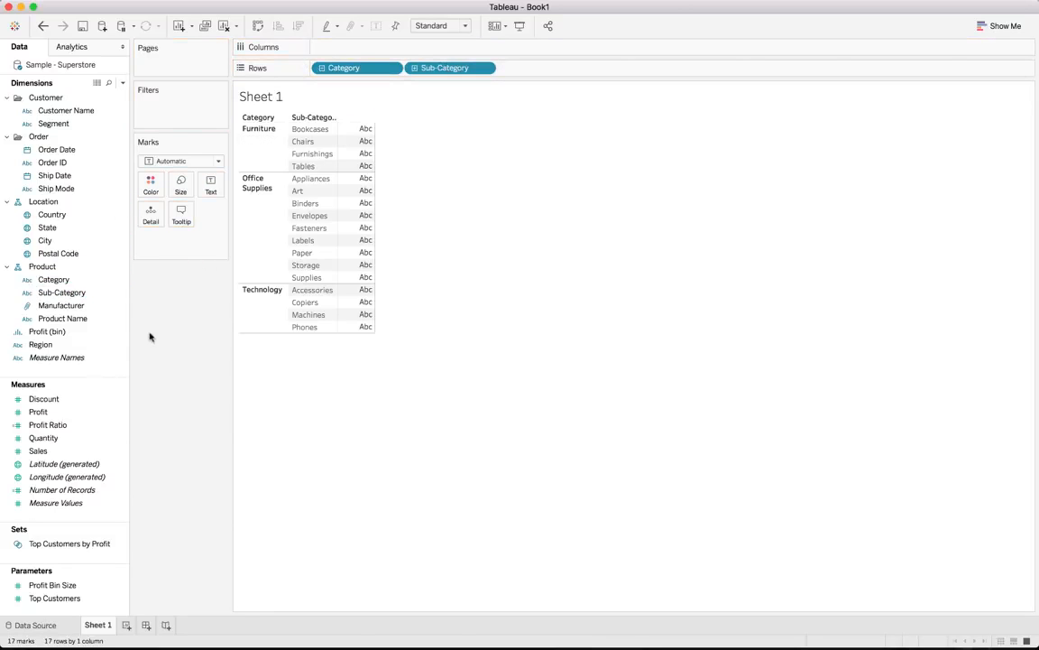
Add Profit to the Category and Sub-Category table and display it as a horizontal bar chart
{"action": "left_click_drag", "start_coordinate": [71, 412], "coordinate": [361, 200]}
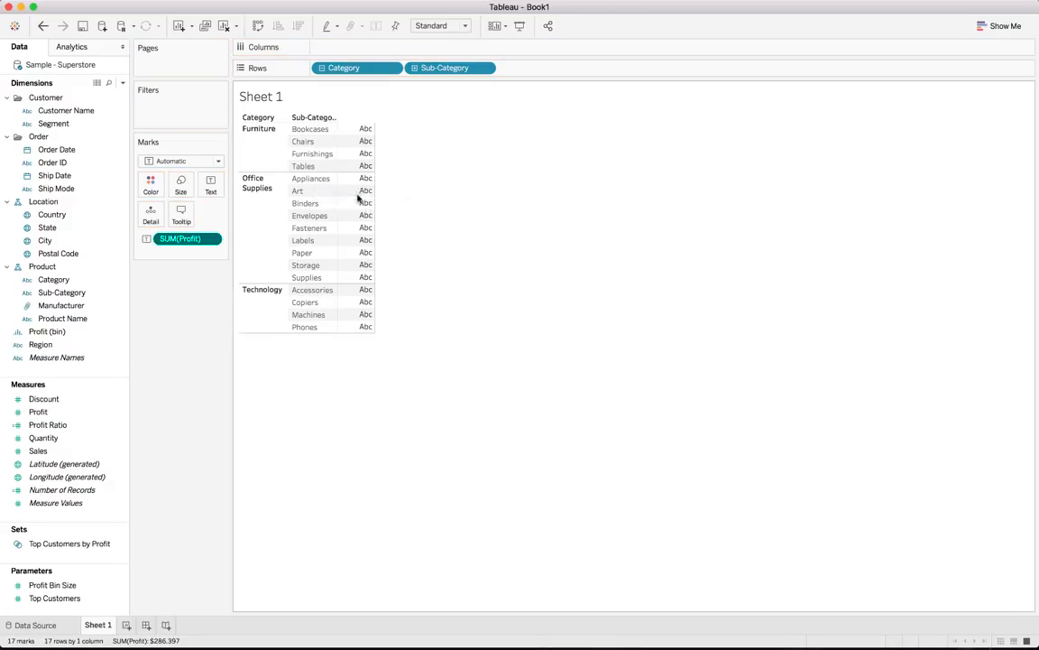
{"action": "left_click", "coordinate": [1001, 26]}
{"action": "left_click", "coordinate": [938, 121]}
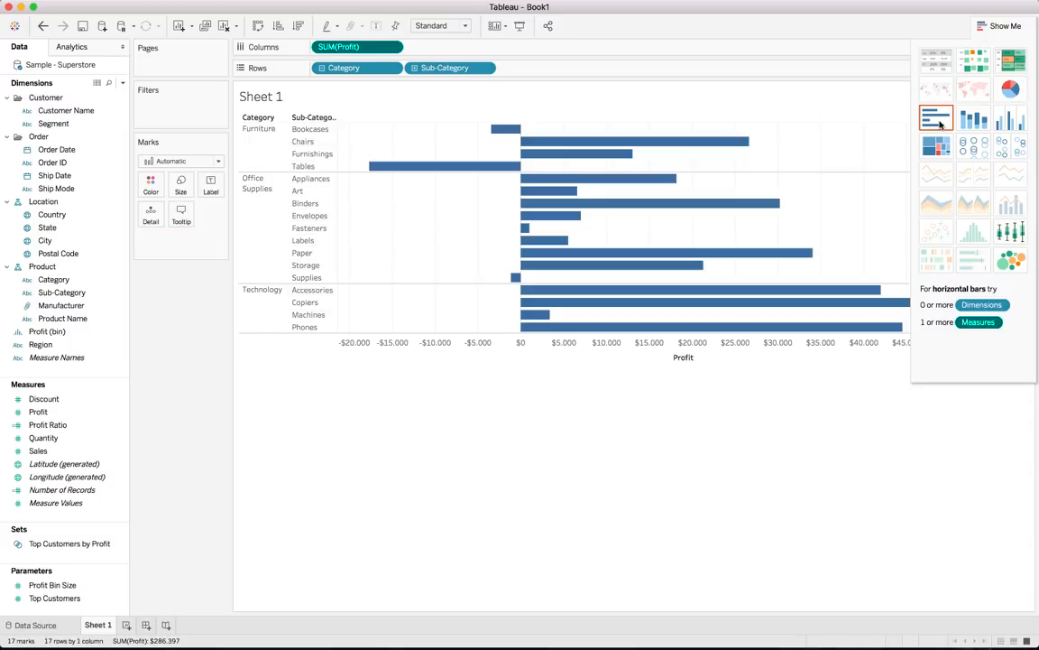
{"action": "left_click", "coordinate": [1002, 26]}
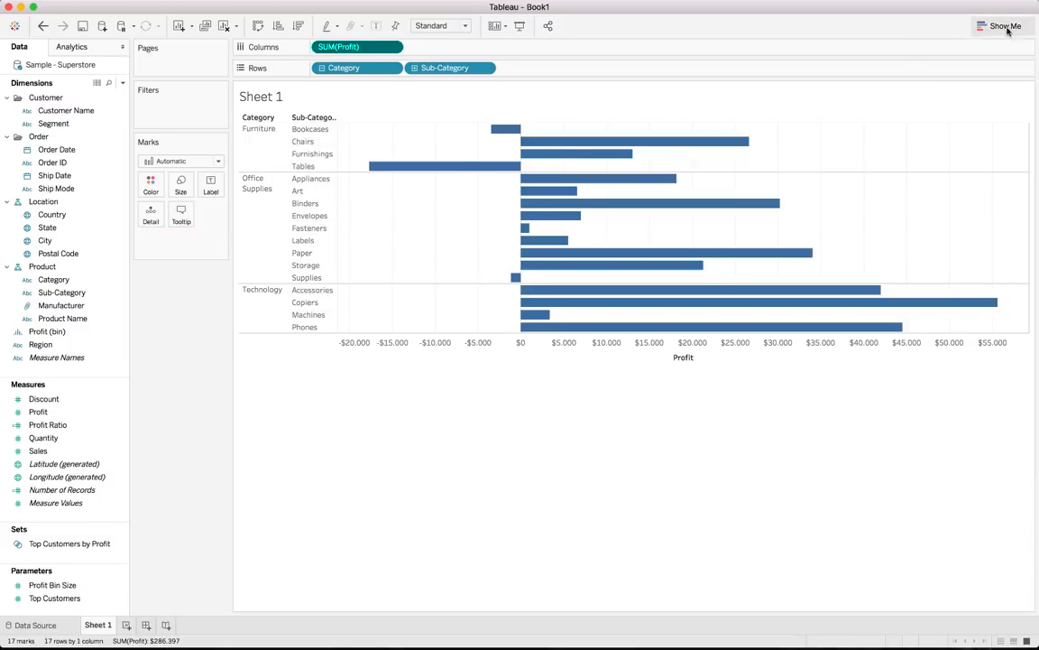
{"action": "mouse_move", "coordinate": [539, 242]}
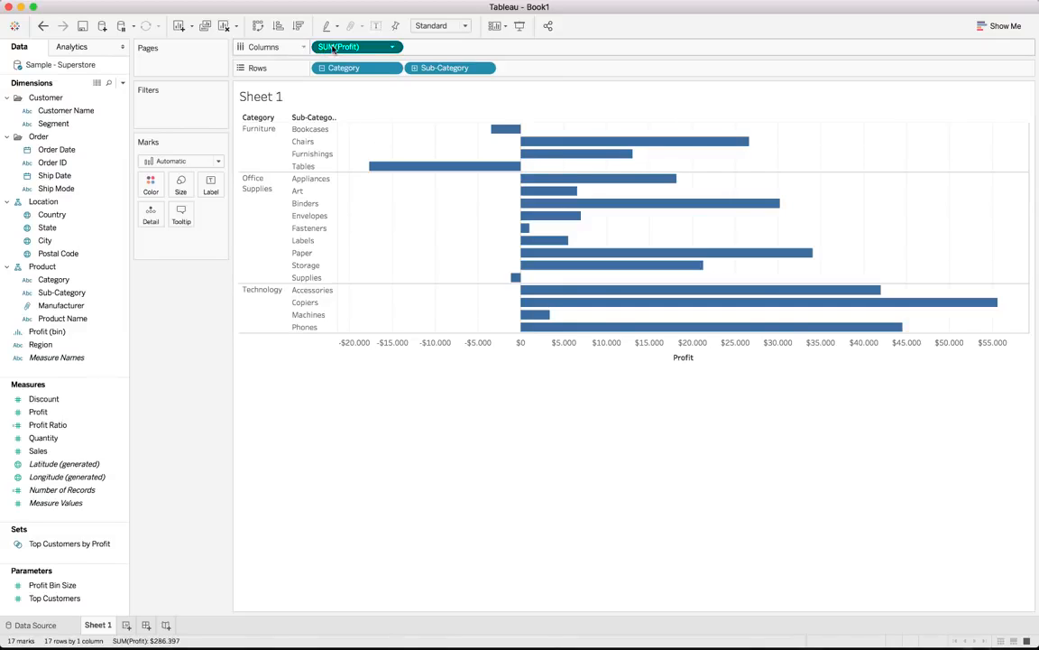
{"action": "left_click_drag", "start_coordinate": [334, 50], "coordinate": [150, 185]}
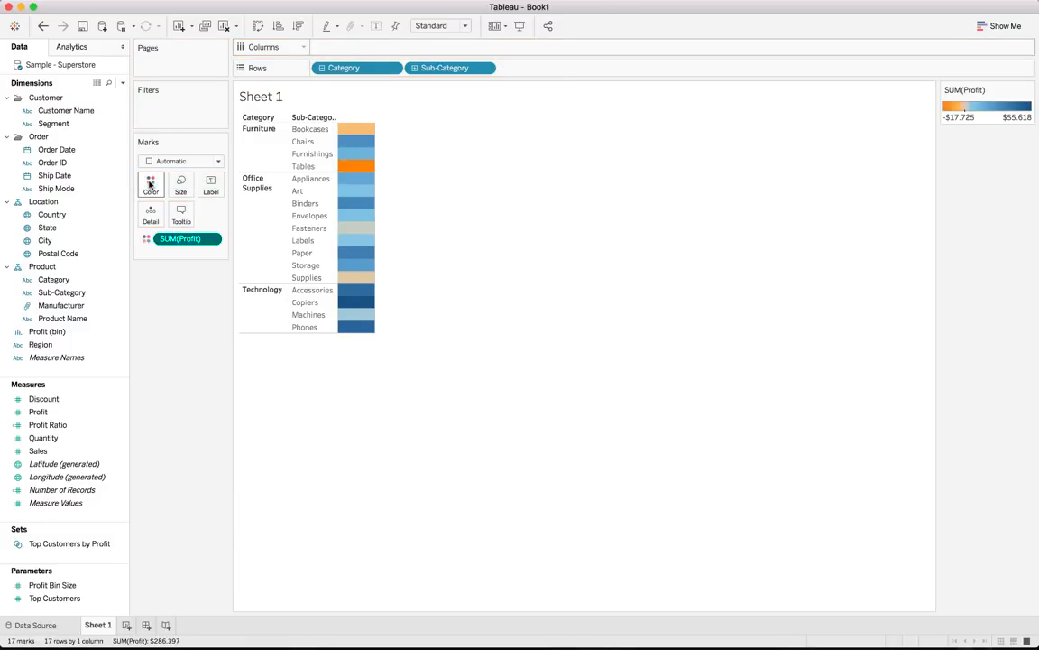
{"action": "key", "text": "super+z"}
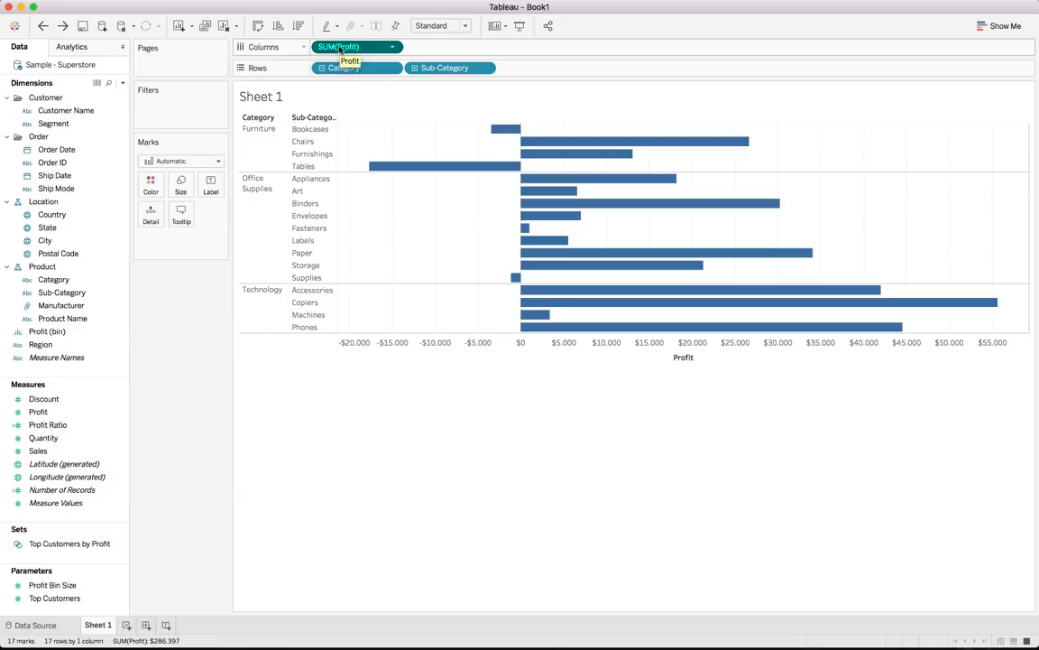
Color the bars by SUM(Profit) while keeping it on Columns, and choose the Red-Green Diverging palette
{"action": "left_click_drag", "start_coordinate": [344, 51], "coordinate": [152, 186]}
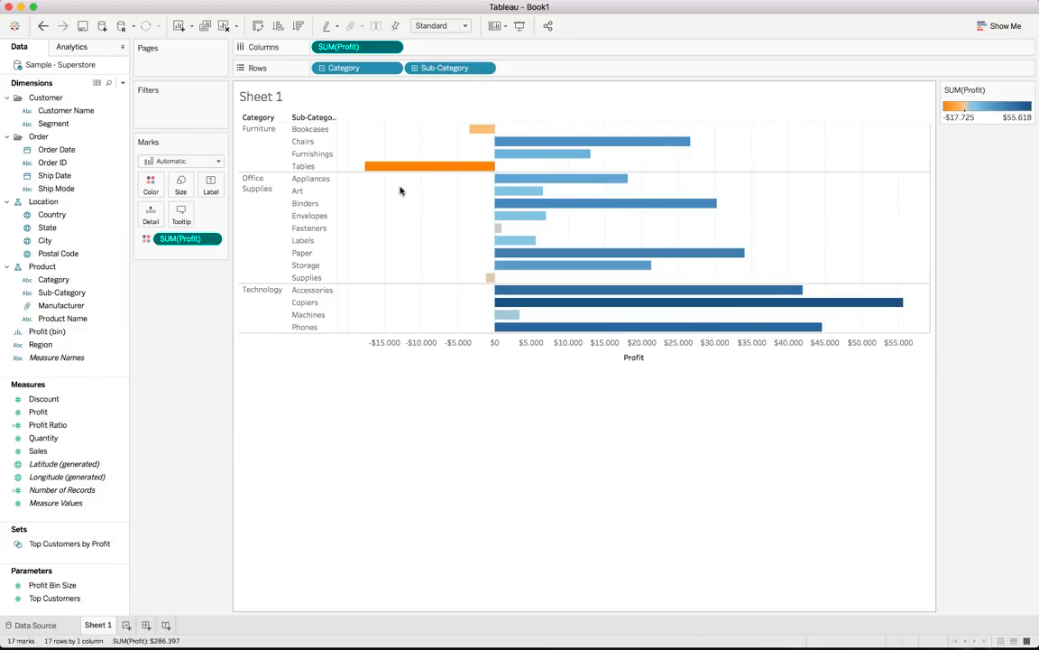
{"action": "left_click", "coordinate": [152, 187]}
{"action": "left_click", "coordinate": [202, 227]}
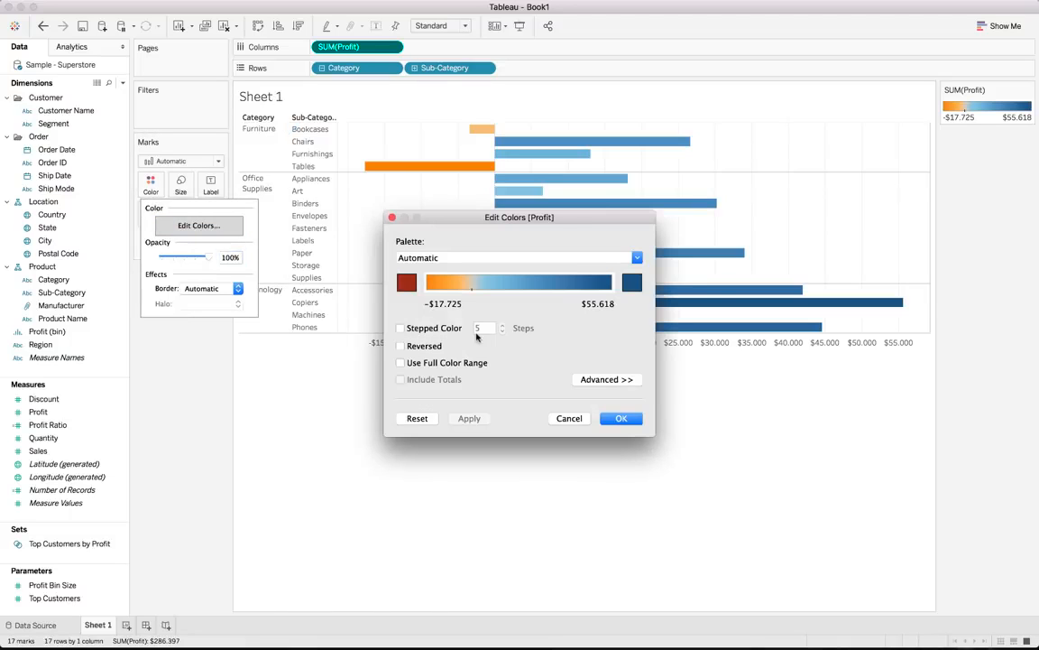
{"action": "left_click", "coordinate": [471, 259]}
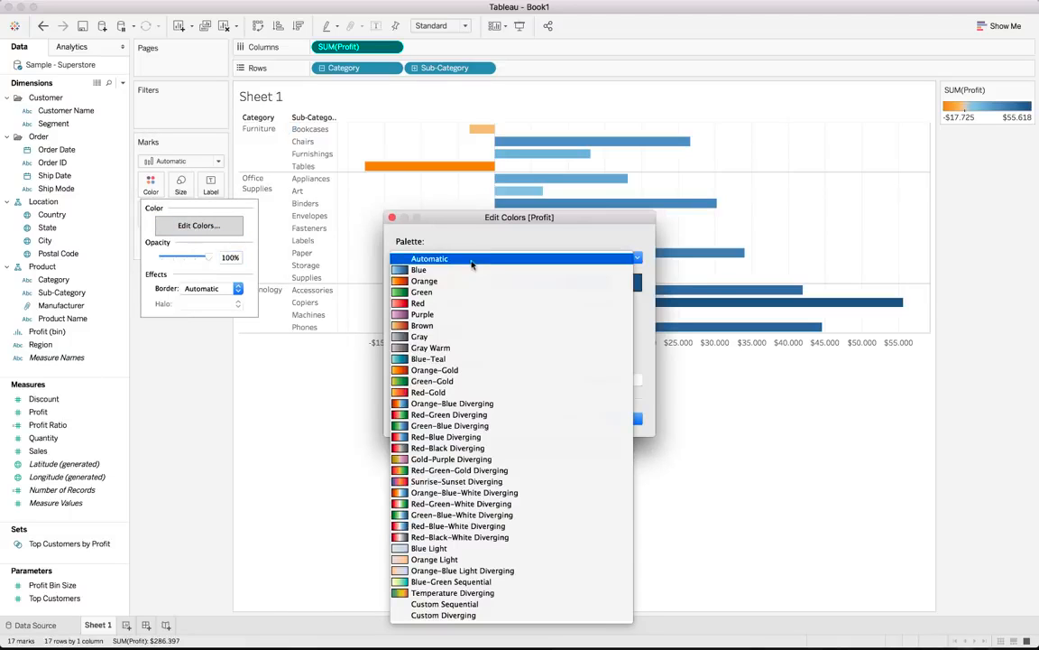
{"action": "left_click", "coordinate": [466, 416]}
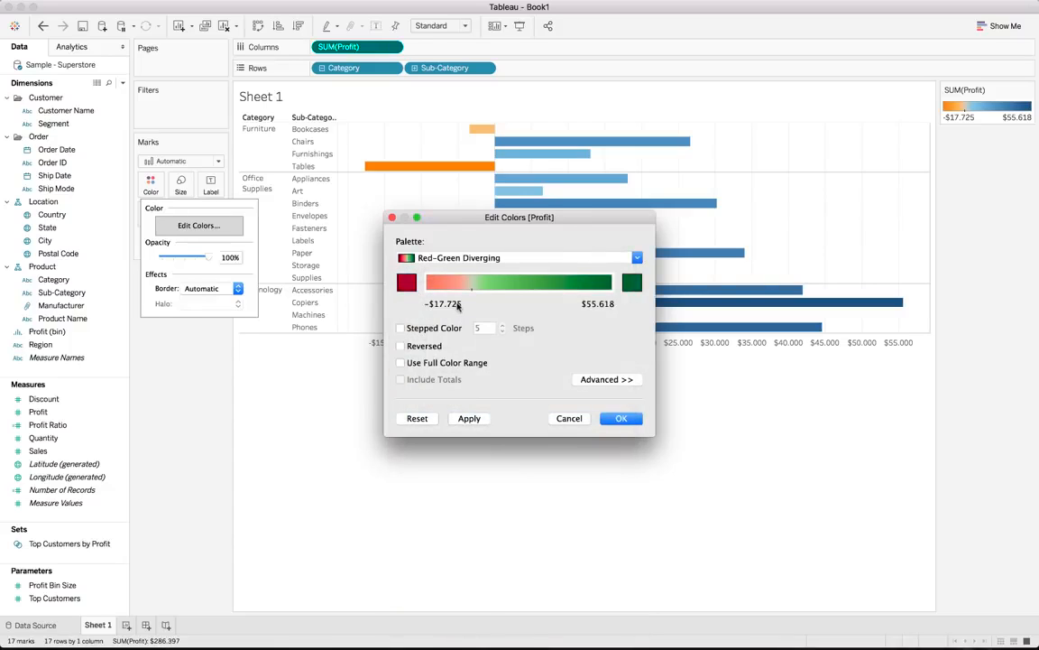
Fix the center of the Profit color range at 0 and apply the color settings to the bars
{"action": "left_click", "coordinate": [581, 380]}
{"action": "left_click", "coordinate": [400, 449]}
{"action": "left_click", "coordinate": [426, 467]}
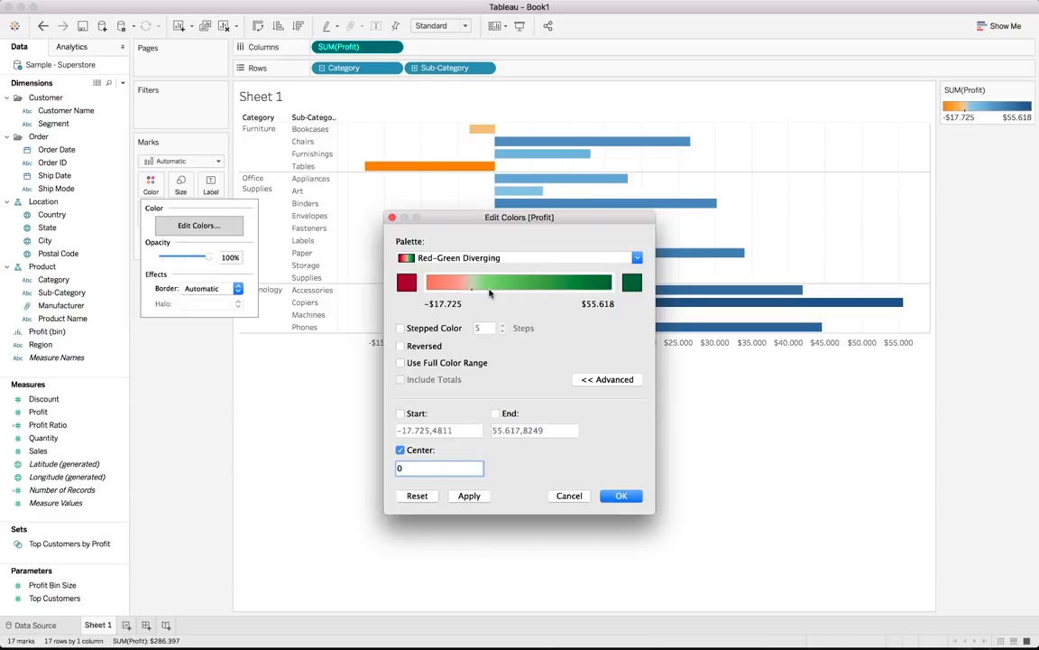
{"action": "left_click", "coordinate": [481, 499]}
{"action": "left_click", "coordinate": [610, 495]}
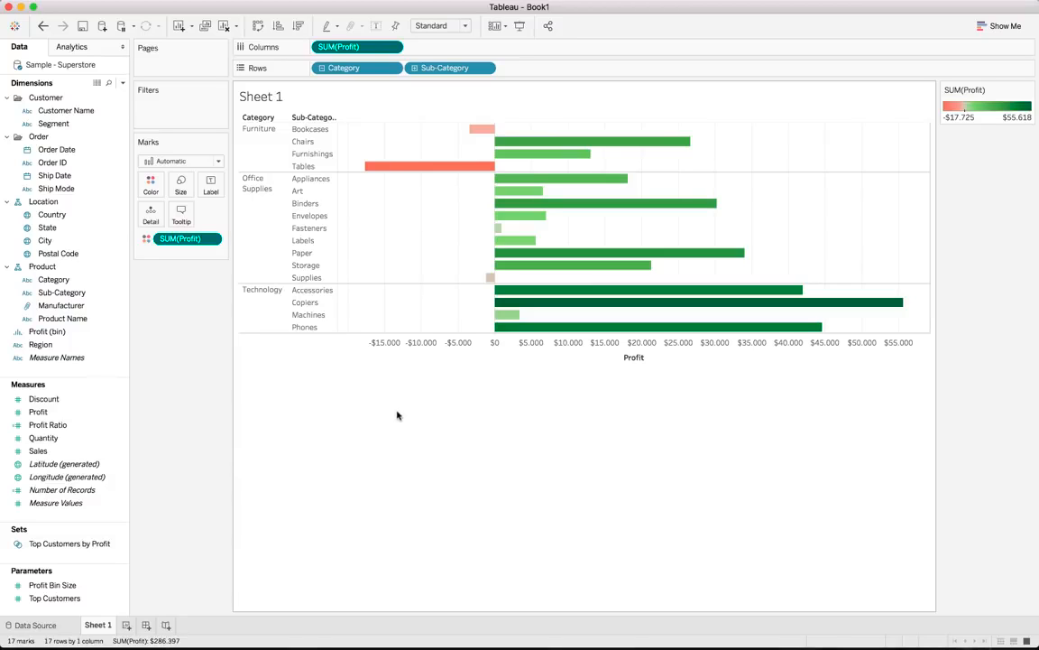
Rename Sheet 1 as "Profit by category"
{"action": "double_click", "coordinate": [96, 625]}
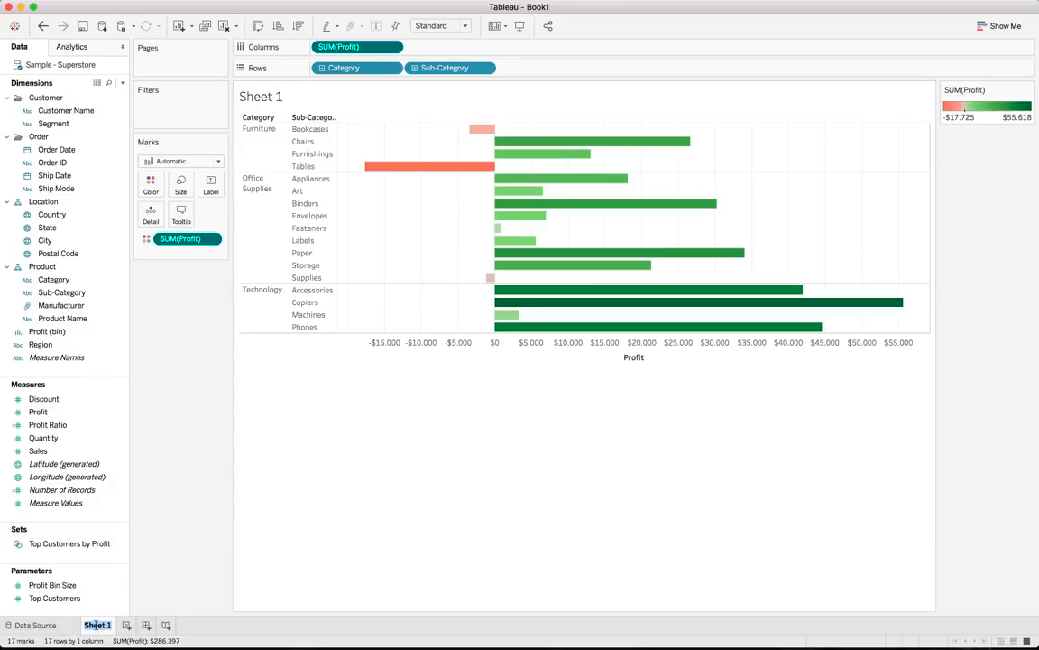
{"action": "type", "text": "Pro"}
{"action": "type", "text": "by category"}
{"action": "key", "text": "Return"}
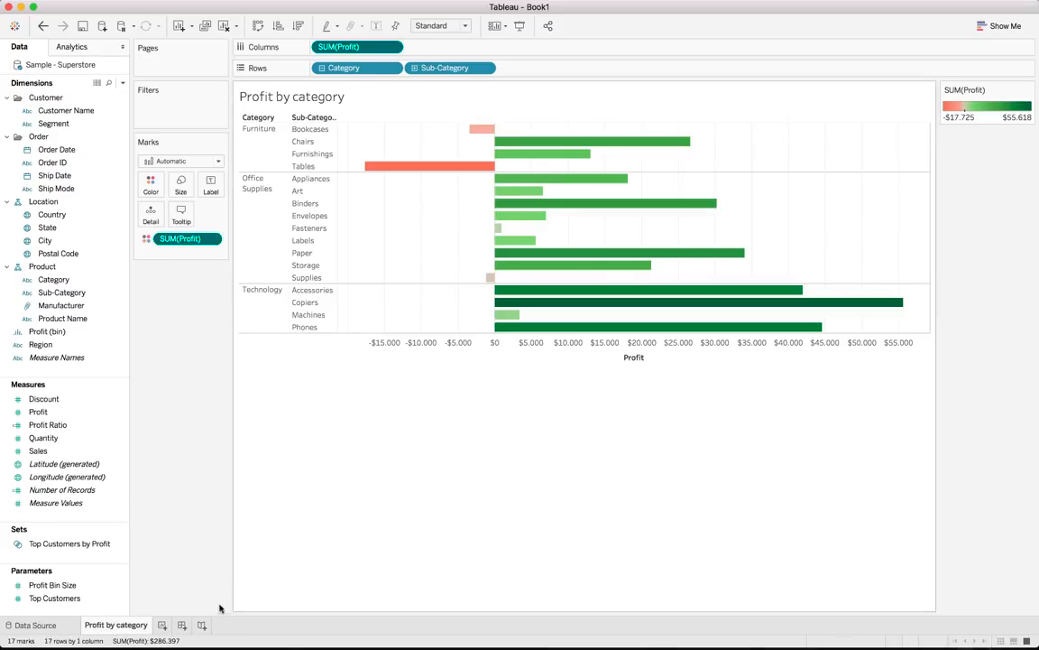
Add a new worksheet and name it "Profit by State"
{"action": "left_click", "coordinate": [163, 625]}
{"action": "type", "text": "Profit by Sa"}
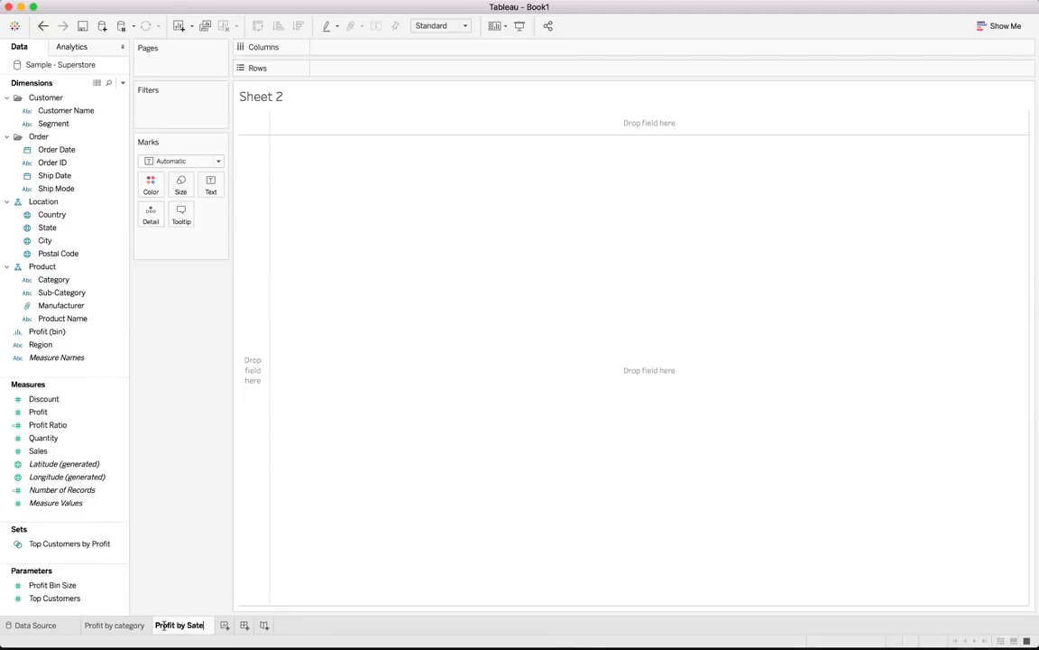
{"action": "key", "text": "BackSpace"}
{"action": "type", "text": "tate"}
{"action": "key", "text": "Return"}
Plot State on a map, color the states by SUM(Profit), and check the values for California and Texas
{"action": "left_click", "coordinate": [40, 253]}
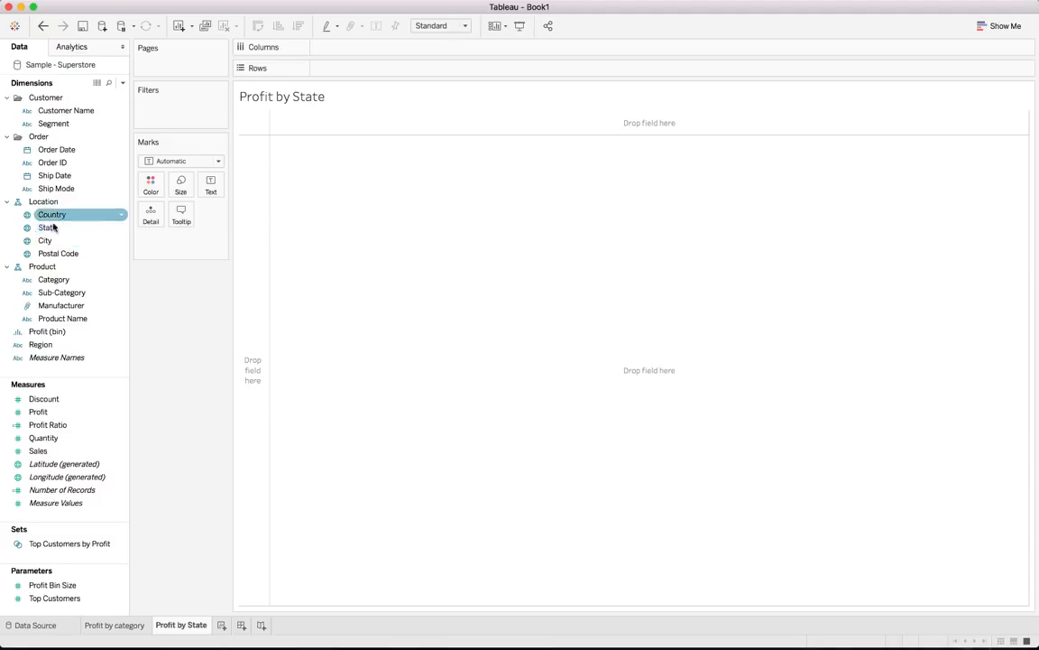
{"action": "left_click_drag", "start_coordinate": [61, 232], "coordinate": [377, 227]}
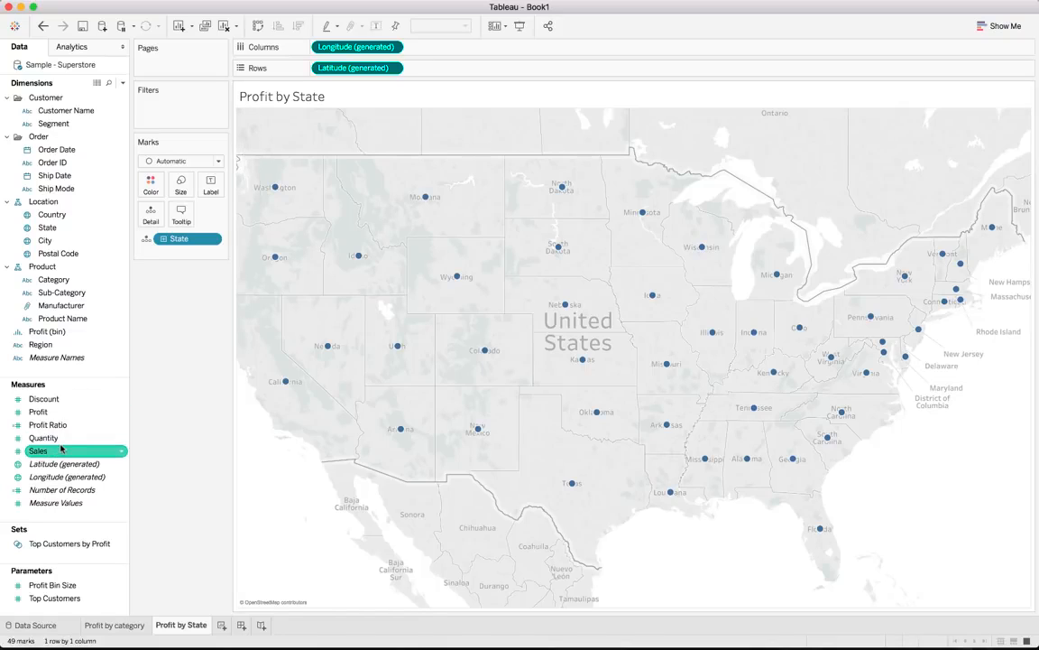
{"action": "left_click_drag", "start_coordinate": [40, 412], "coordinate": [383, 241]}
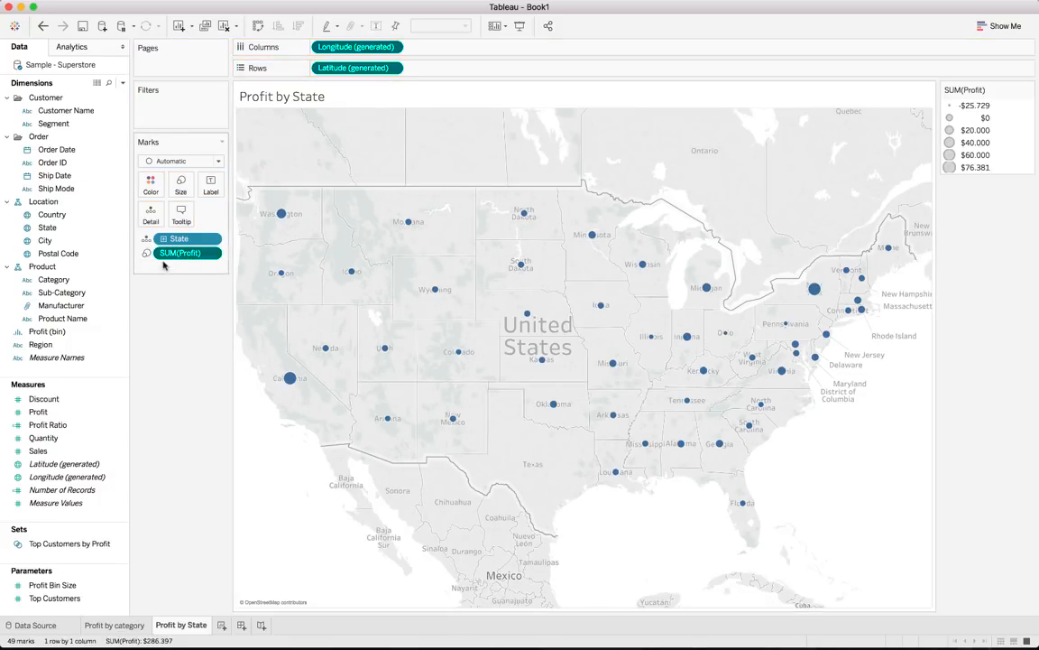
{"action": "left_click_drag", "start_coordinate": [169, 253], "coordinate": [156, 192]}
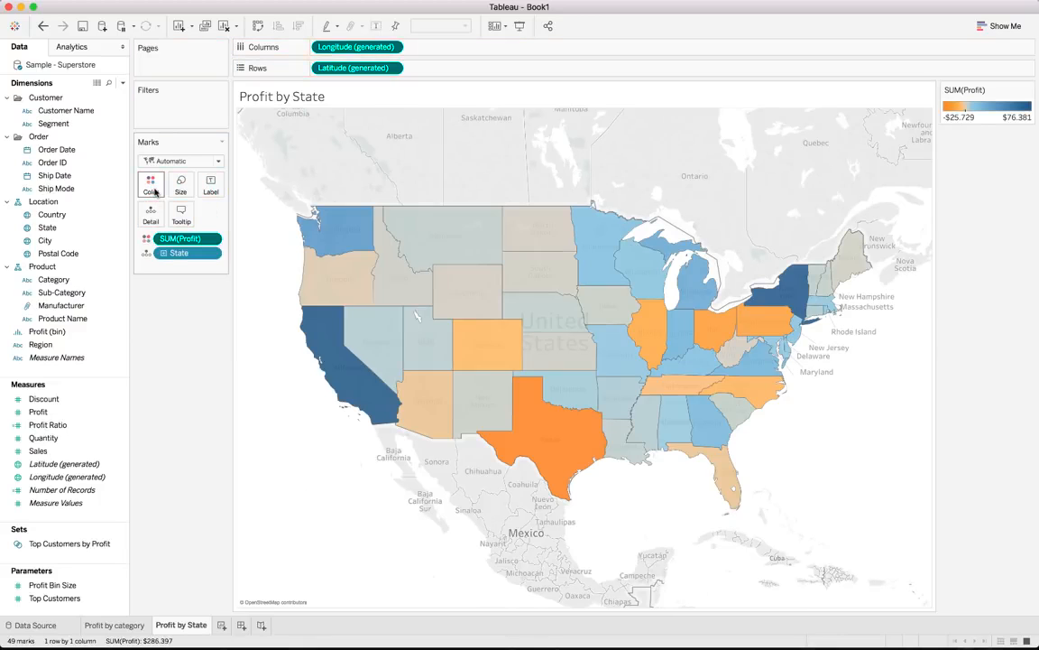
{"action": "mouse_move", "coordinate": [338, 343]}
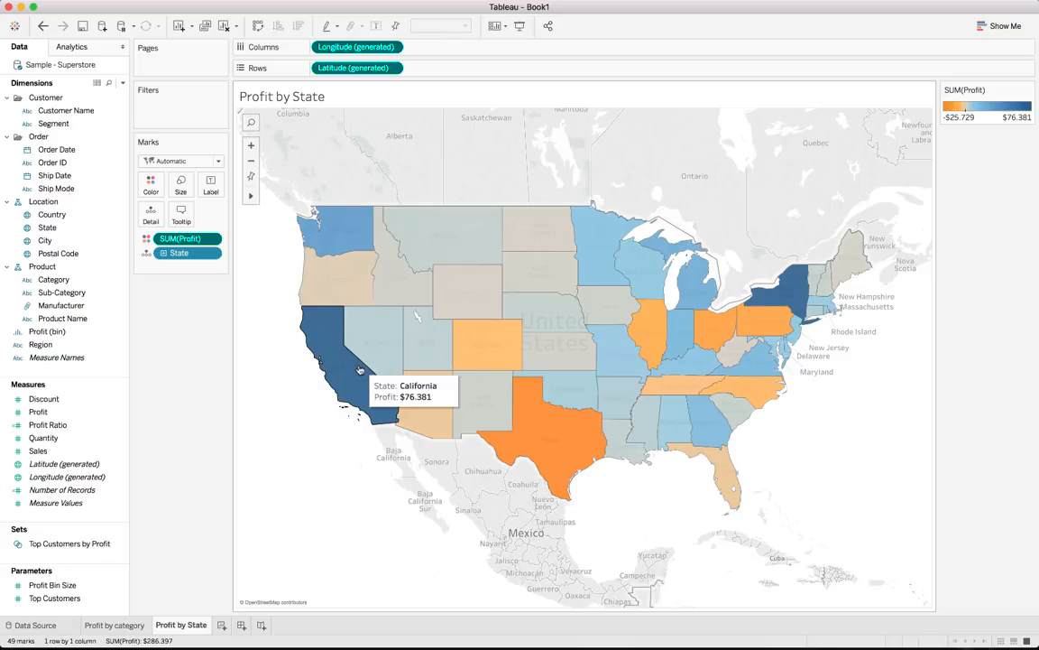
{"action": "mouse_move", "coordinate": [561, 426]}
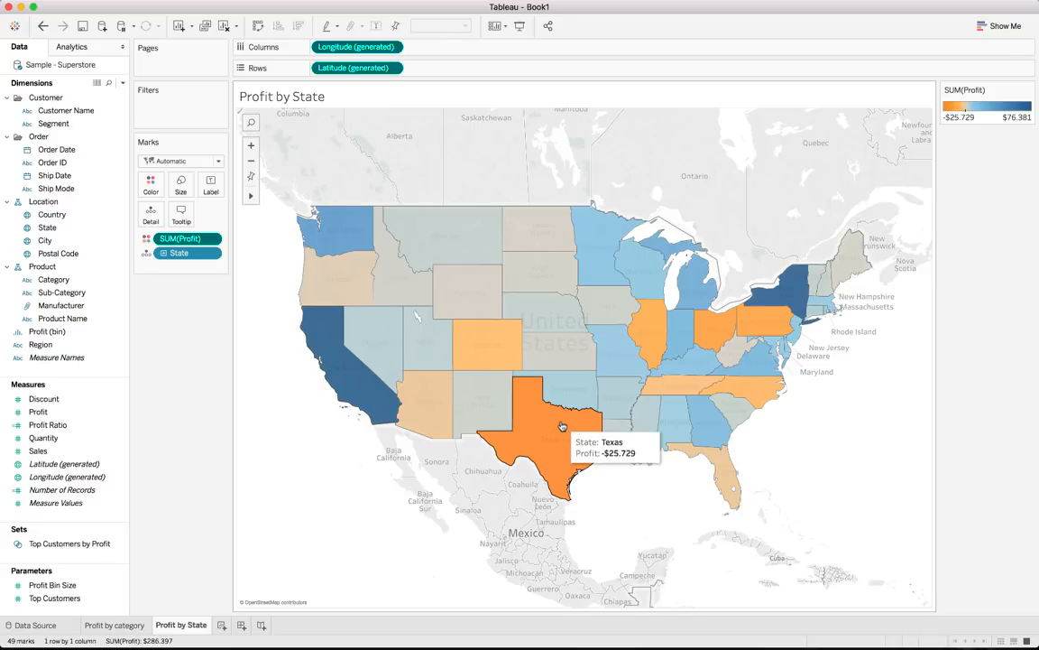
Recolor the state map with the Red-Green Diverging palette and fix the center of its Profit color range at 0
{"action": "left_click", "coordinate": [151, 185]}
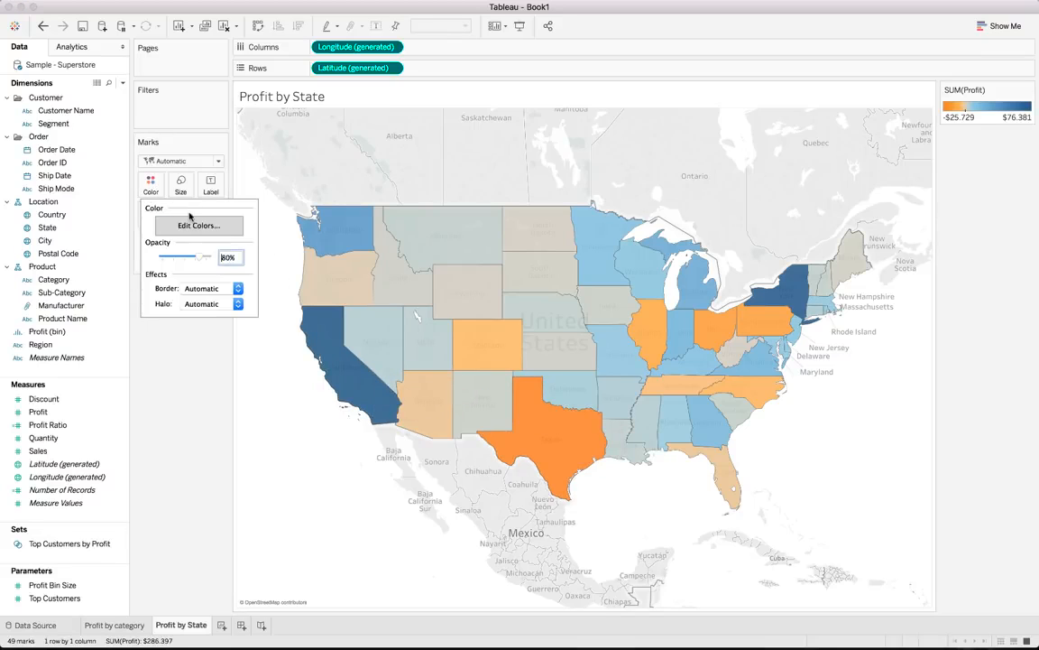
{"action": "left_click", "coordinate": [180, 225]}
{"action": "left_click", "coordinate": [492, 258]}
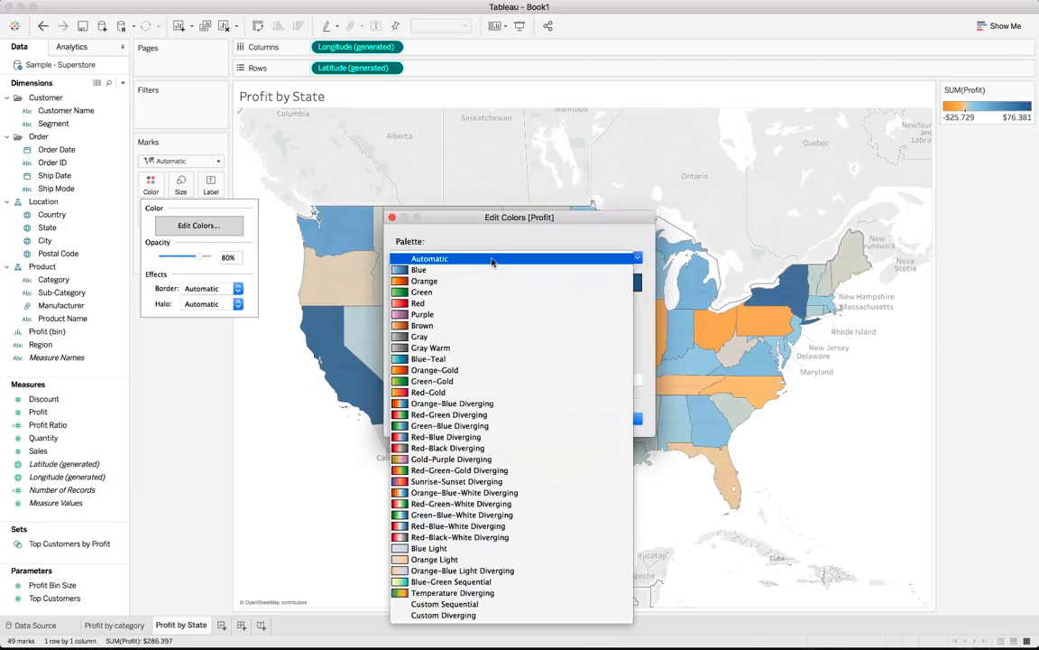
{"action": "left_click", "coordinate": [487, 415]}
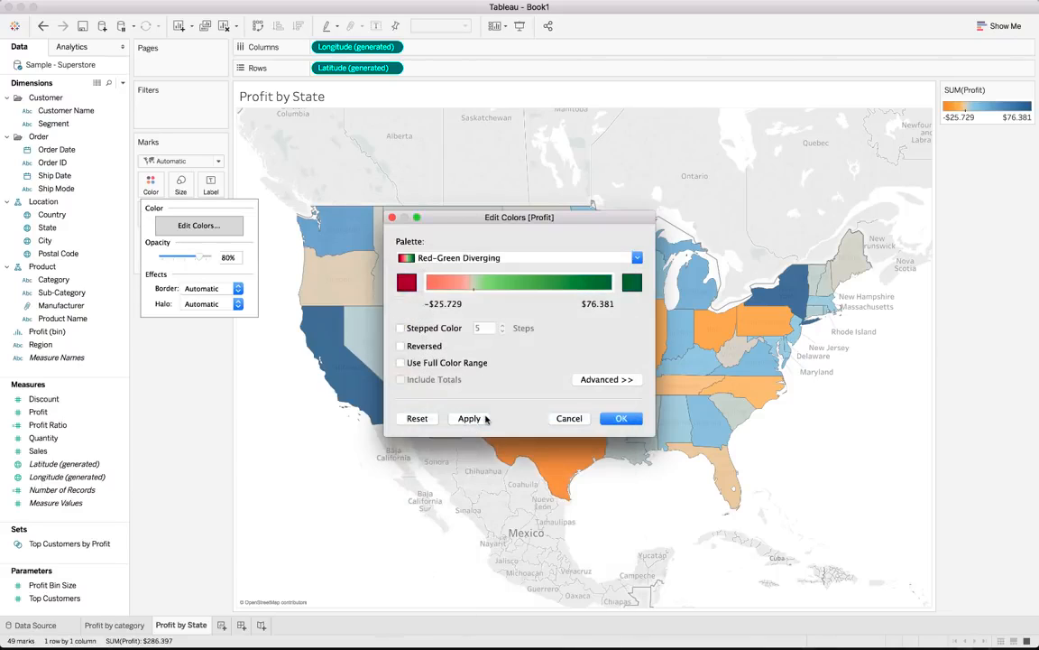
{"action": "left_click", "coordinate": [605, 379]}
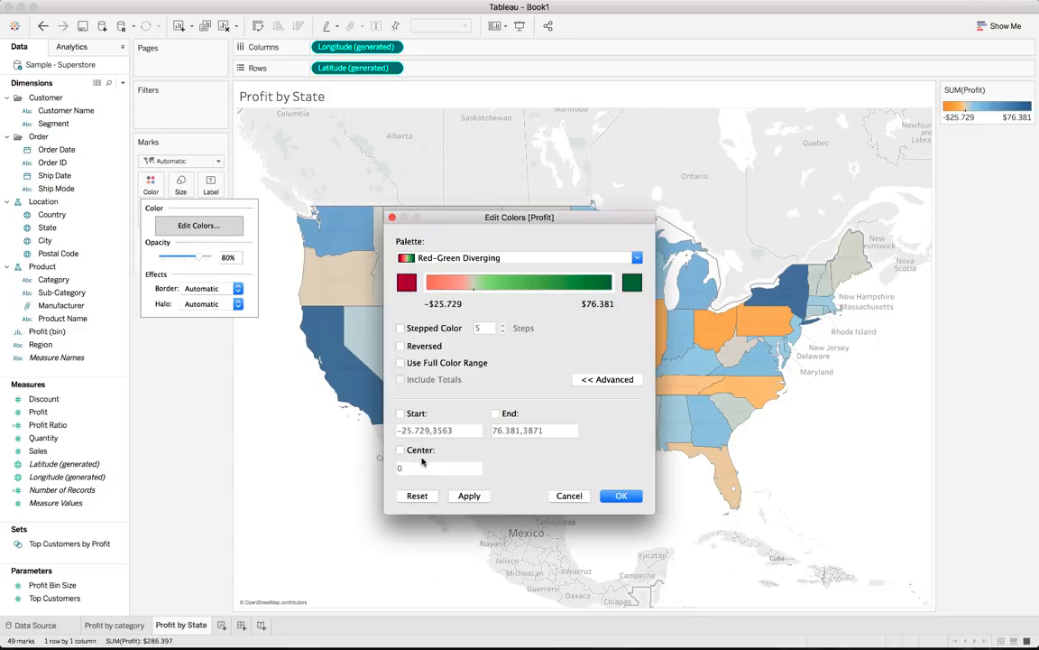
{"action": "left_click", "coordinate": [469, 496]}
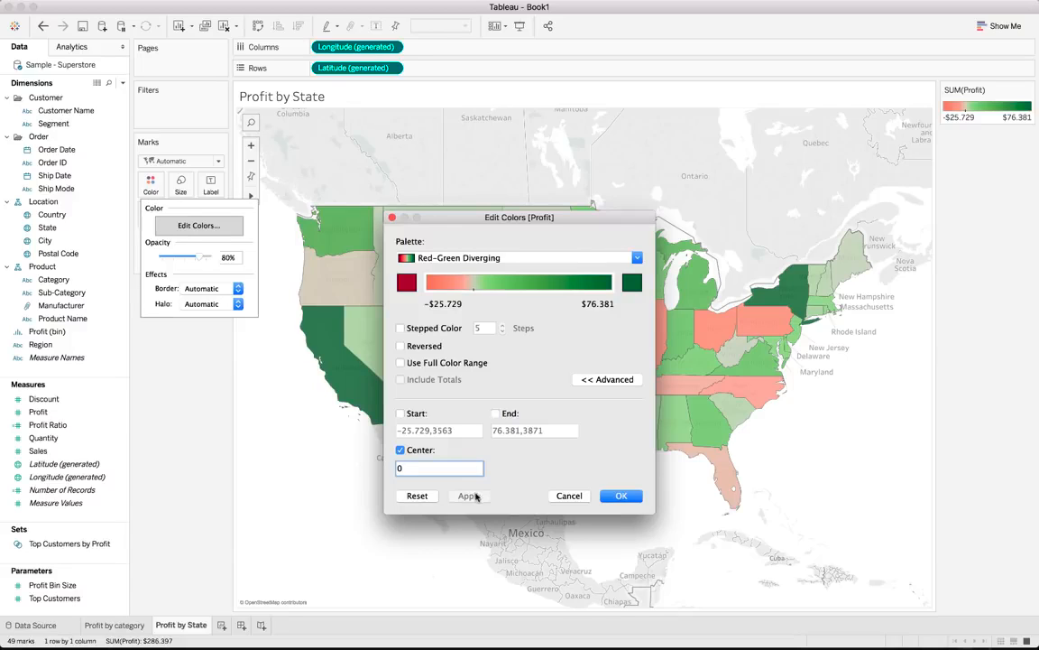
{"action": "left_click", "coordinate": [620, 495]}
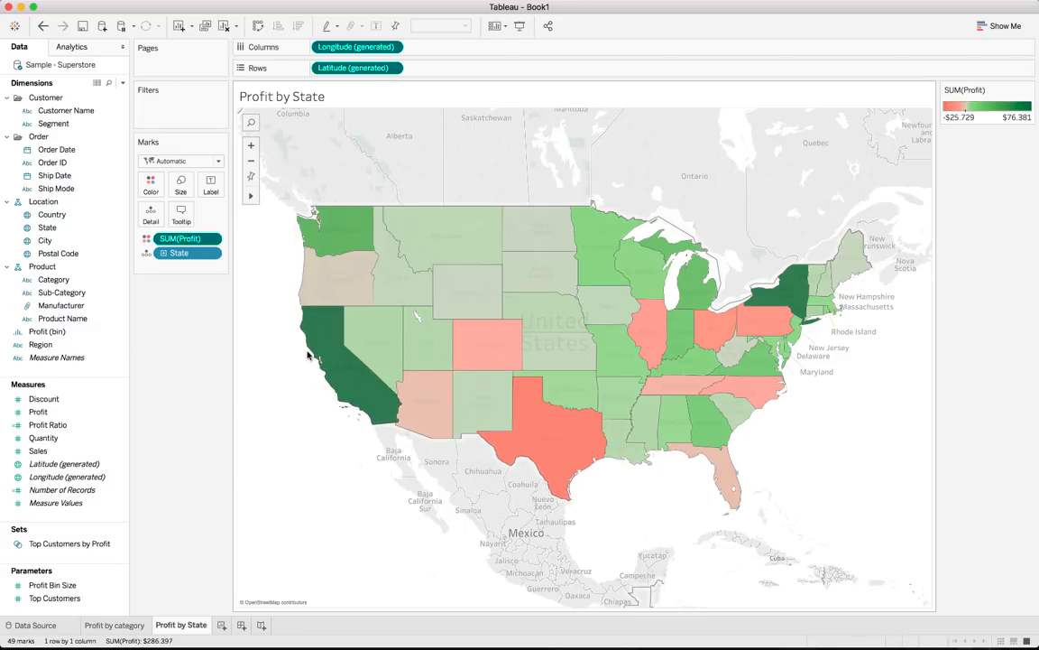
Add a new worksheet and name it "Profit by Manufacturer"
{"action": "left_click", "coordinate": [221, 624]}
{"action": "double_click", "coordinate": [227, 625]}
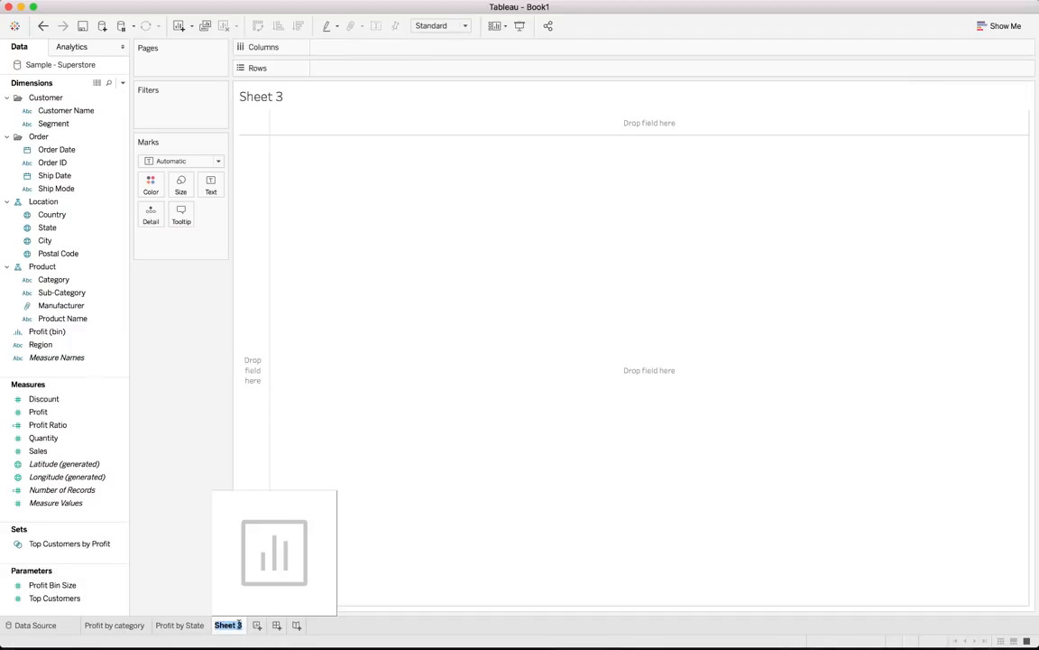
{"action": "type", "text": "Profit by Manuf"}
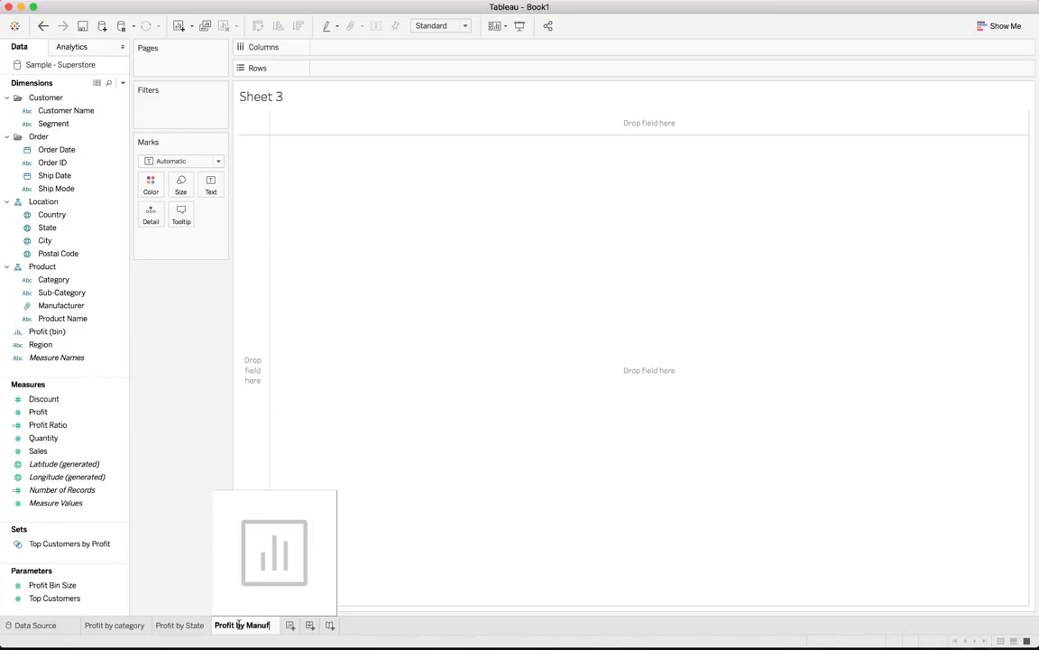
{"action": "type", "text": "acturer"}
{"action": "key", "text": "Return"}
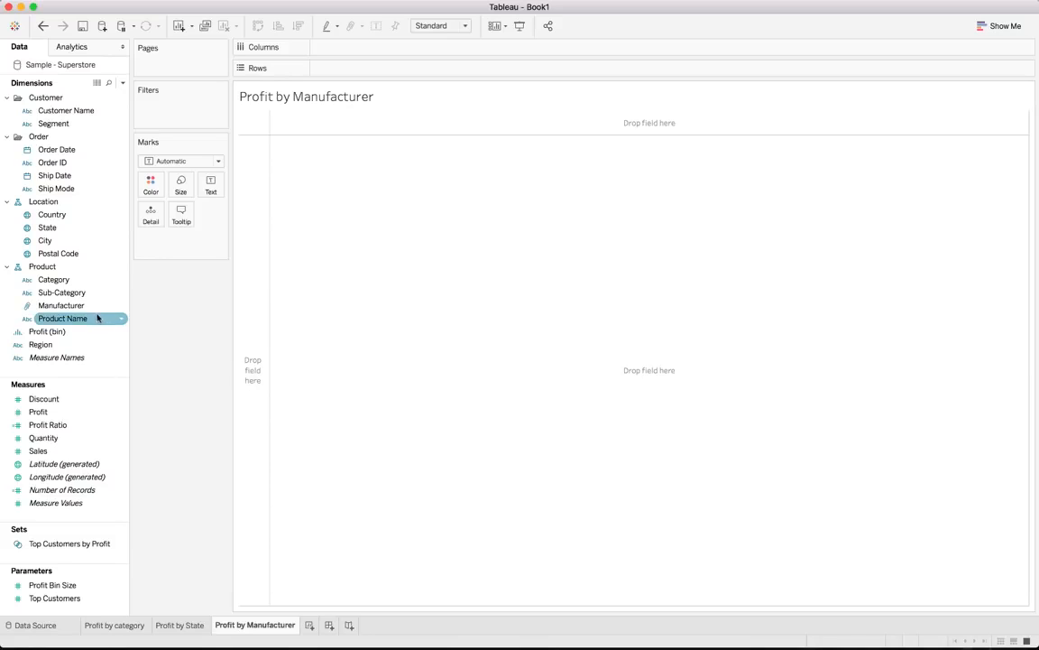
Chart SUM(Profit) by Manufacturer as horizontal bars and swap rows and columns to make the bars vertical
{"action": "left_click_drag", "start_coordinate": [86, 304], "coordinate": [377, 57]}
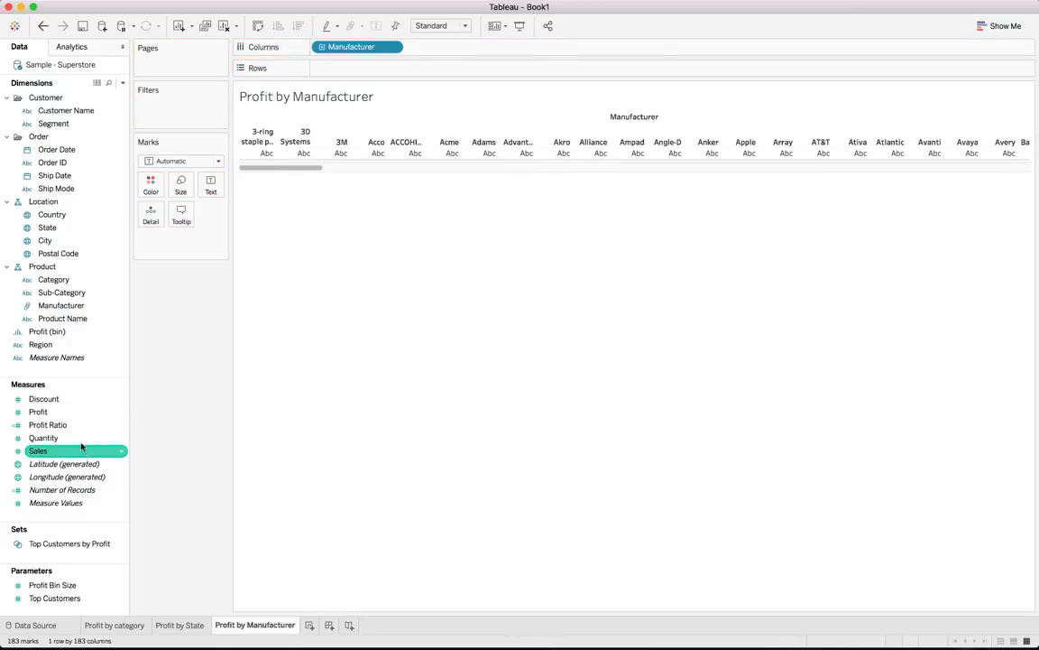
{"action": "left_click_drag", "start_coordinate": [75, 460], "coordinate": [391, 153]}
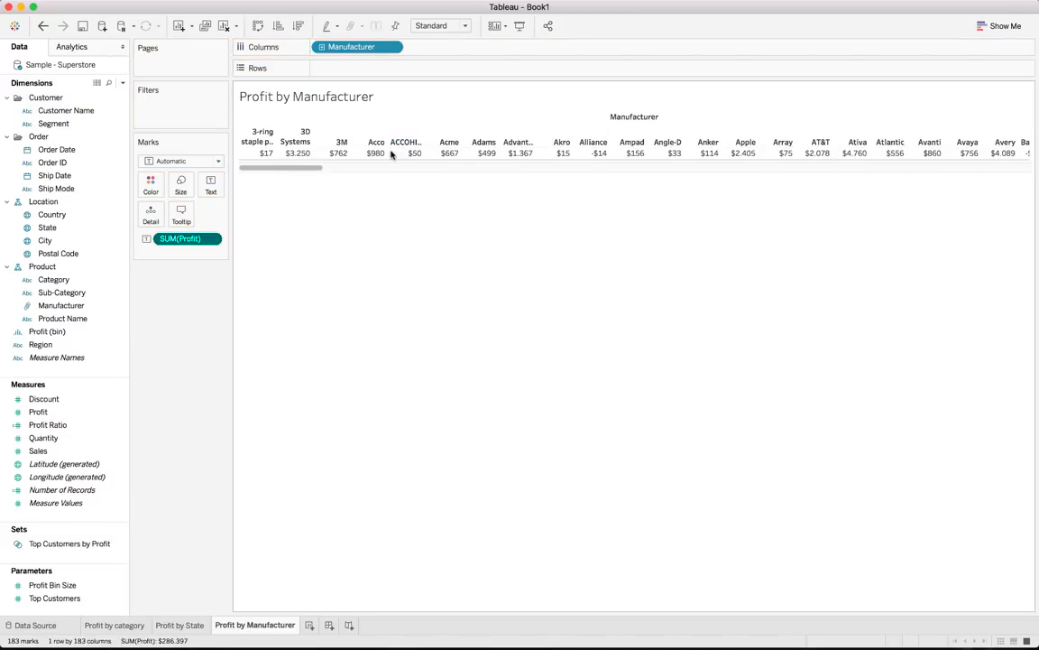
{"action": "left_click", "coordinate": [1001, 25]}
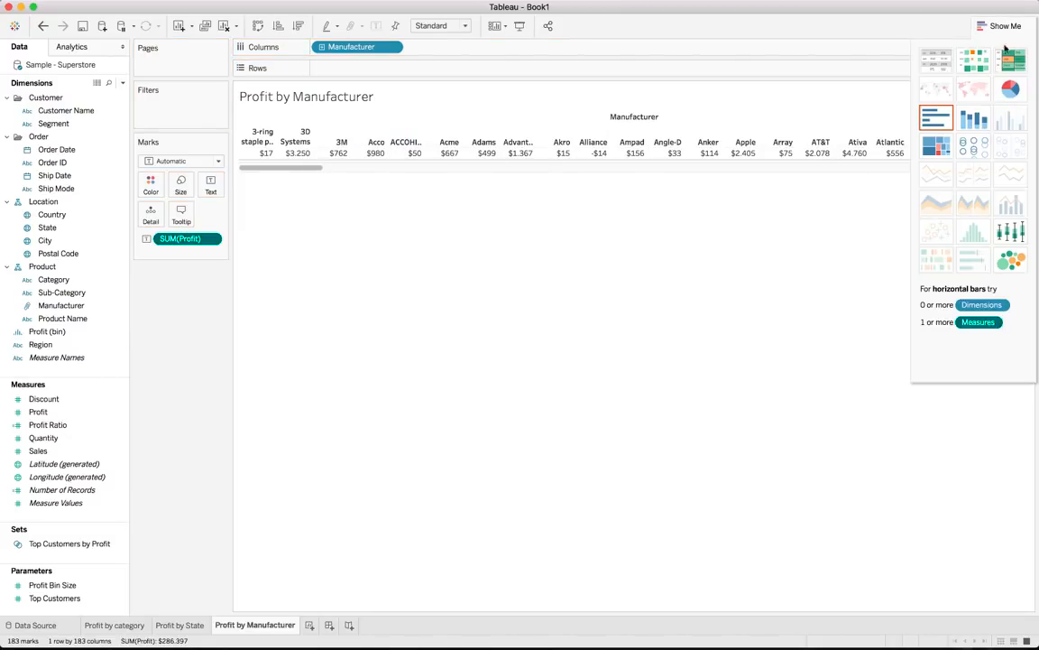
{"action": "left_click", "coordinate": [939, 119]}
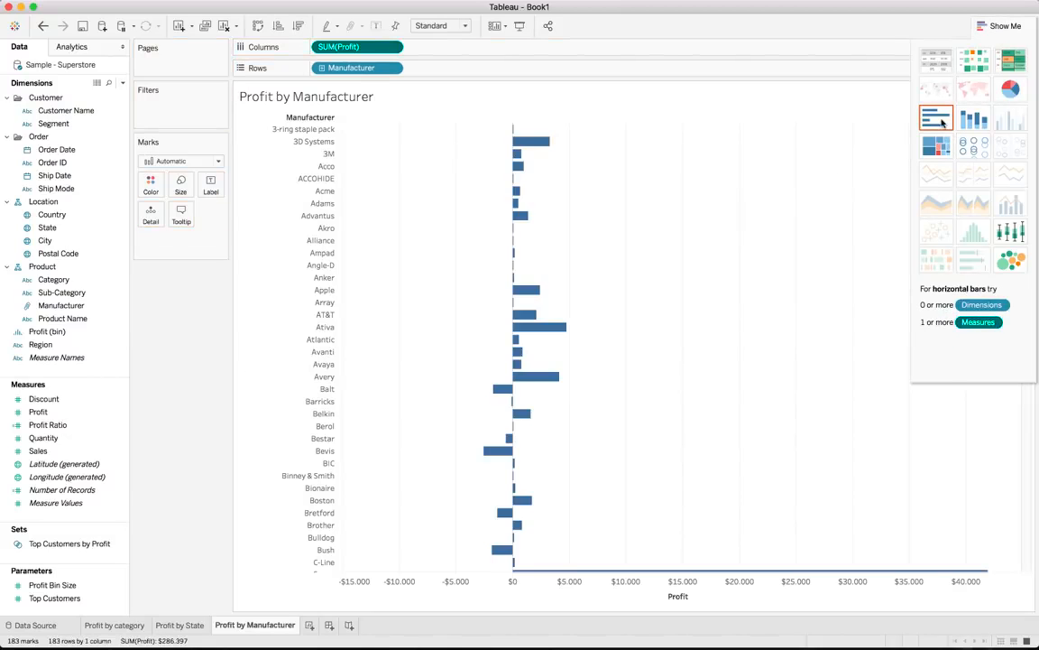
{"action": "left_click", "coordinate": [259, 29]}
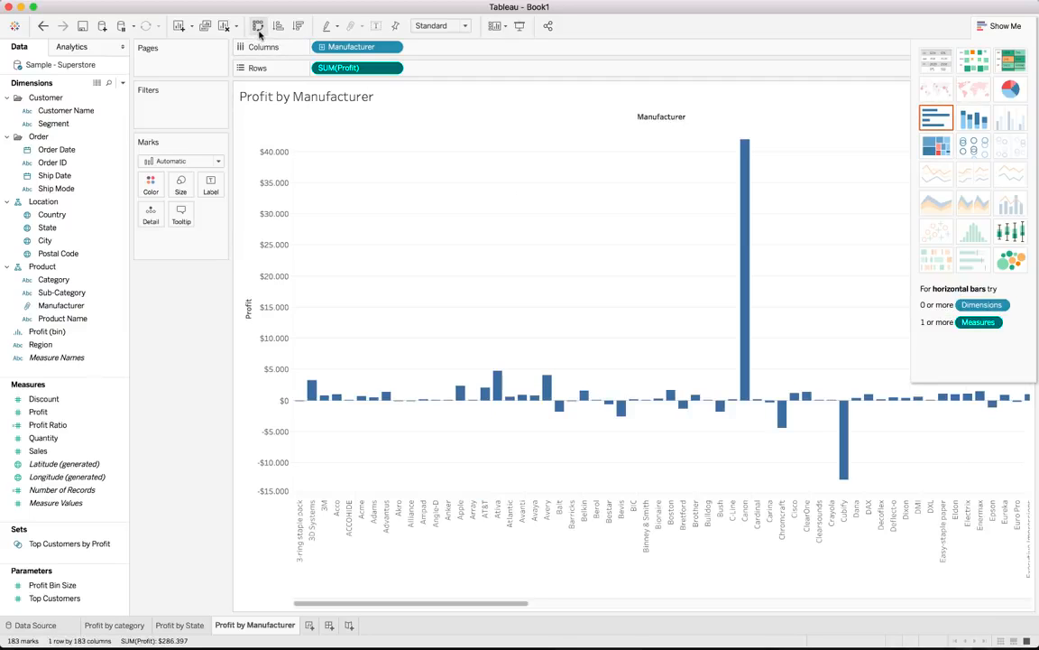
{"action": "left_click", "coordinate": [1001, 25]}
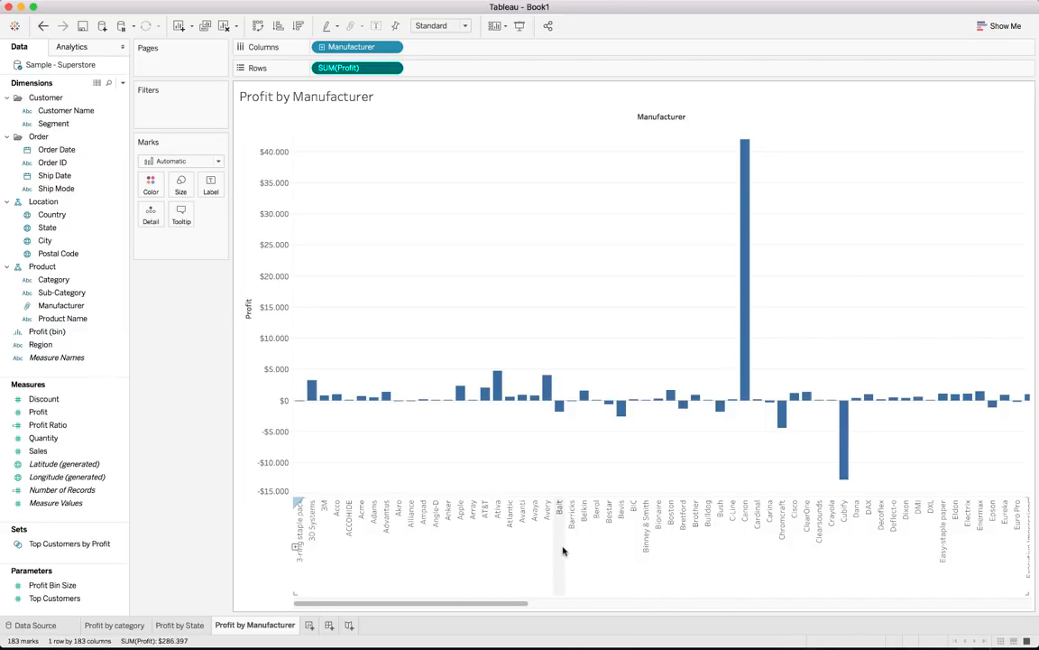
Fit the manufacturer bar chart to Entire View
{"action": "left_click_drag", "start_coordinate": [503, 606], "coordinate": [369, 600]}
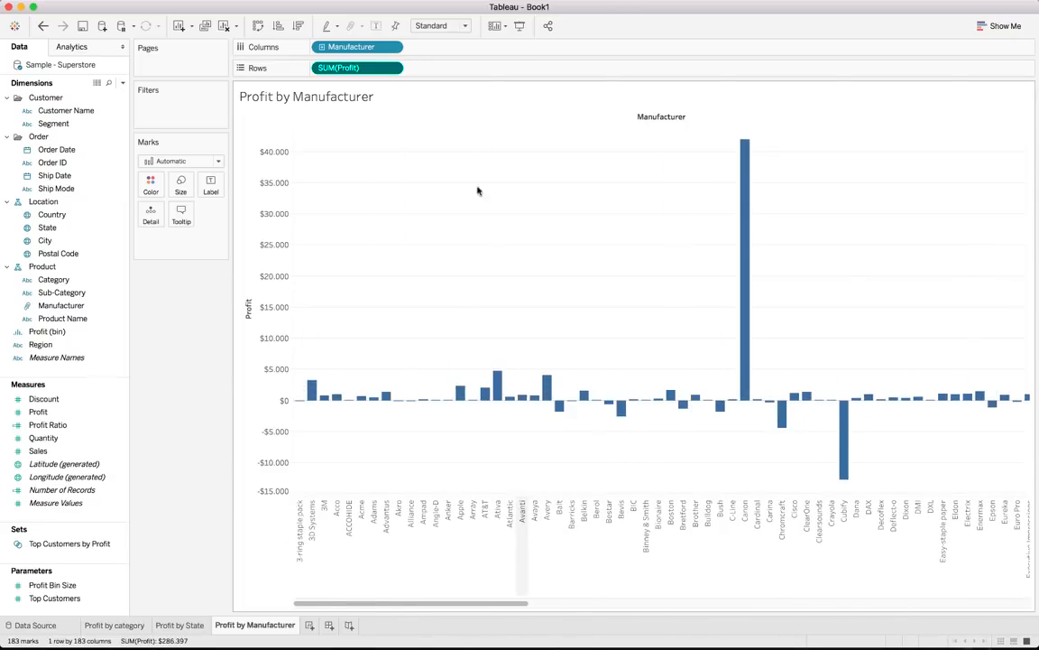
{"action": "left_click", "coordinate": [456, 28]}
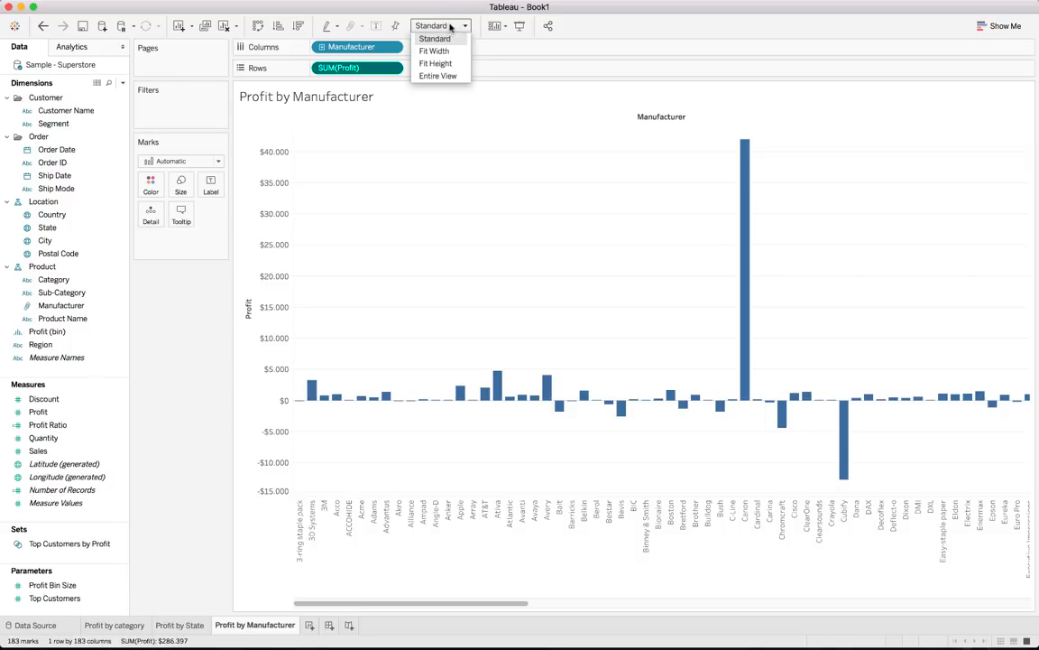
{"action": "left_click", "coordinate": [439, 76]}
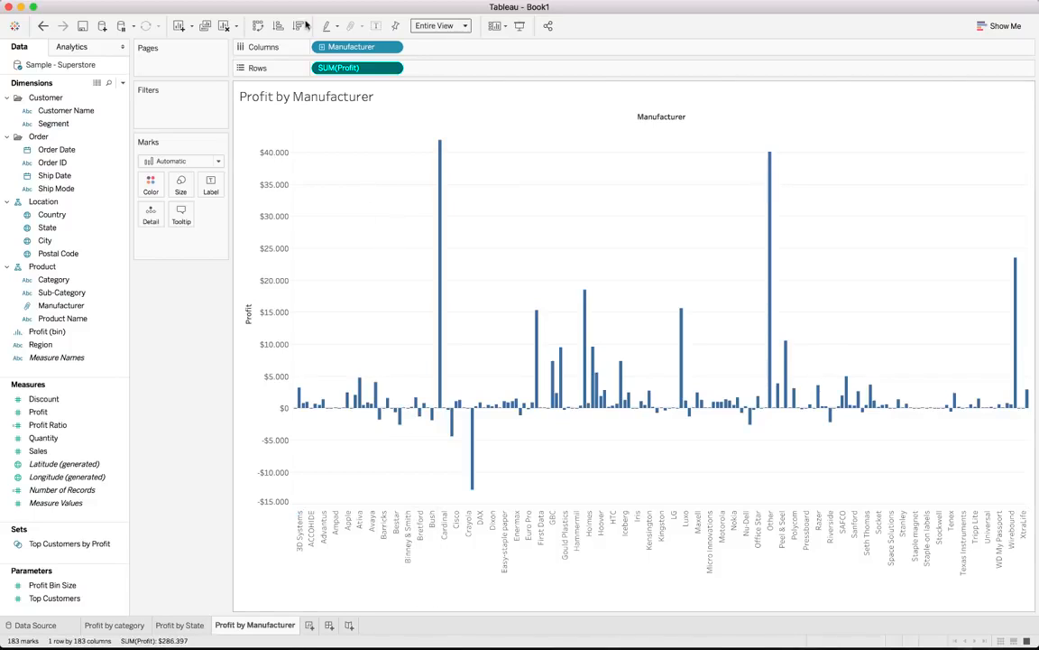
Color the manufacturer bars by SUM(Profit) and choose the Red-Green Diverging palette
{"action": "left_click_drag", "start_coordinate": [338, 67], "coordinate": [150, 184]}
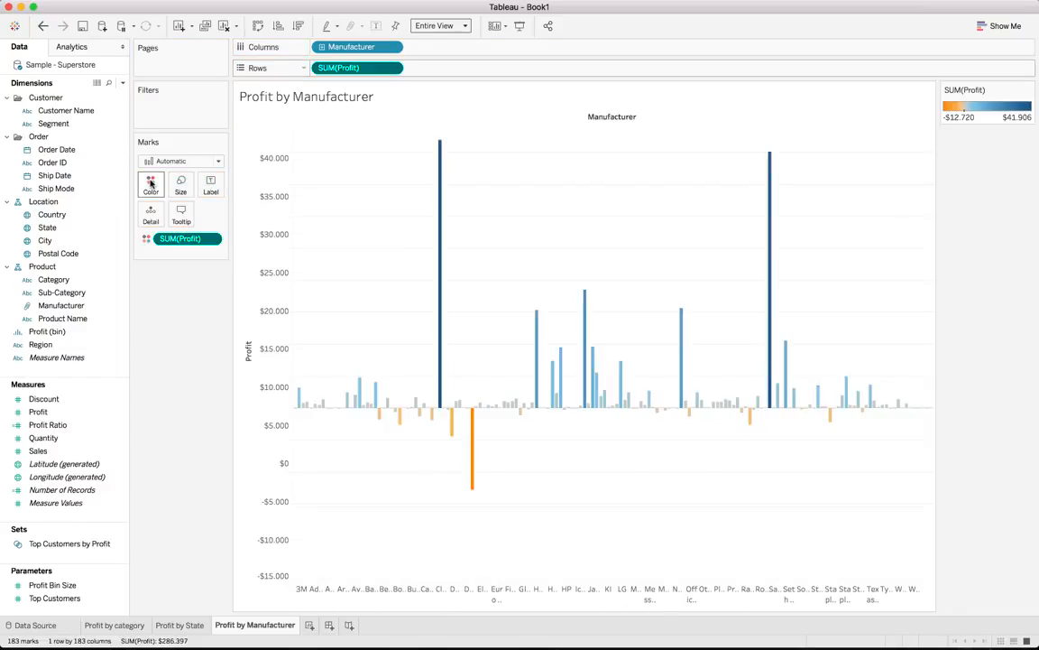
{"action": "left_click", "coordinate": [150, 183]}
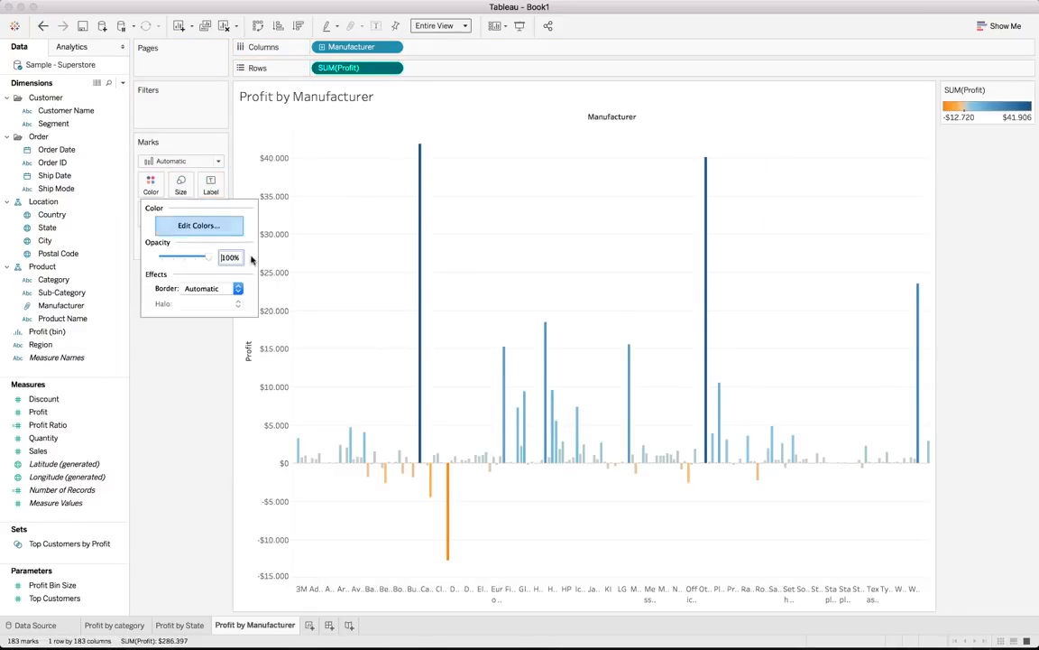
{"action": "left_click", "coordinate": [230, 227]}
{"action": "left_click", "coordinate": [403, 258]}
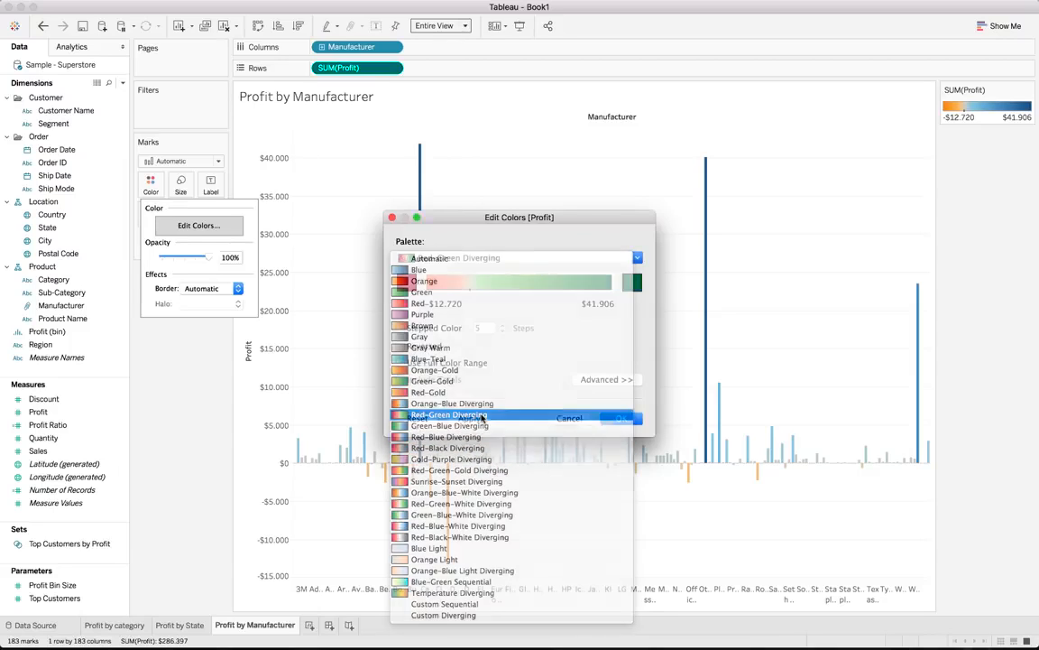
{"action": "left_click", "coordinate": [478, 416]}
Fix the center of the Profit color range at 0 and apply the color settings to the manufacturer bars
{"action": "left_click", "coordinate": [607, 379]}
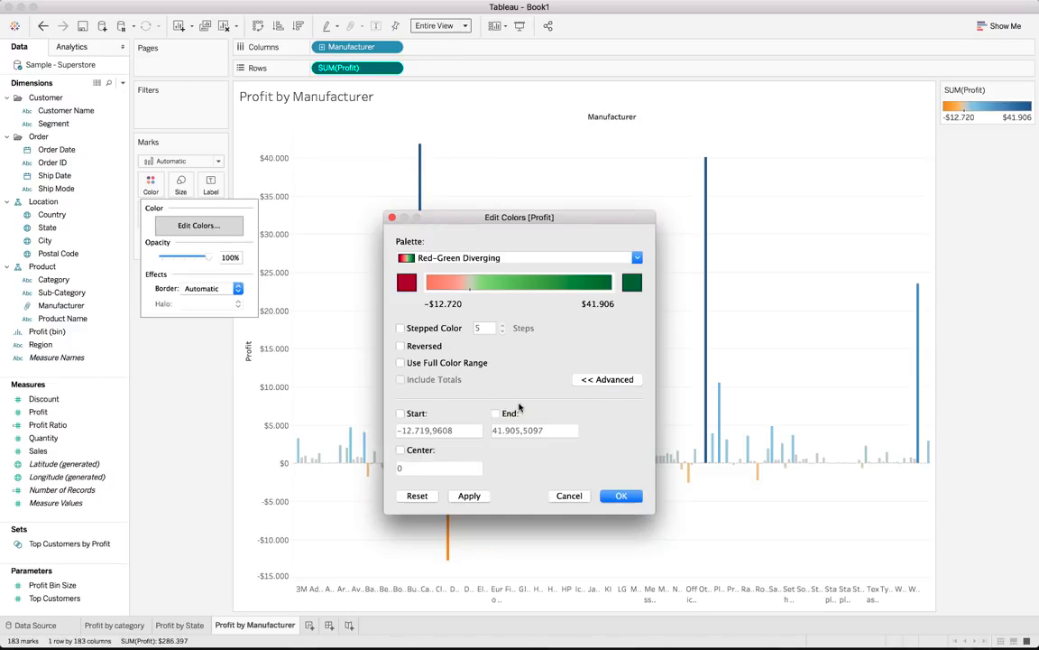
{"action": "left_click", "coordinate": [400, 449]}
{"action": "left_click", "coordinate": [468, 495]}
{"action": "left_click", "coordinate": [619, 496]}
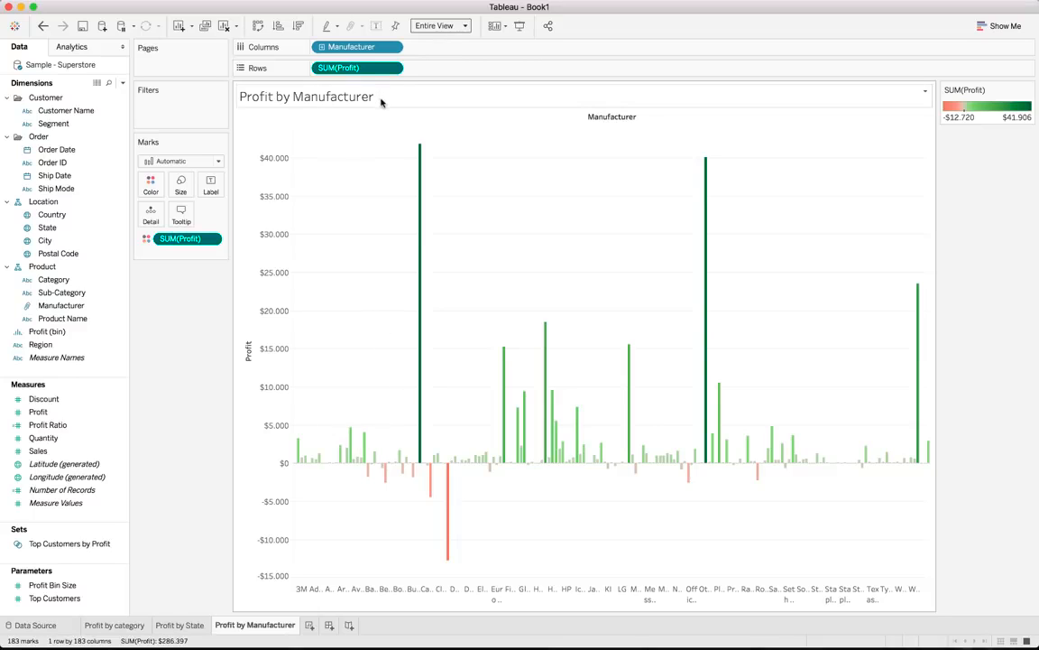
Sort the manufacturers in ascending order by the Profit field with Sum aggregation
{"action": "left_click", "coordinate": [394, 47]}
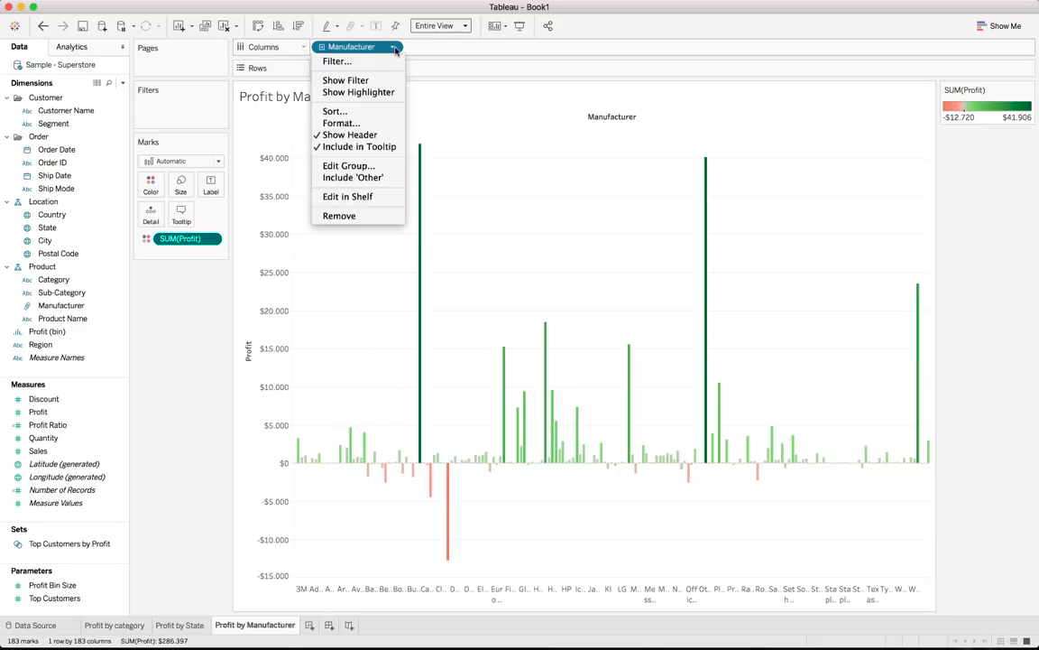
{"action": "left_click", "coordinate": [347, 111]}
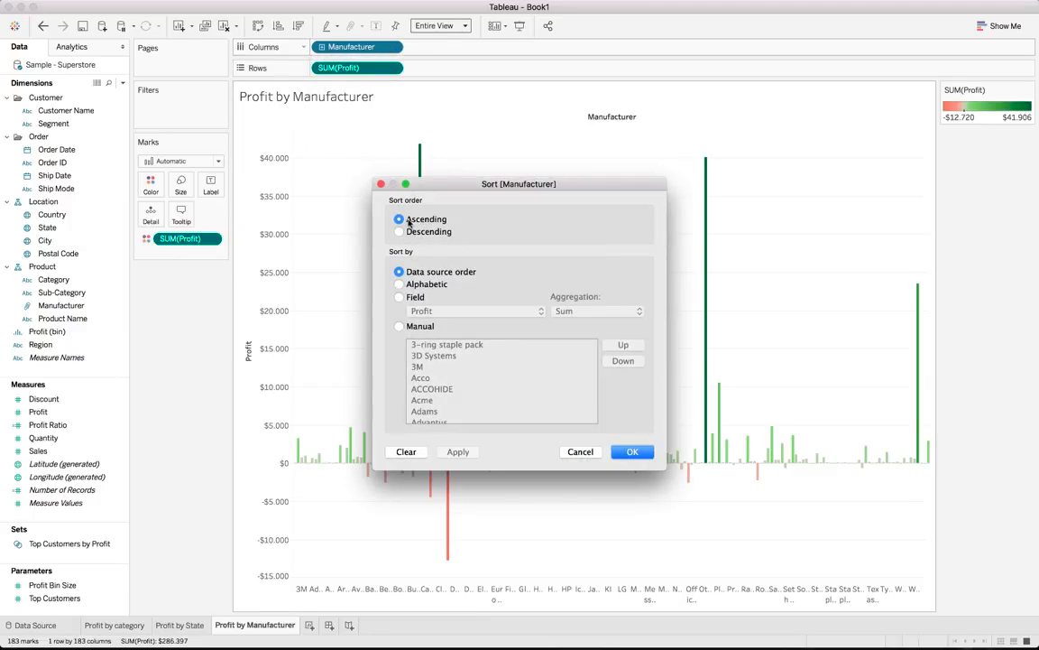
{"action": "left_click", "coordinate": [402, 298]}
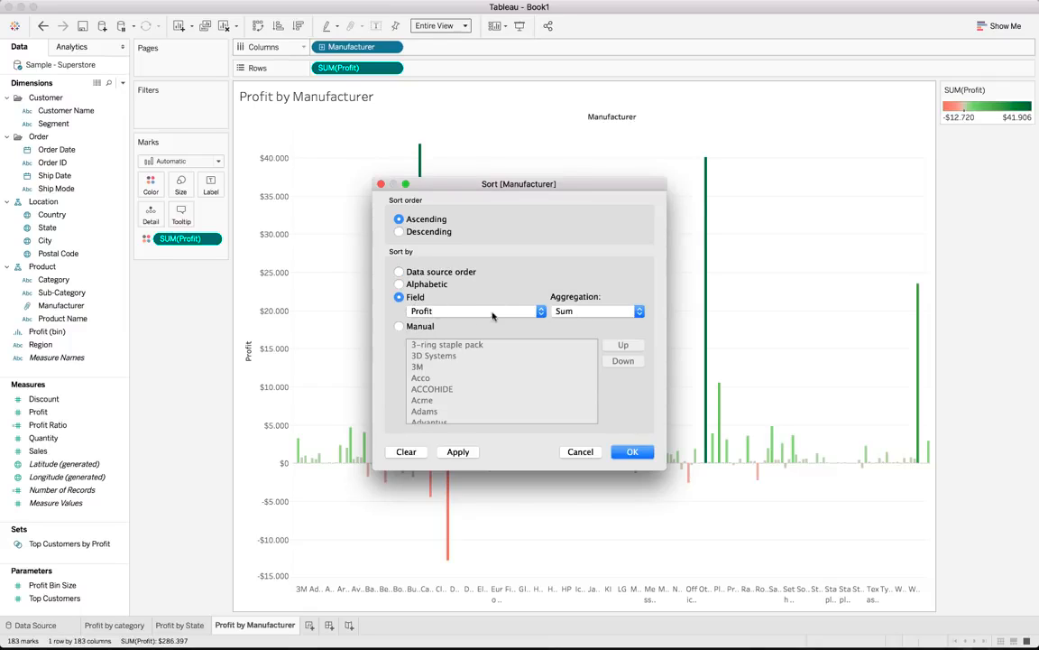
{"action": "left_click", "coordinate": [458, 451]}
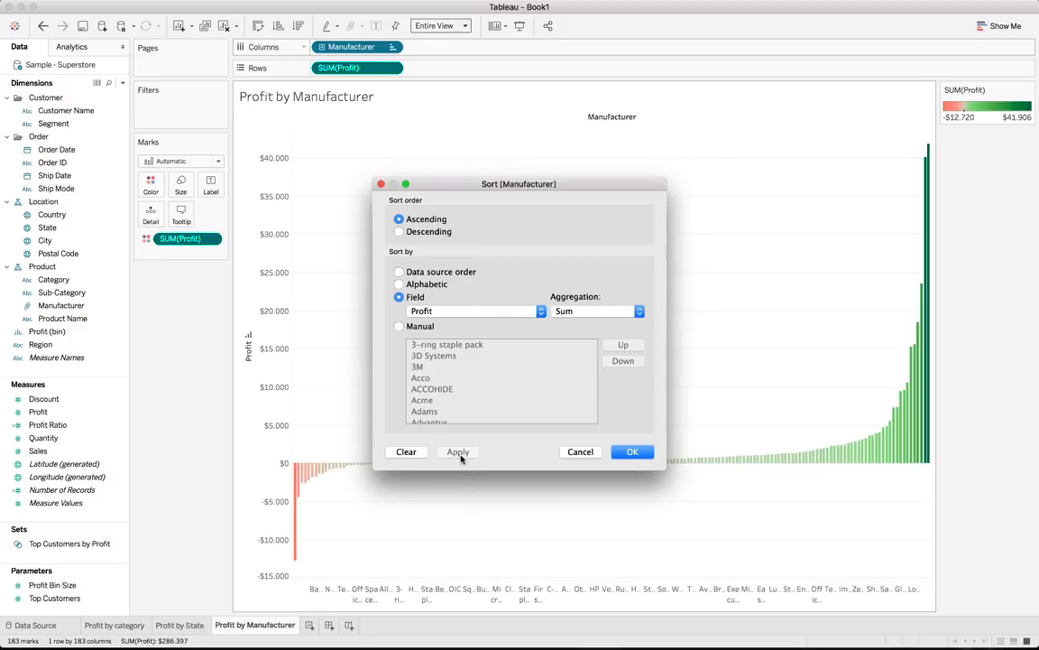
{"action": "left_click", "coordinate": [633, 451]}
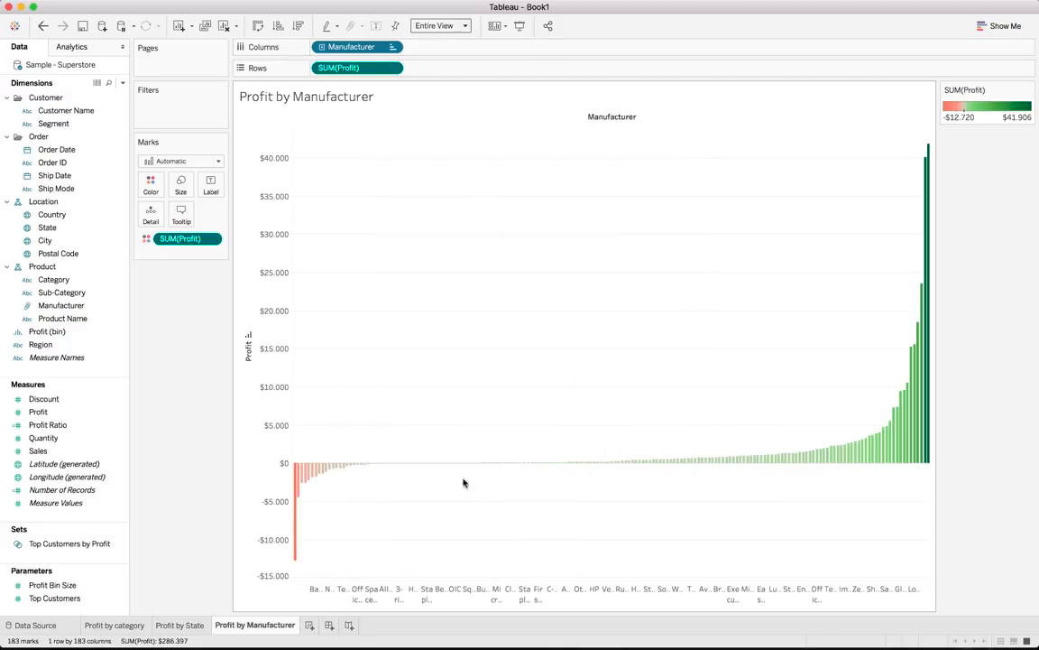
{"action": "mouse_move", "coordinate": [703, 471]}
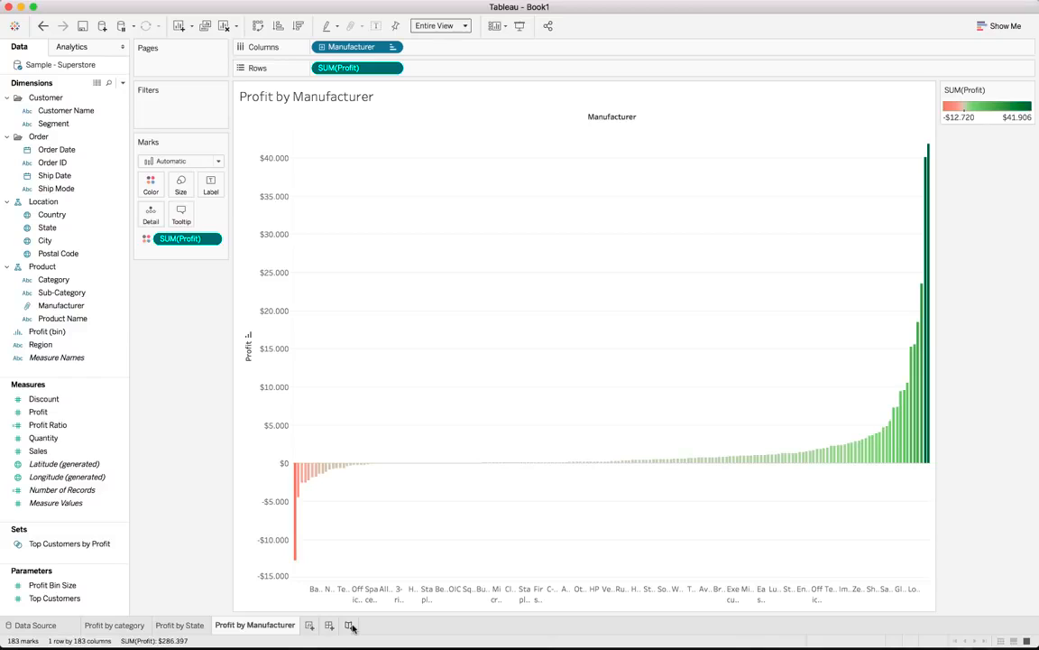
{"action": "left_click", "coordinate": [390, 46]}
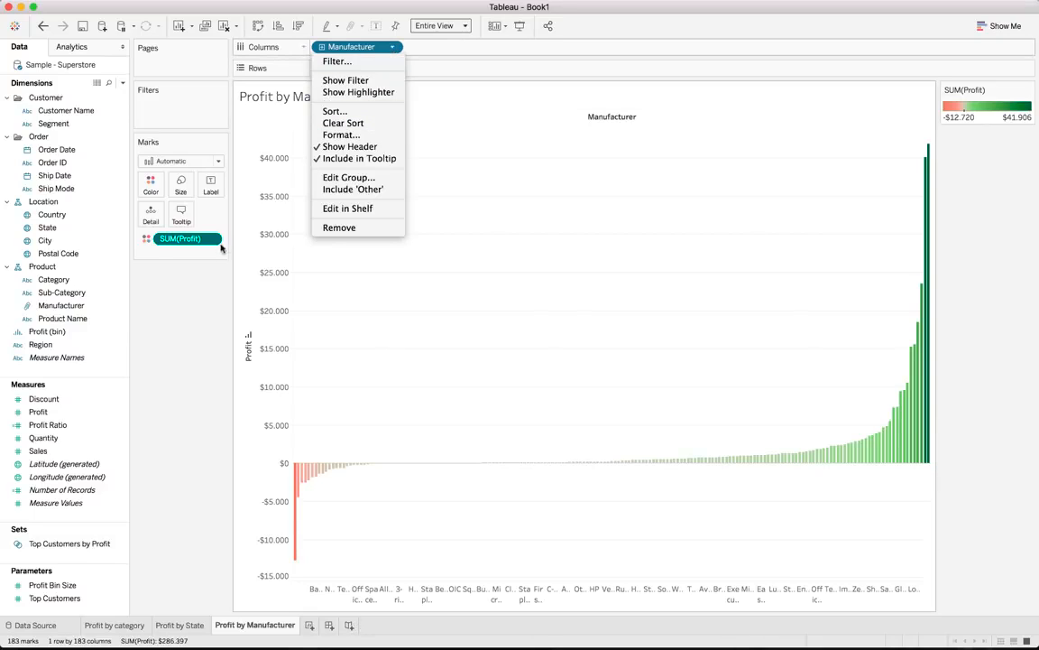
{"action": "left_click", "coordinate": [197, 271]}
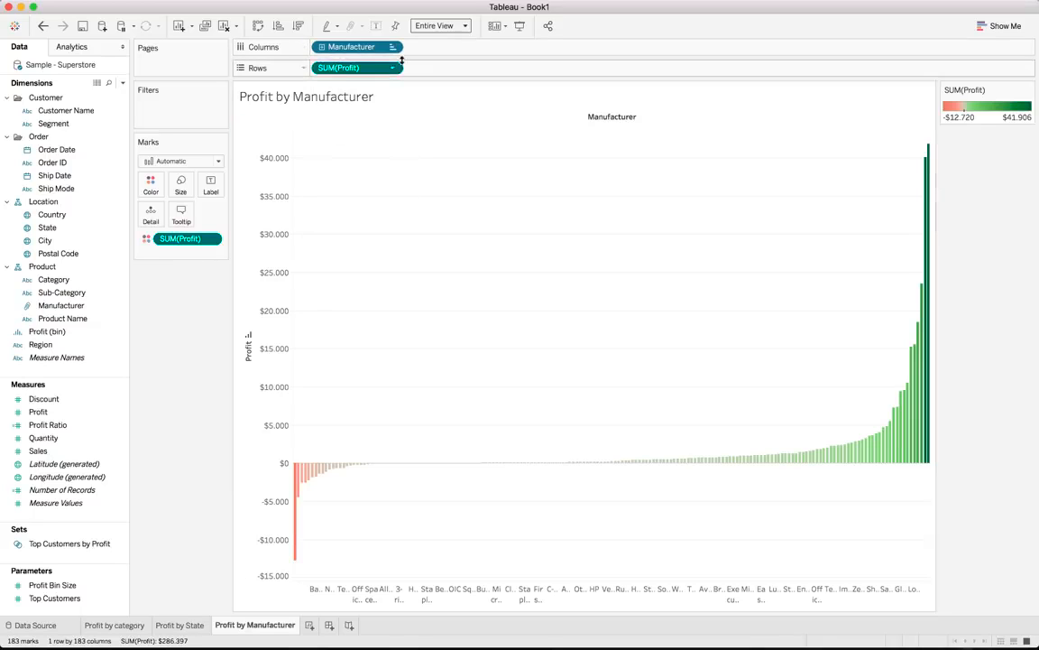
Filter the Manufacturer field to the bottom 30 by Sum of Profit
{"action": "left_click", "coordinate": [392, 49]}
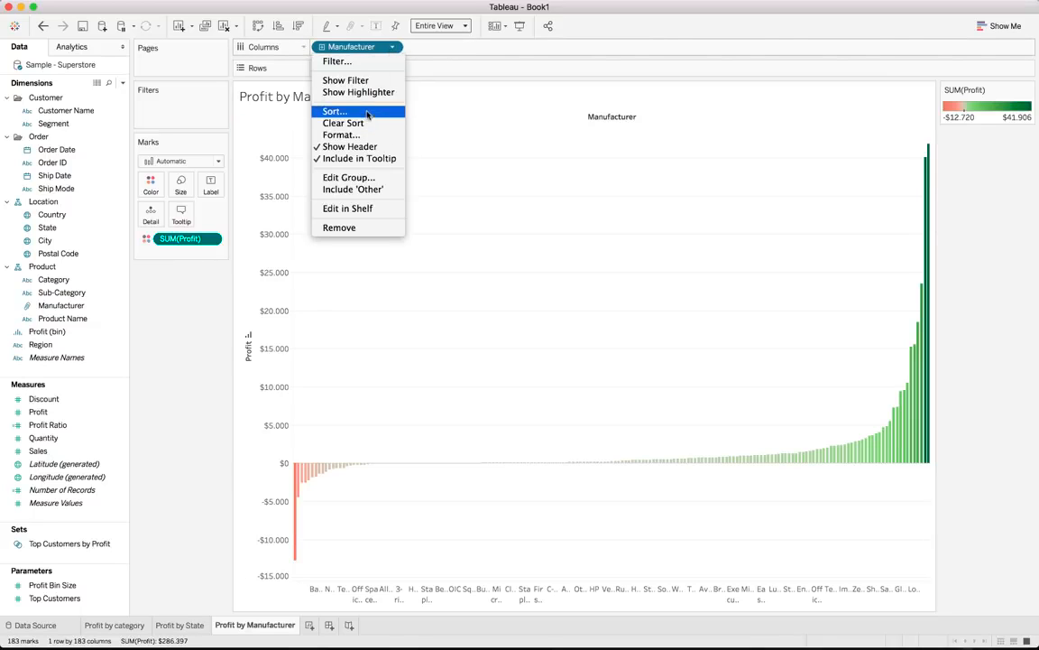
{"action": "left_click", "coordinate": [367, 64]}
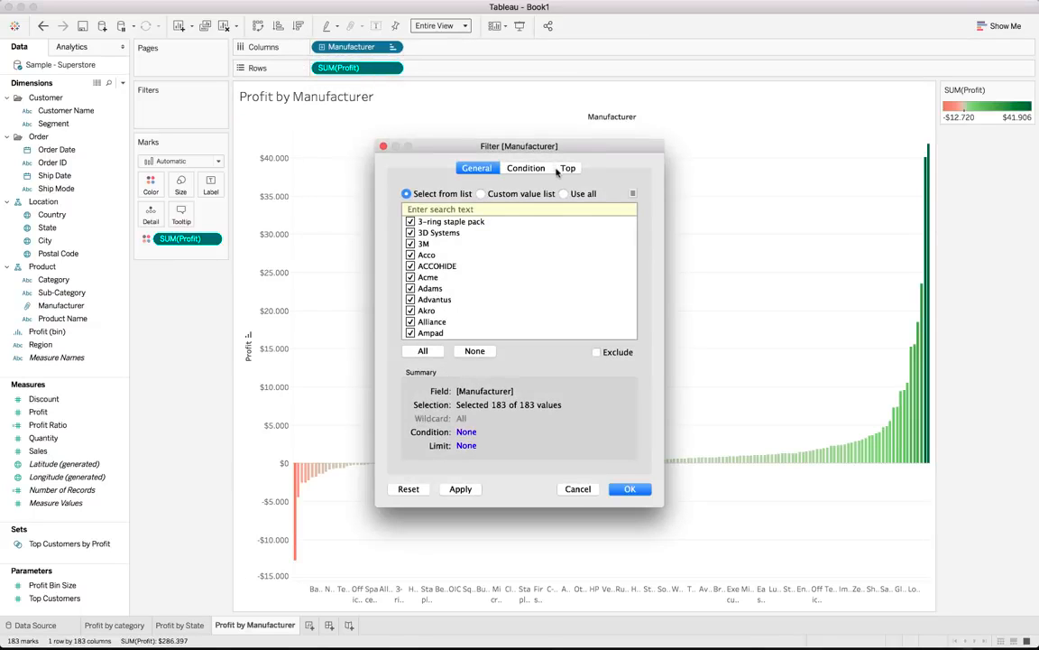
{"action": "left_click", "coordinate": [564, 193]}
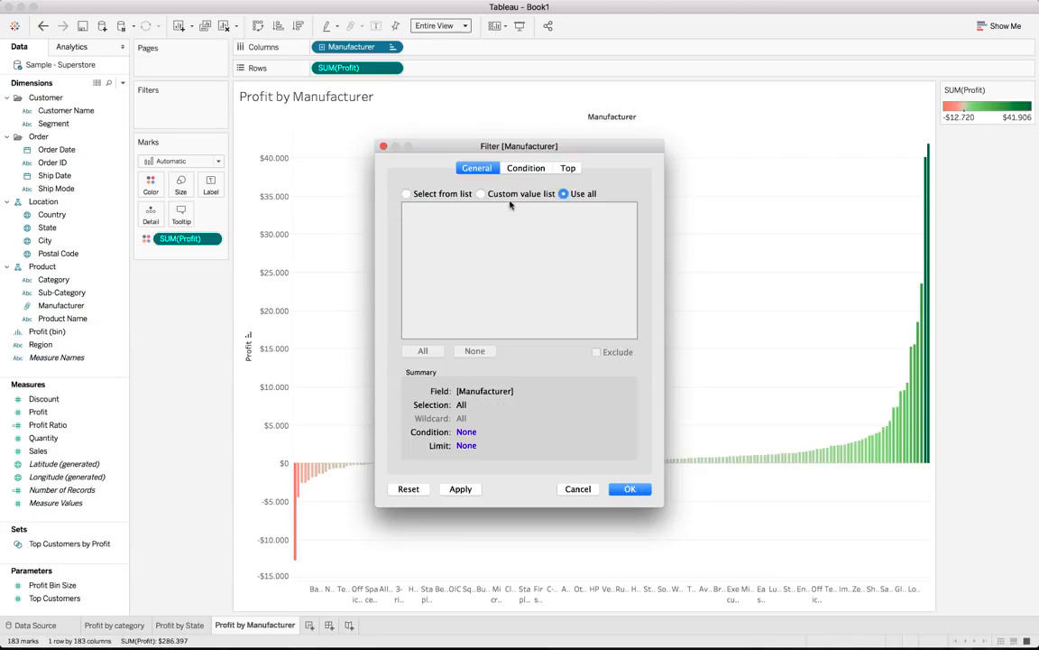
{"action": "left_click", "coordinate": [566, 168]}
{"action": "left_click", "coordinate": [406, 201]}
{"action": "double_click", "coordinate": [500, 219]}
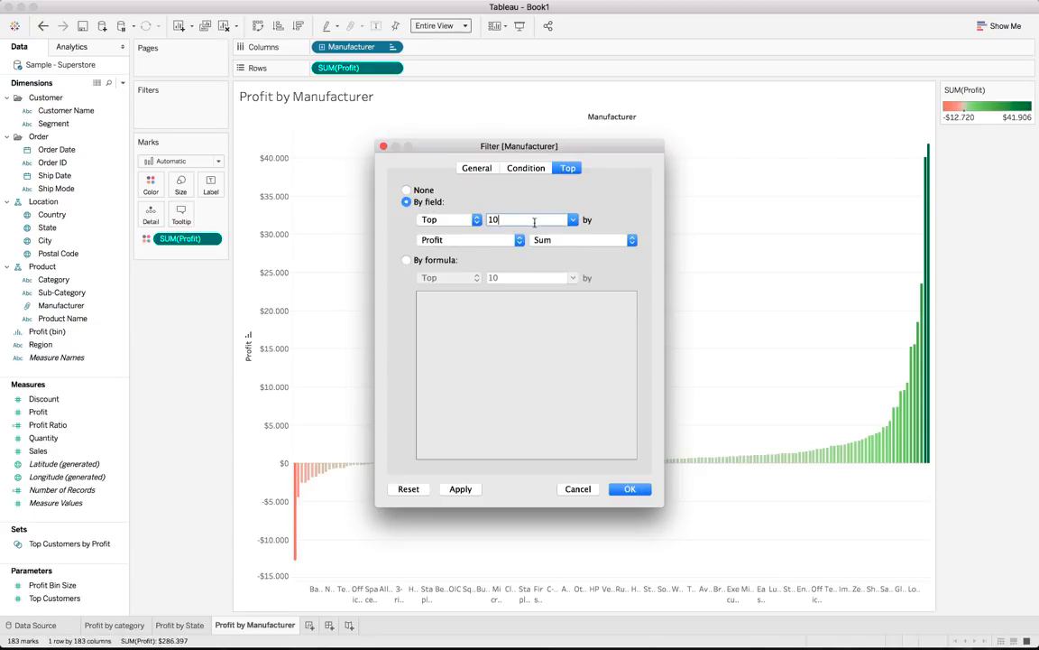
{"action": "key", "text": "BackSpace"}
{"action": "type", "text": "30"}
{"action": "left_click", "coordinate": [438, 221]}
{"action": "left_click", "coordinate": [432, 232]}
{"action": "left_click", "coordinate": [626, 489]}
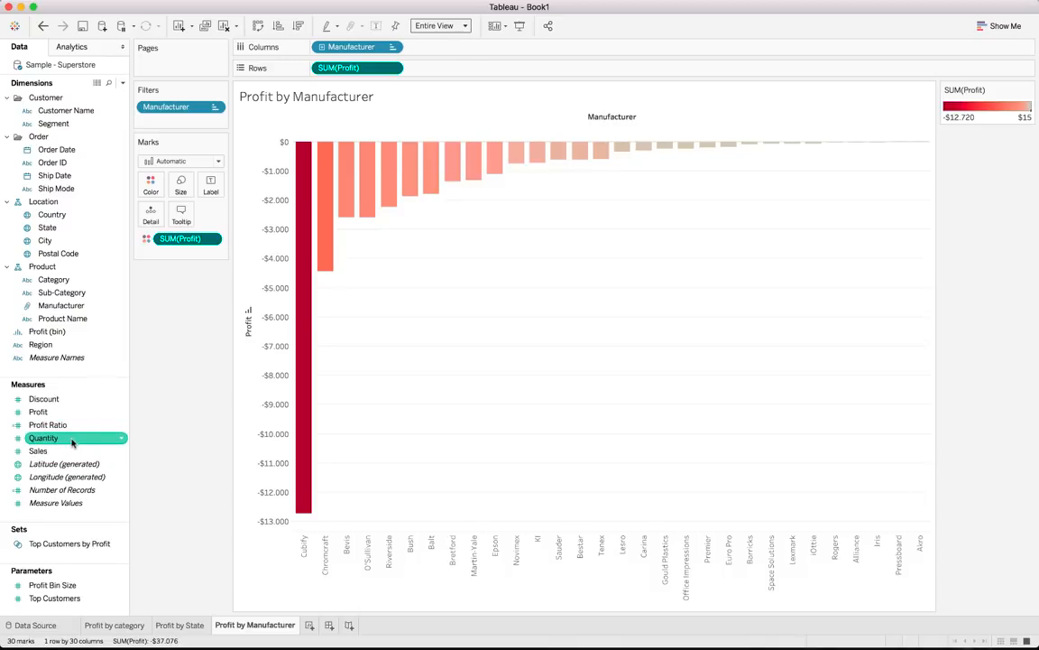
Add SUM(Quantity) to the rows ahead of SUM(Profit) and remove the Profit coloring from the Quantity bars
{"action": "left_click_drag", "start_coordinate": [72, 441], "coordinate": [432, 76]}
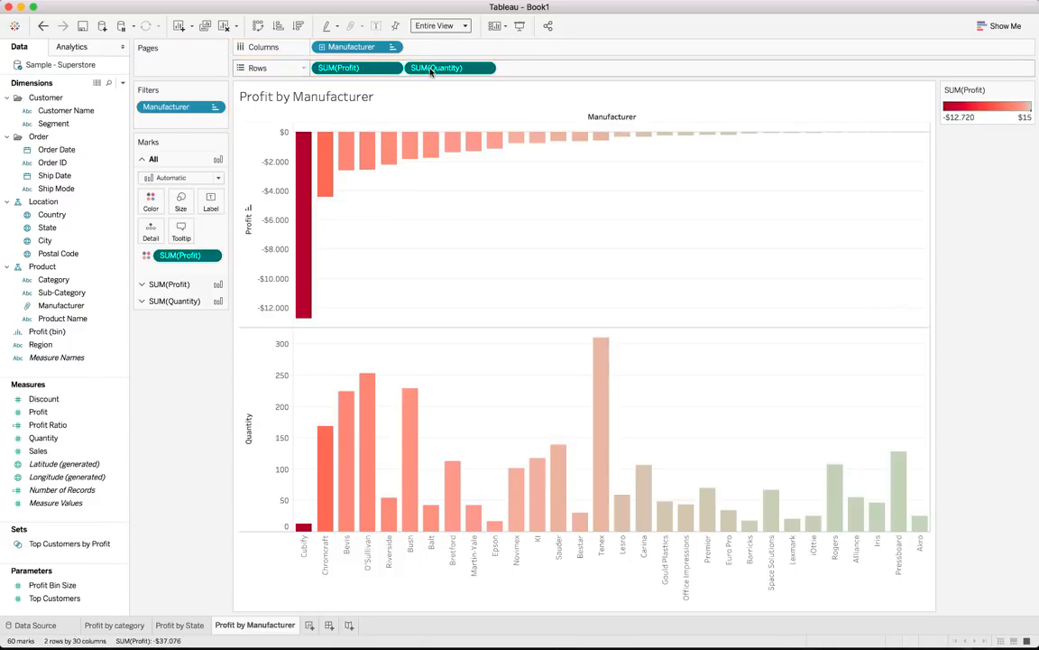
{"action": "left_click_drag", "start_coordinate": [339, 68], "coordinate": [534, 70]}
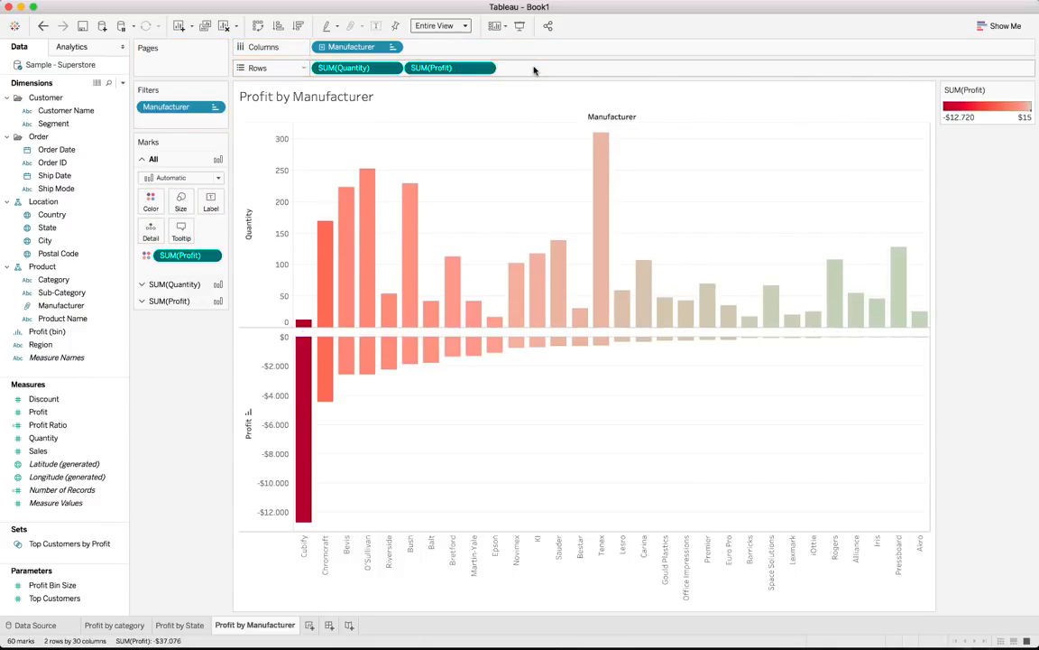
{"action": "mouse_move", "coordinate": [309, 330]}
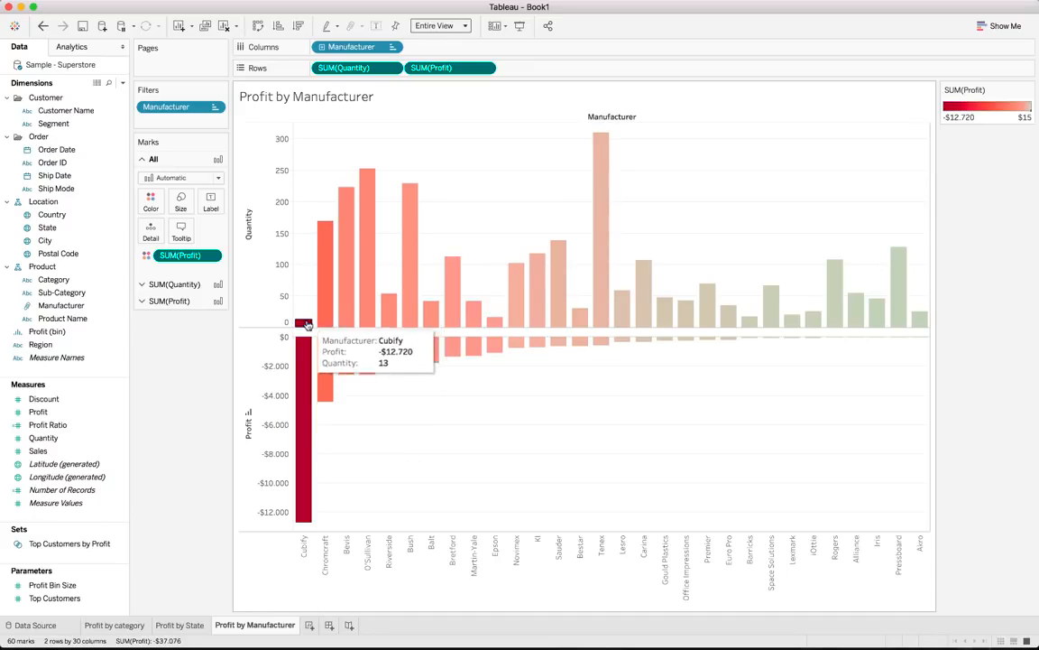
{"action": "mouse_move", "coordinate": [597, 234]}
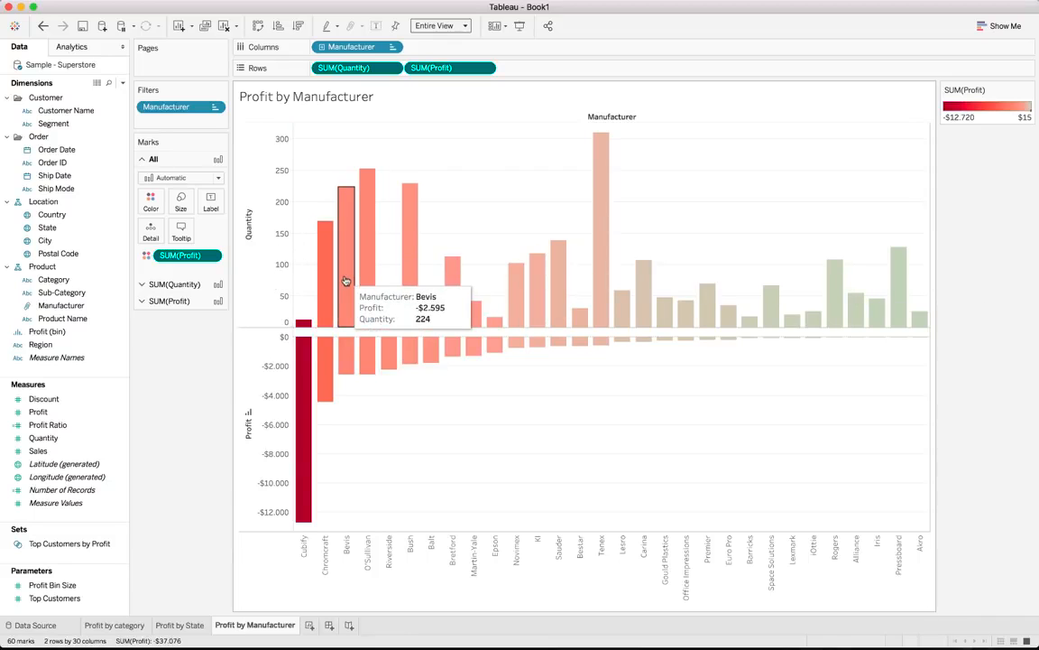
{"action": "left_click", "coordinate": [194, 284]}
{"action": "left_click_drag", "start_coordinate": [171, 276], "coordinate": [178, 405]}
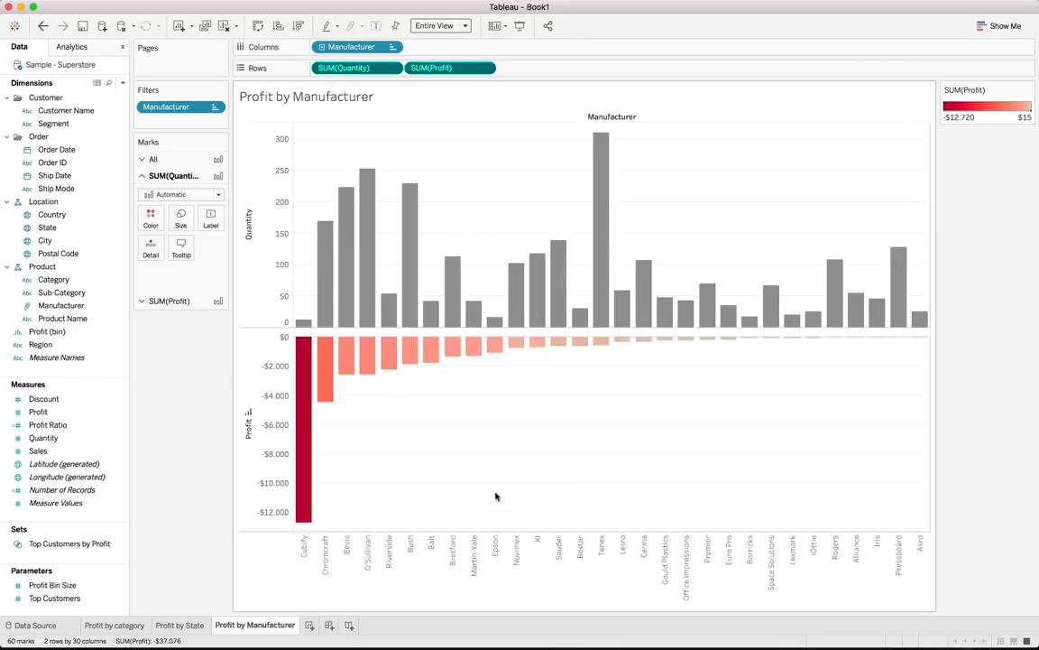
Review the three profit worksheets and create a new dashboard
{"action": "left_click", "coordinate": [180, 625]}
{"action": "left_click", "coordinate": [120, 625]}
{"action": "left_click", "coordinate": [167, 625]}
{"action": "left_click", "coordinate": [230, 625]}
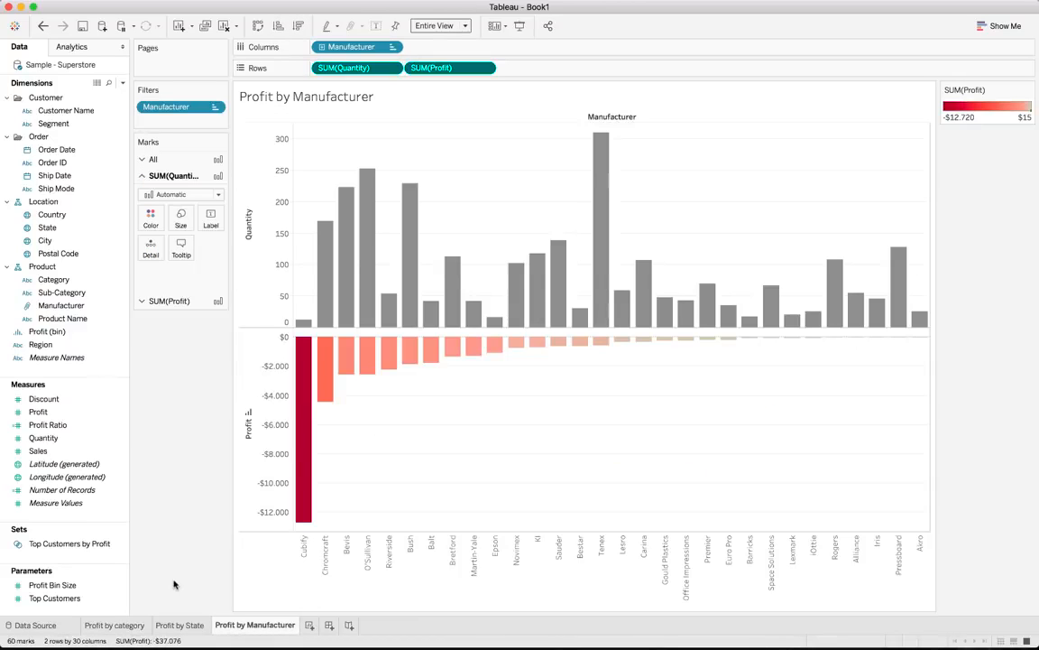
{"action": "left_click", "coordinate": [331, 625]}
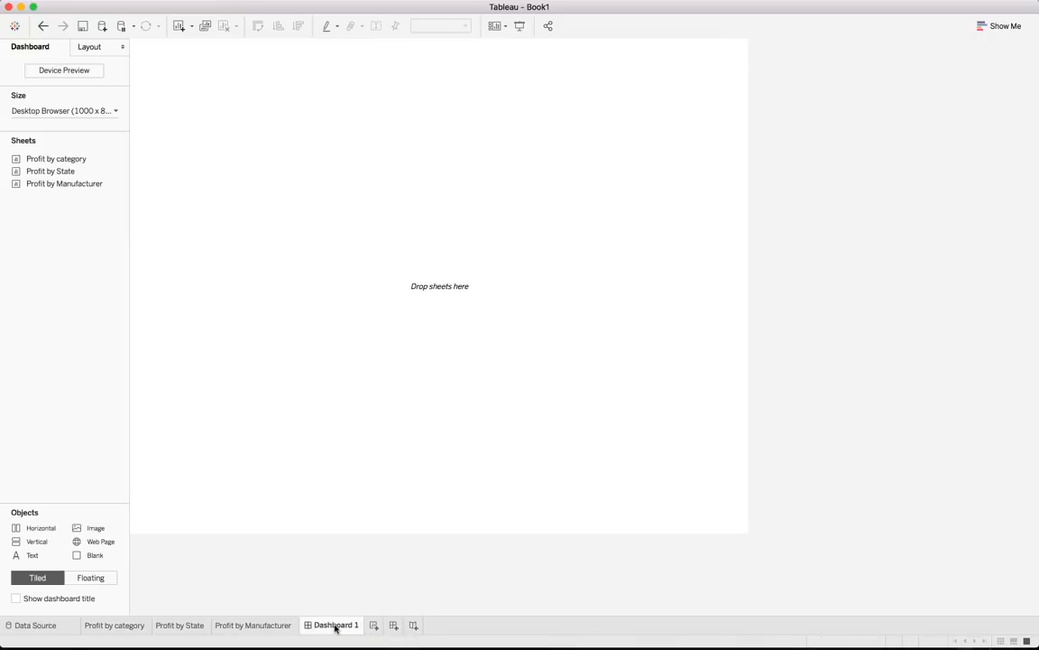
{"action": "mouse_move", "coordinate": [335, 622]}
Preview the empty dashboard on the available device types, including the iPad (1024 x 768) tablet model, and close the device preview
{"action": "left_click", "coordinate": [78, 111]}
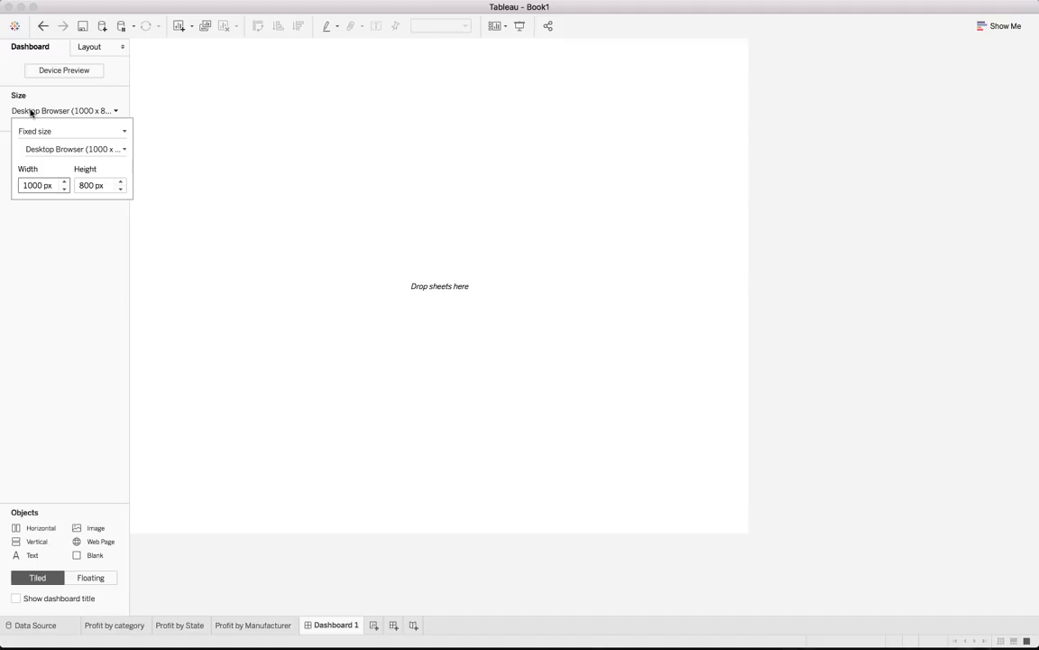
{"action": "left_click", "coordinate": [64, 69]}
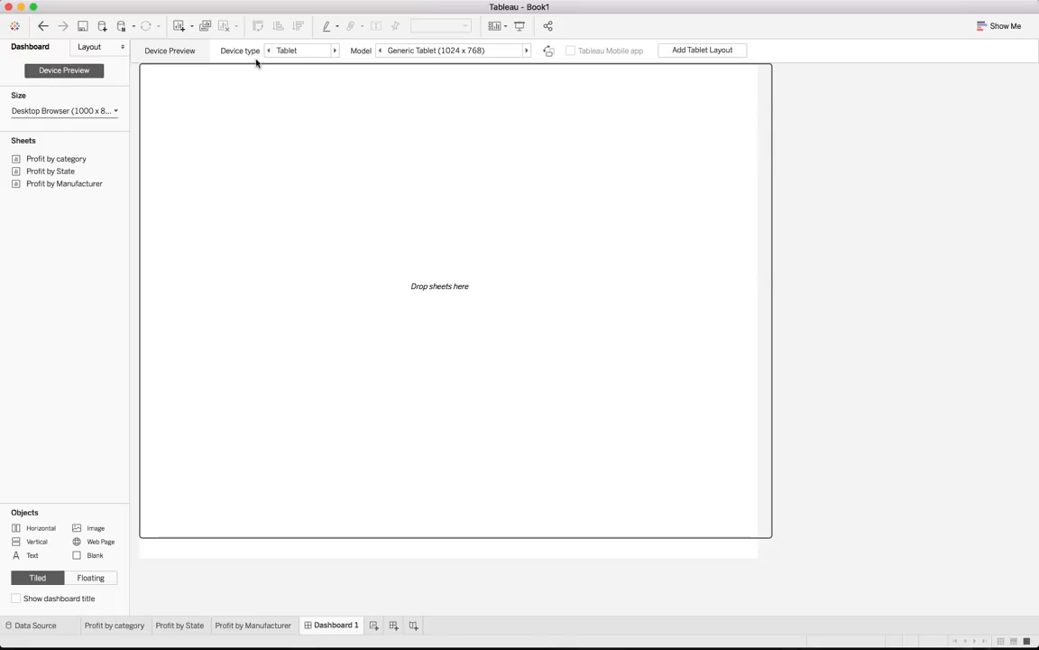
{"action": "left_click", "coordinate": [333, 51]}
{"action": "left_click", "coordinate": [268, 51]}
{"action": "left_click", "coordinate": [527, 51]}
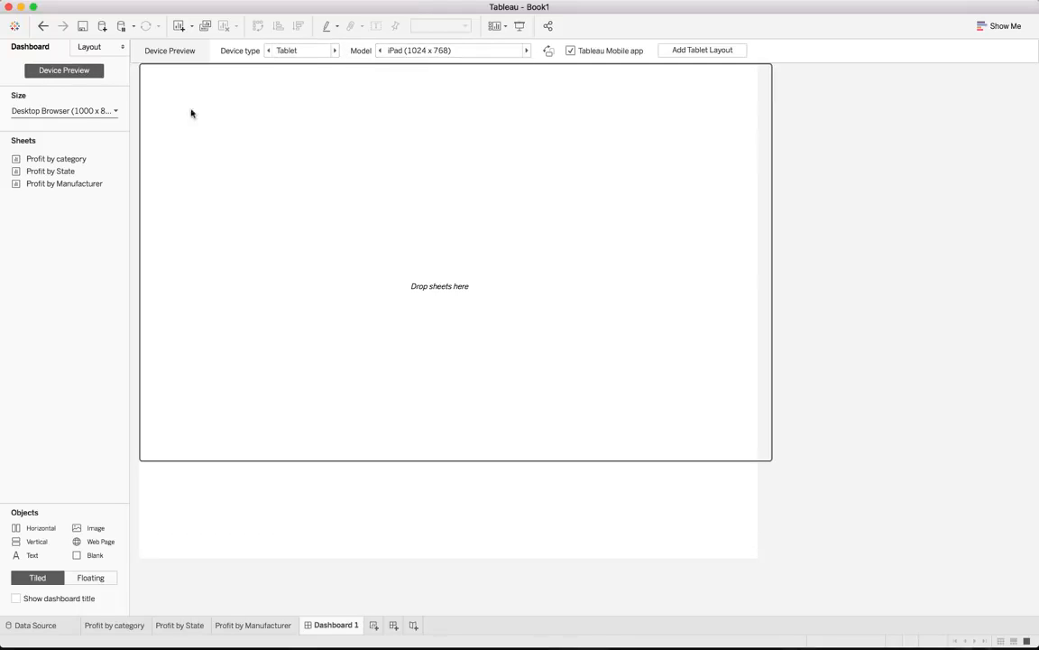
{"action": "left_click", "coordinate": [43, 110]}
{"action": "left_click", "coordinate": [69, 75]}
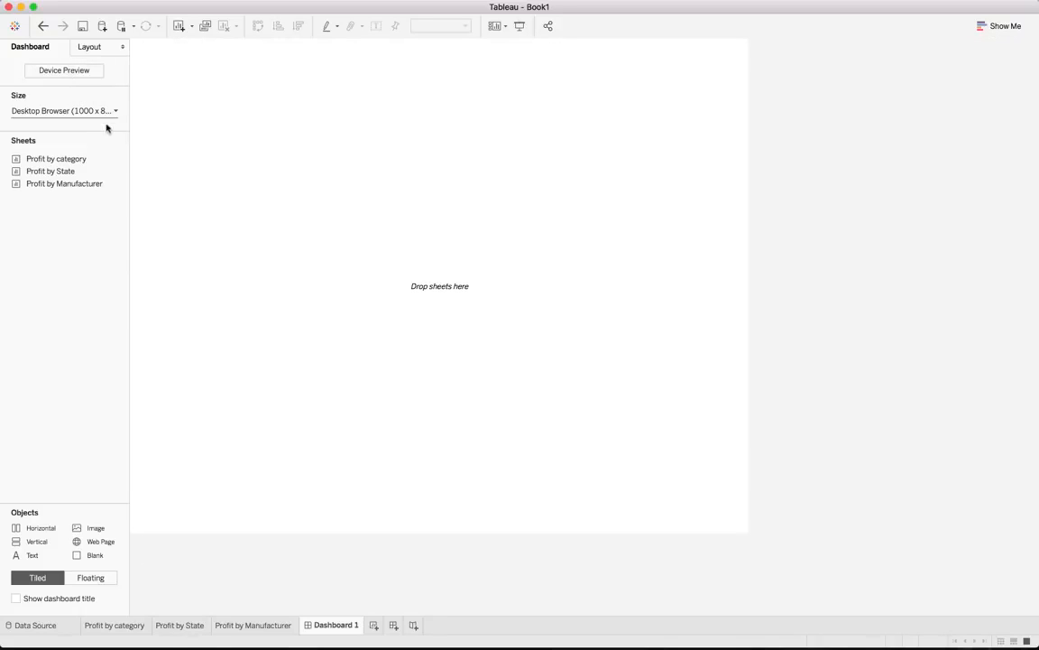
Set the dashboard's fixed size to Generic Desktop (1366 x 768)
{"action": "left_click", "coordinate": [68, 113]}
{"action": "left_click", "coordinate": [64, 148]}
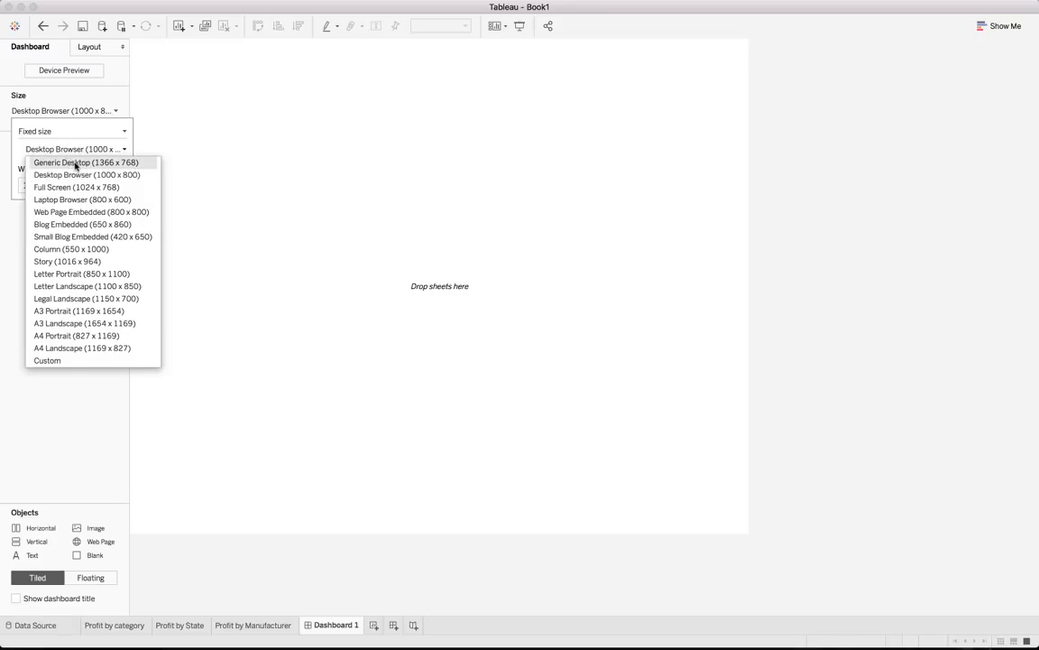
{"action": "left_click", "coordinate": [75, 163]}
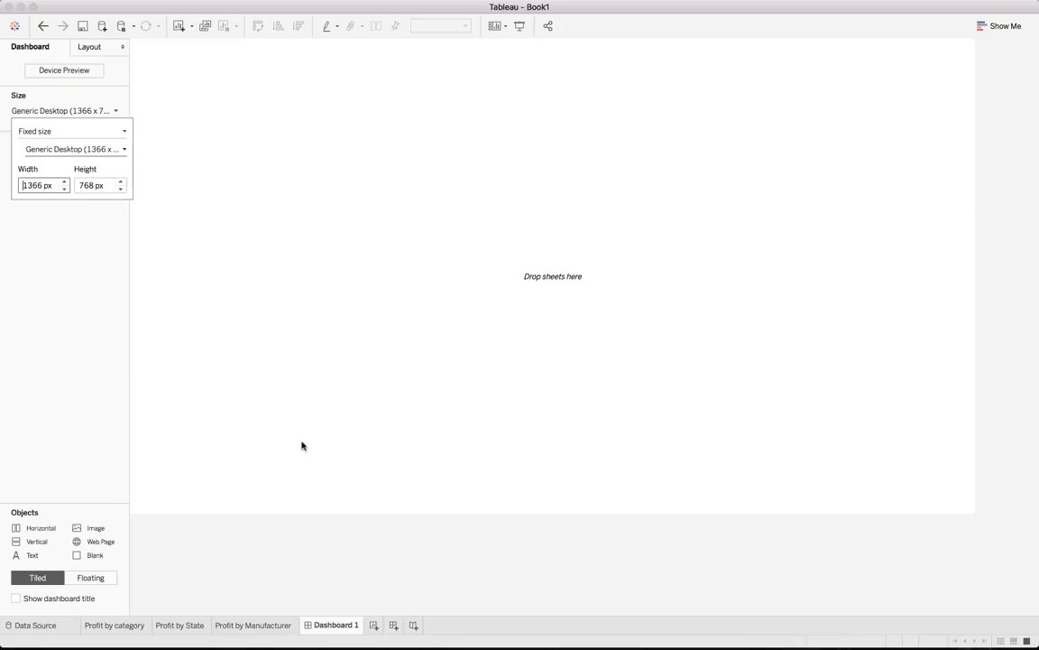
Switch to the Keynote presentation Dashboard Top Tips.key and play its slideshow
{"action": "mouse_move", "coordinate": [376, 648]}
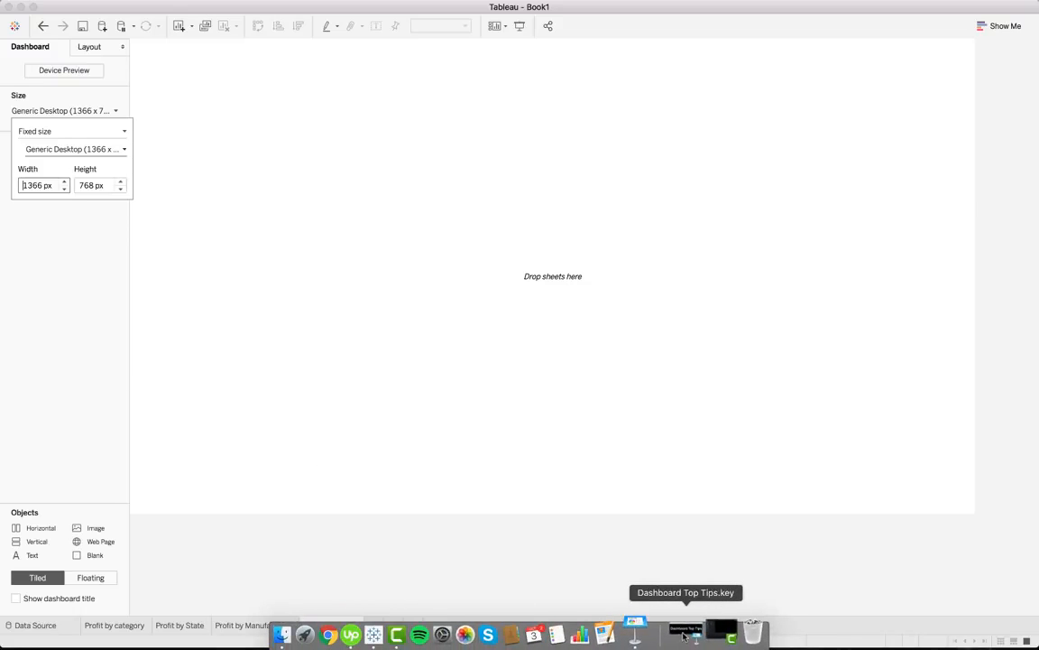
{"action": "left_click", "coordinate": [684, 637]}
{"action": "left_click", "coordinate": [339, 298]}
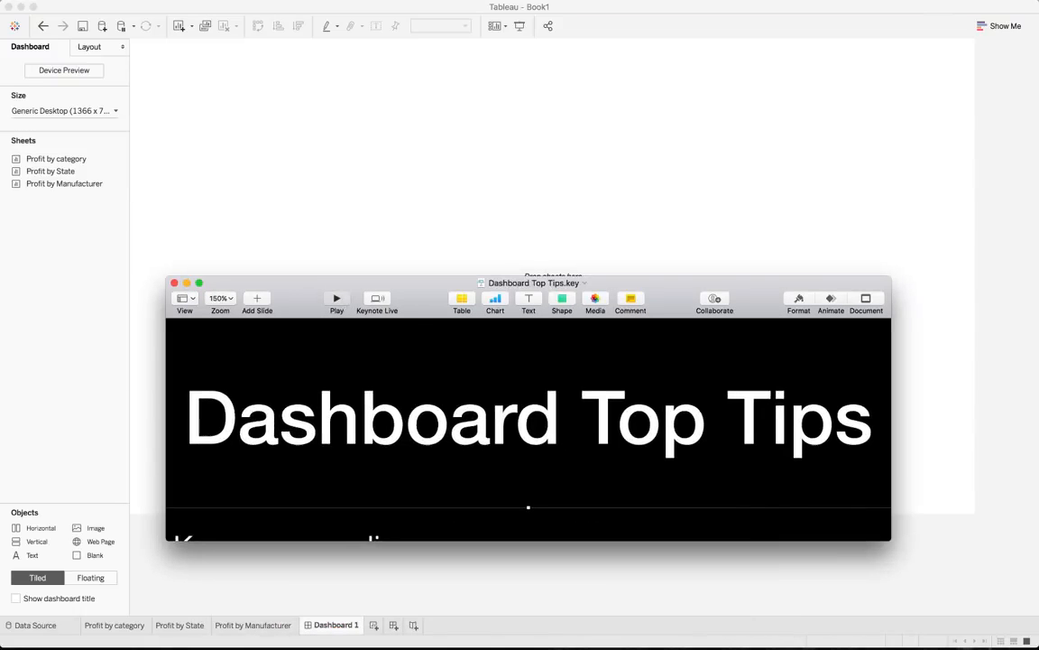
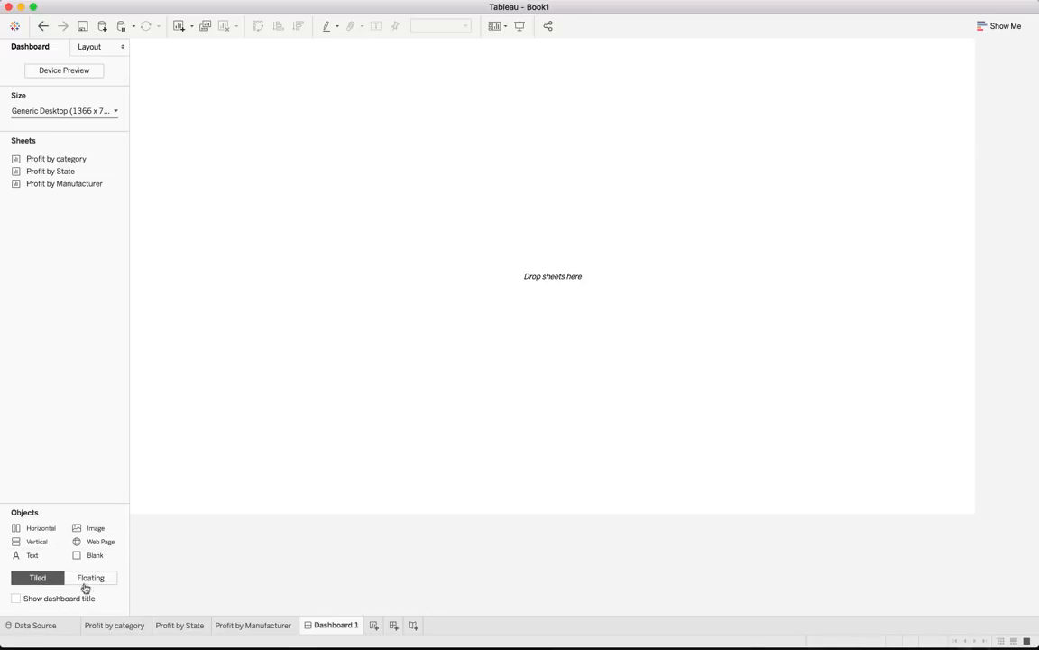
Place Profit by State on the dashboard as a floating sheet, move it slightly upward and widen it over its legend
{"action": "left_click", "coordinate": [92, 580]}
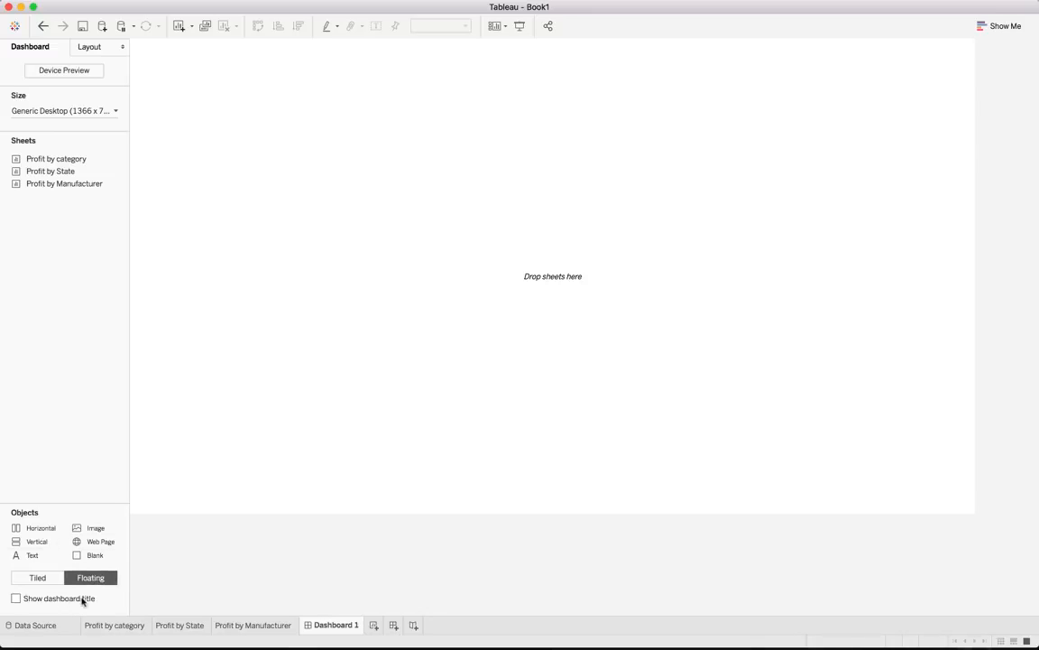
{"action": "mouse_move", "coordinate": [45, 163]}
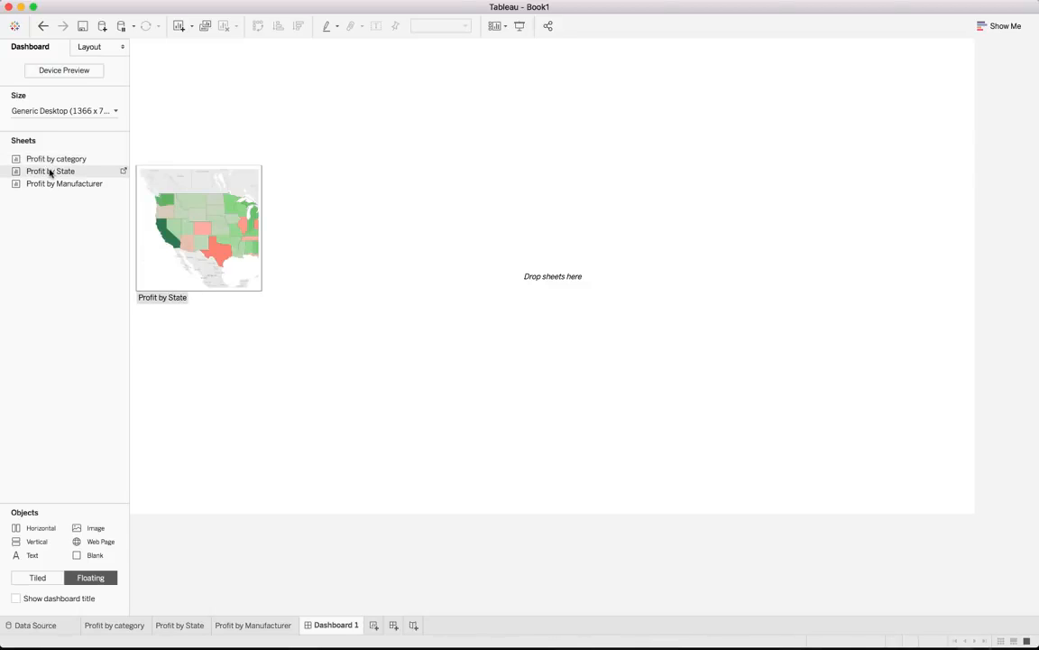
{"action": "left_click_drag", "start_coordinate": [50, 171], "coordinate": [241, 209]}
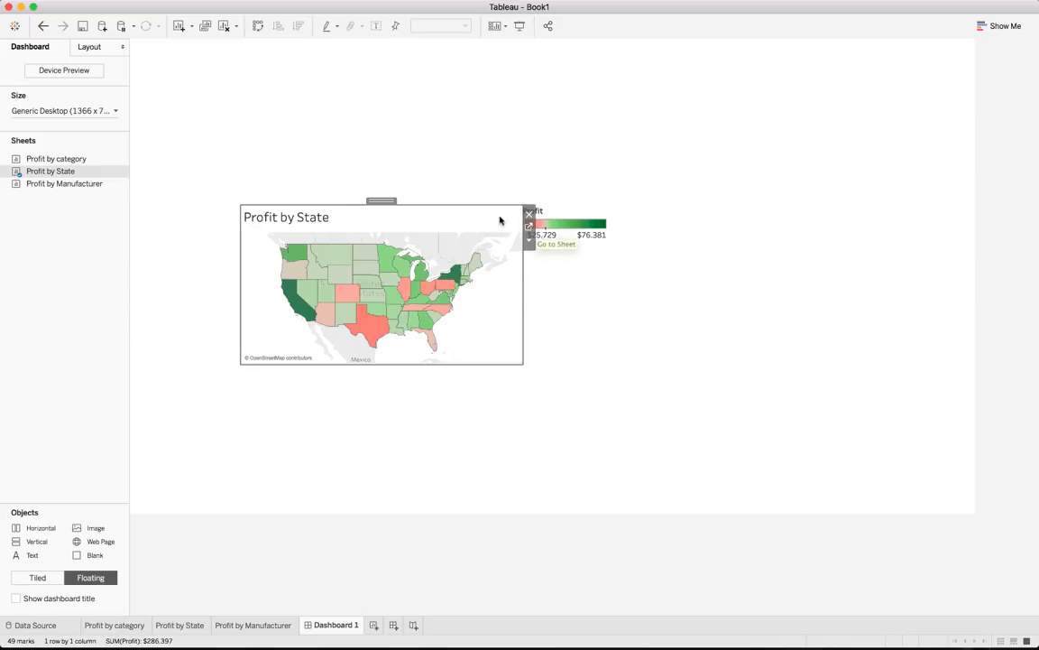
{"action": "left_click_drag", "start_coordinate": [381, 200], "coordinate": [385, 147]}
{"action": "left_click_drag", "start_coordinate": [527, 293], "coordinate": [705, 272]}
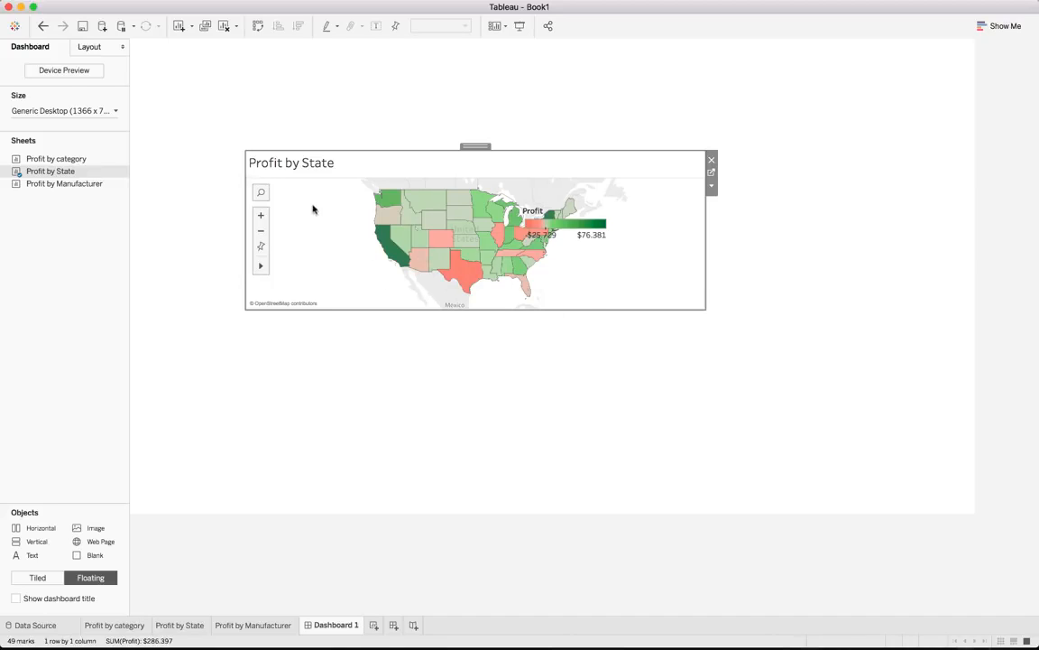
Undo the floating Profit by State placement and its adjustments, and set the dashboard layout back to Tiled
{"action": "key", "text": "super+z"}
{"action": "key", "text": "super+z"}
{"action": "key", "text": "super+z"}
{"action": "key", "text": "super+z"}
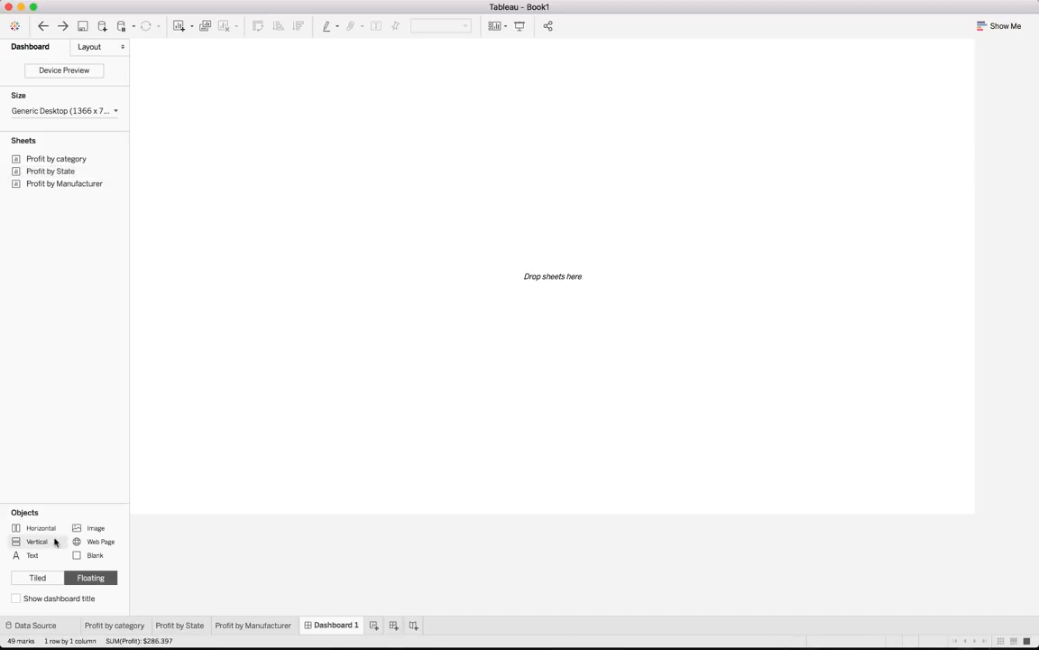
{"action": "left_click", "coordinate": [50, 578]}
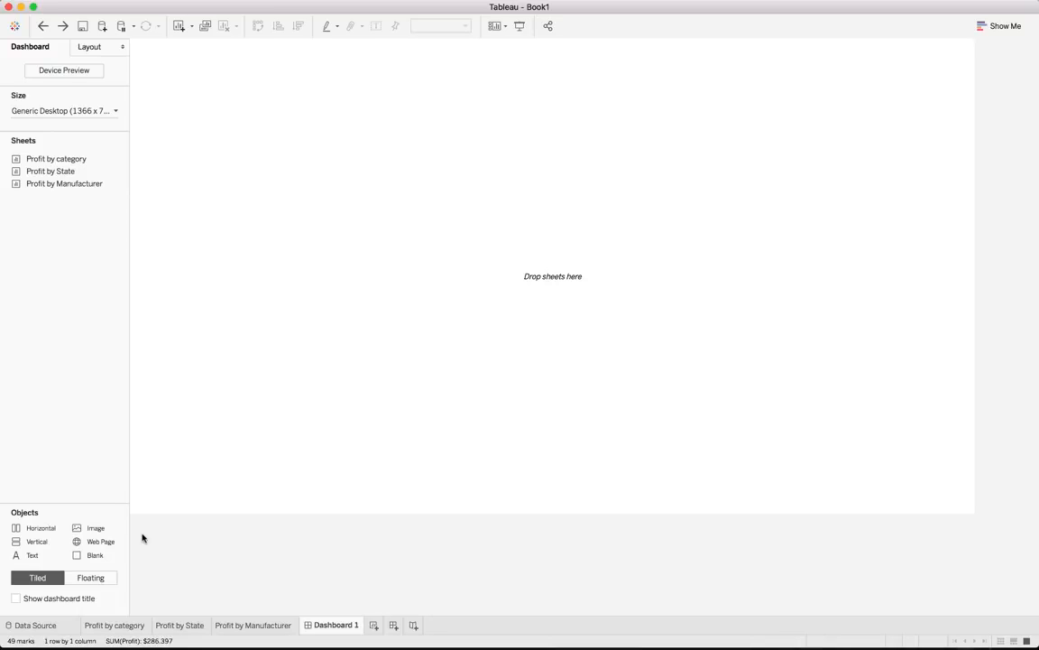
Place the Profit by category sheet on the empty dashboard as a tiled view and remove its Profit color legend
{"action": "mouse_move", "coordinate": [53, 164]}
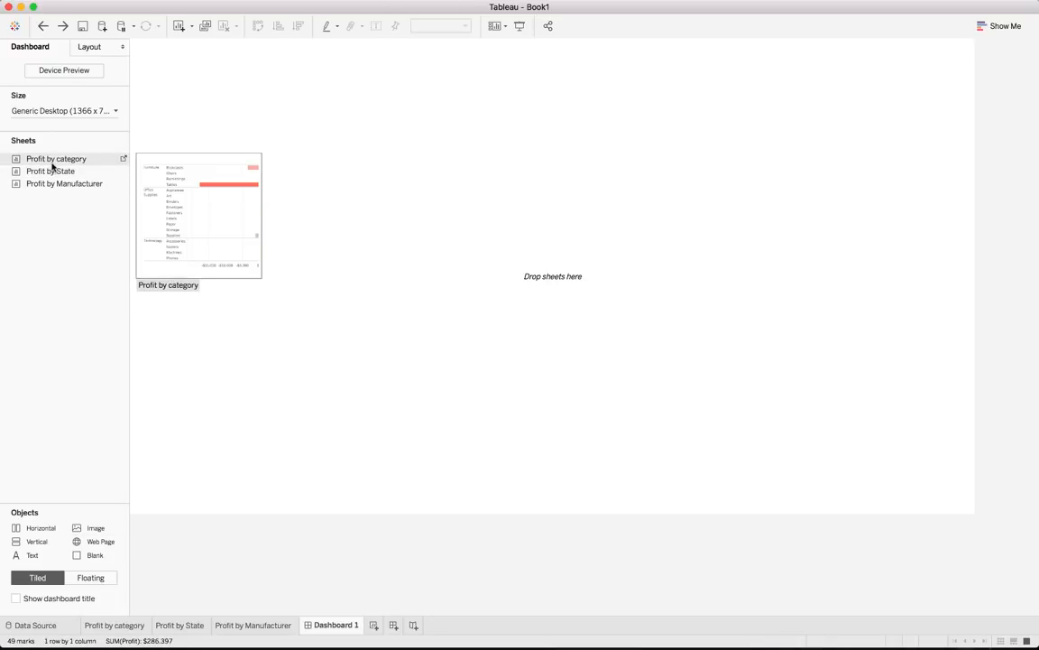
{"action": "left_click_drag", "start_coordinate": [53, 164], "coordinate": [168, 217]}
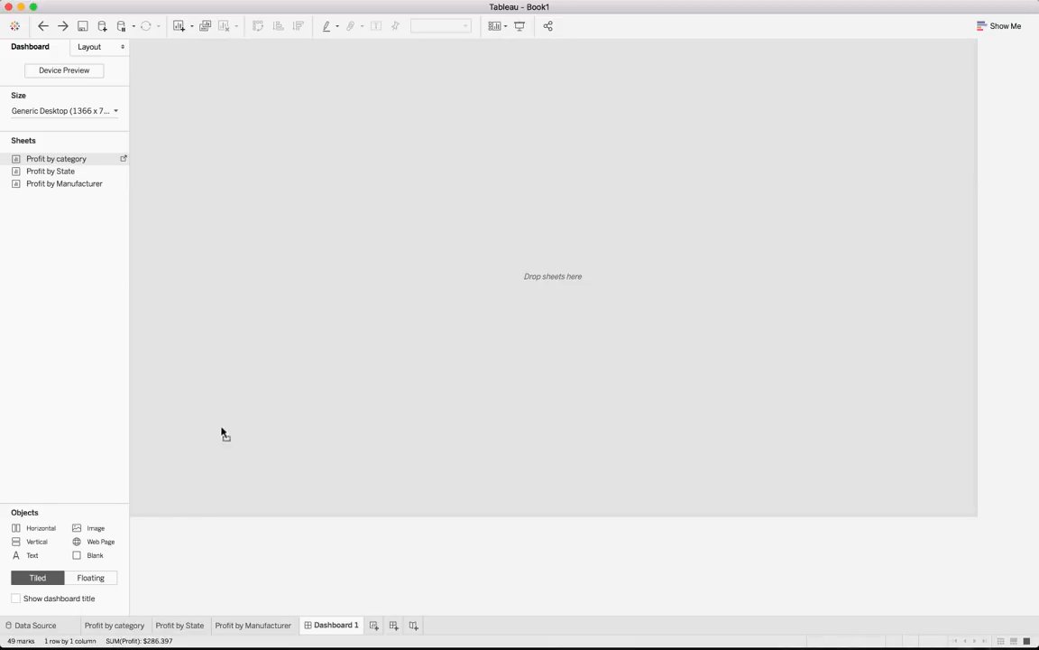
{"action": "left_click_drag", "start_coordinate": [221, 433], "coordinate": [518, 364]}
{"action": "left_click_drag", "start_coordinate": [520, 364], "coordinate": [453, 314]}
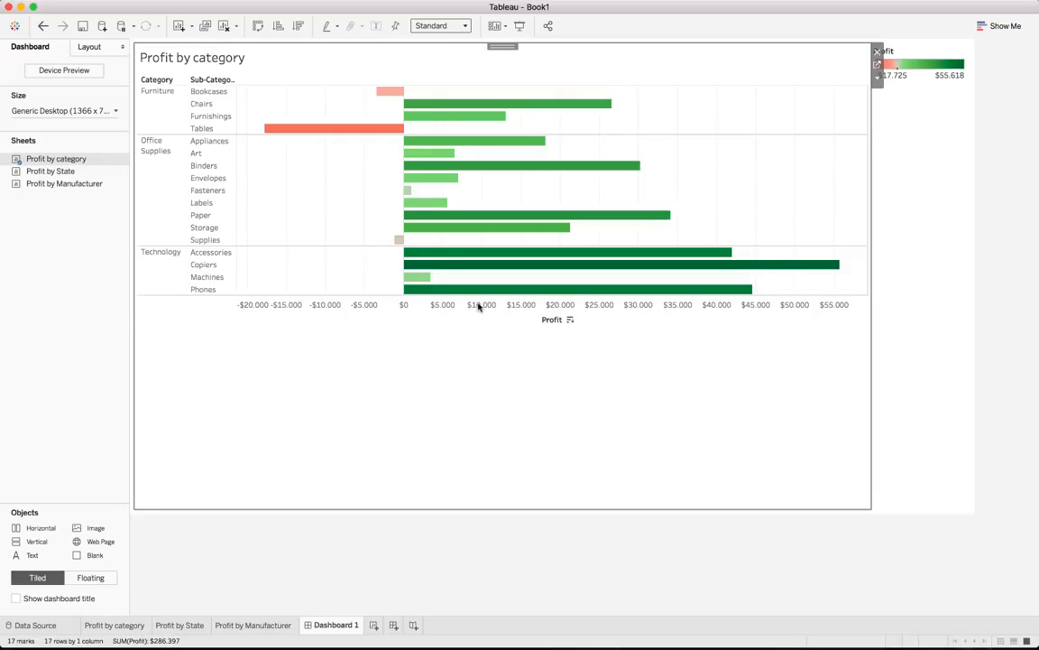
{"action": "left_click", "coordinate": [936, 61]}
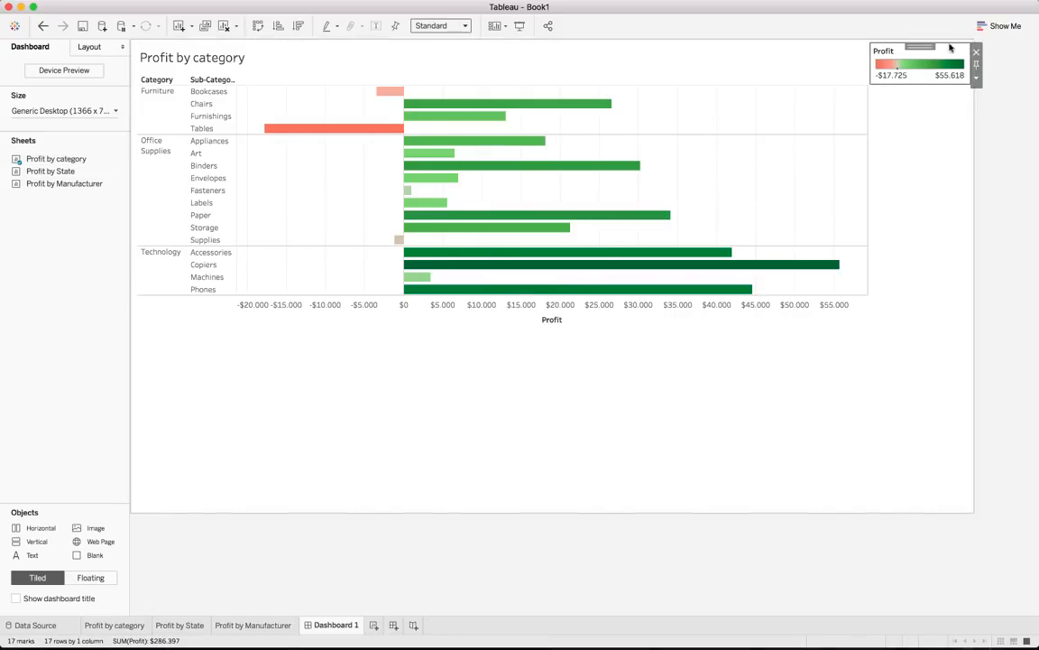
{"action": "left_click", "coordinate": [978, 53]}
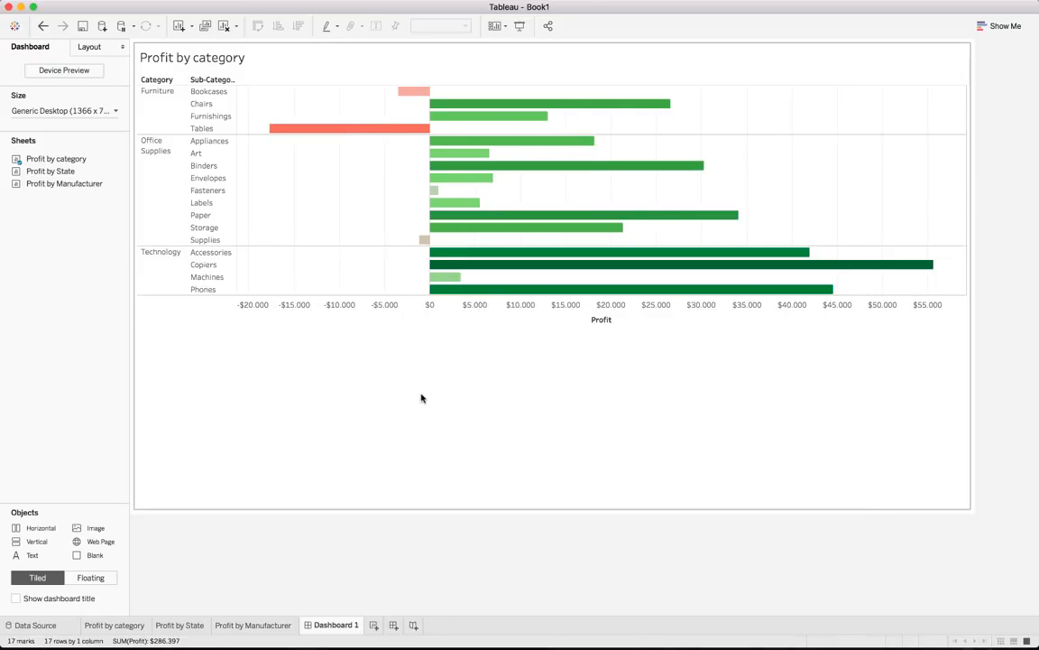
Set the Profit by category sheet on the dashboard to fit the Entire View
{"action": "left_click", "coordinate": [334, 432]}
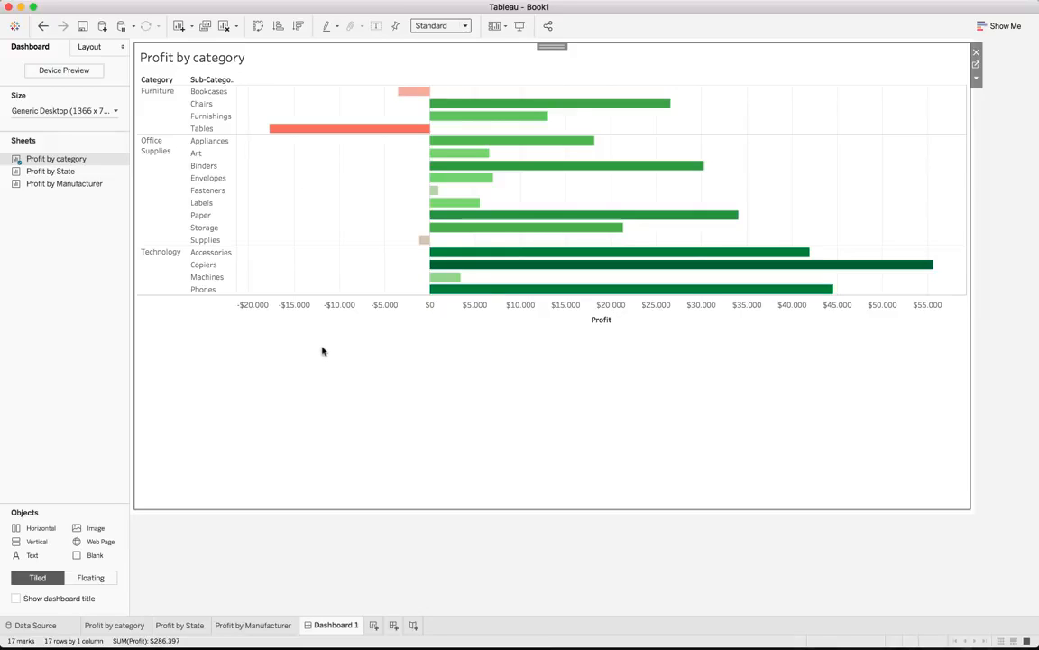
{"action": "left_click", "coordinate": [466, 26]}
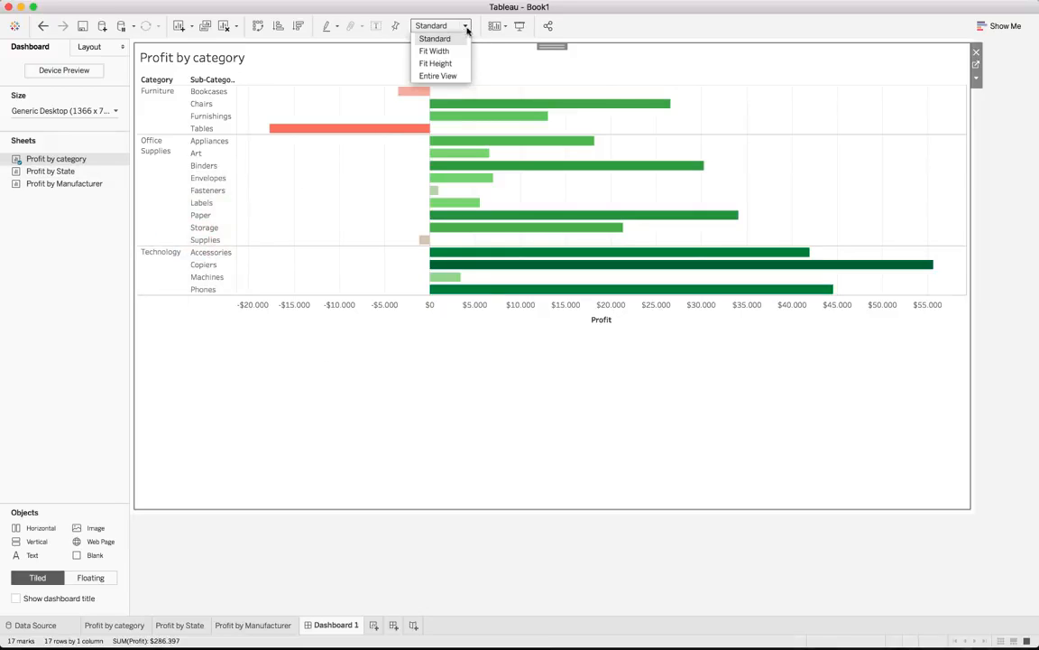
{"action": "left_click", "coordinate": [439, 74]}
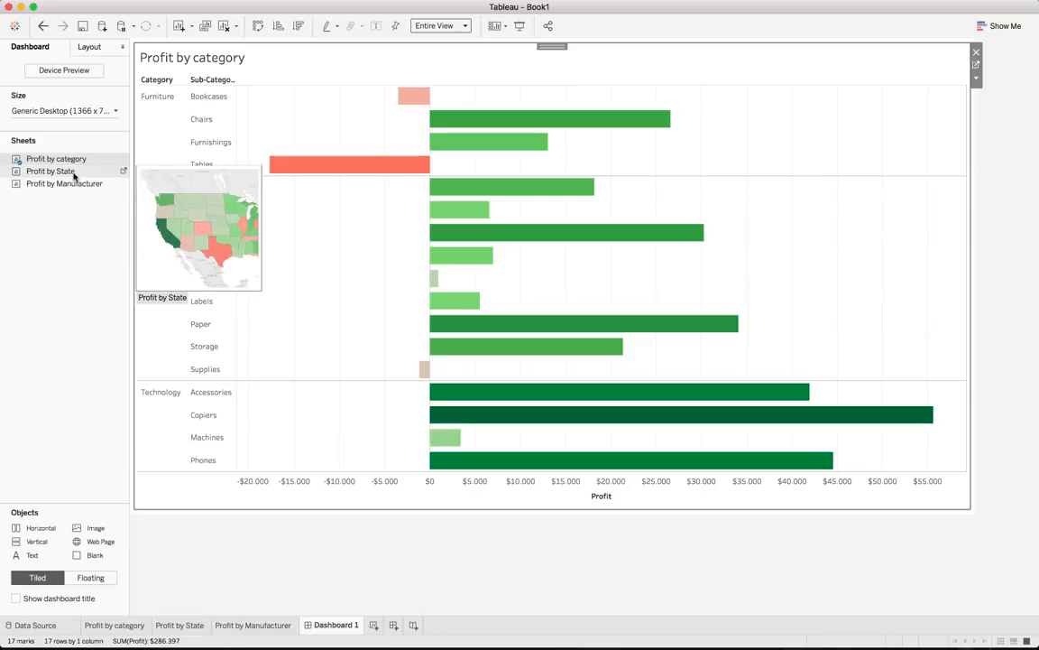
Place the Profit by State sheet as a tiled view in the right half of the dashboard and remove its Profit color legend
{"action": "left_click_drag", "start_coordinate": [131, 171], "coordinate": [254, 320]}
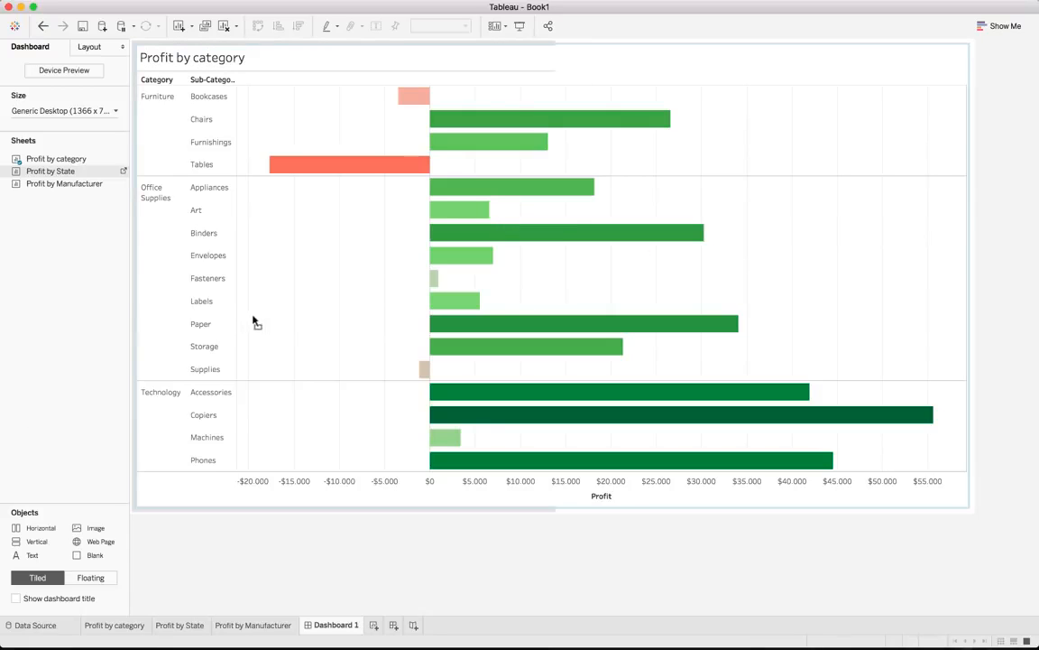
{"action": "left_click_drag", "start_coordinate": [524, 301], "coordinate": [36, 249]}
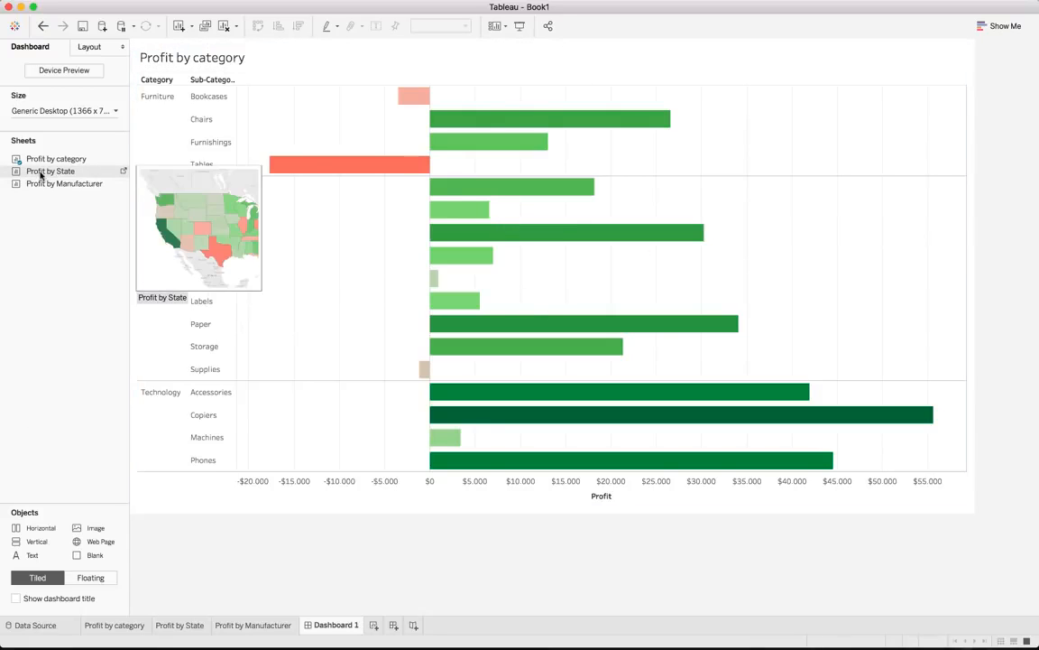
{"action": "left_click_drag", "start_coordinate": [40, 173], "coordinate": [706, 306]}
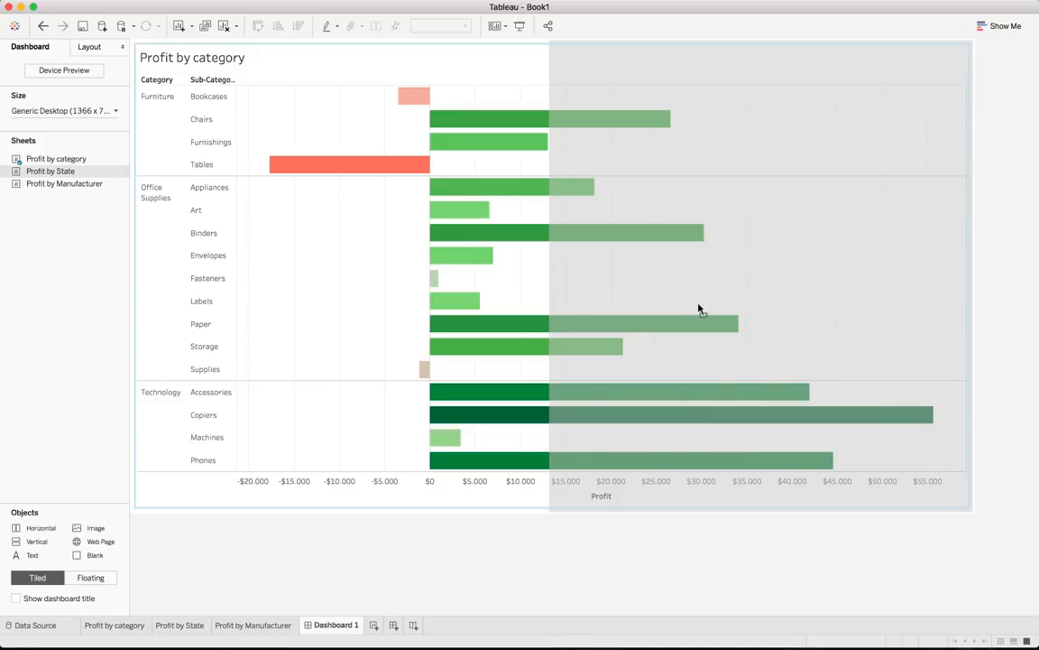
{"action": "left_click_drag", "start_coordinate": [698, 310], "coordinate": [699, 305]}
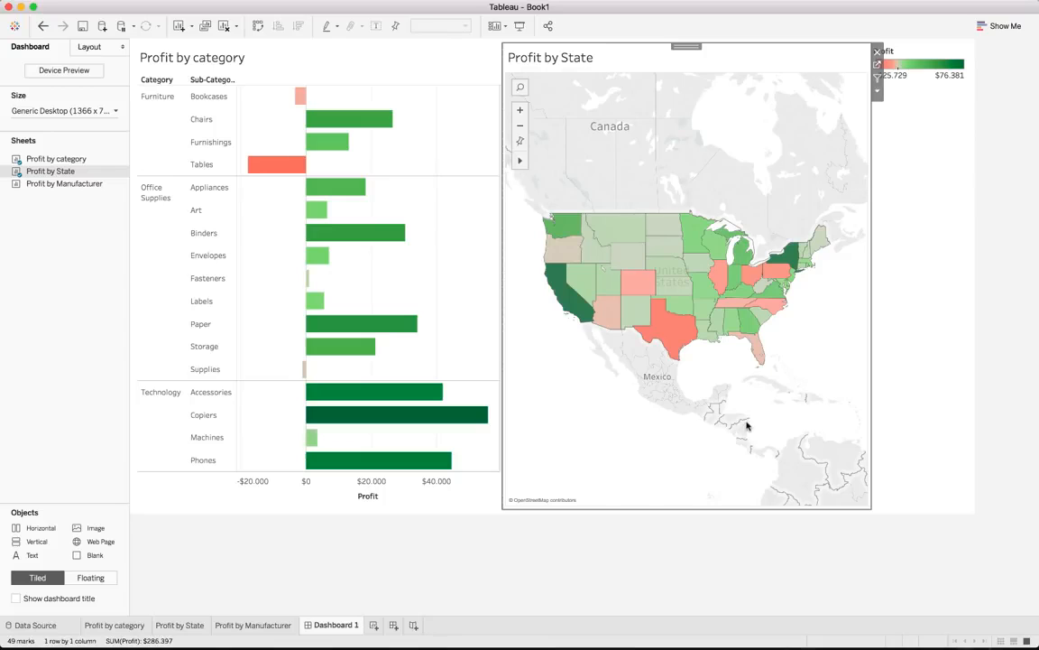
{"action": "left_click", "coordinate": [912, 70]}
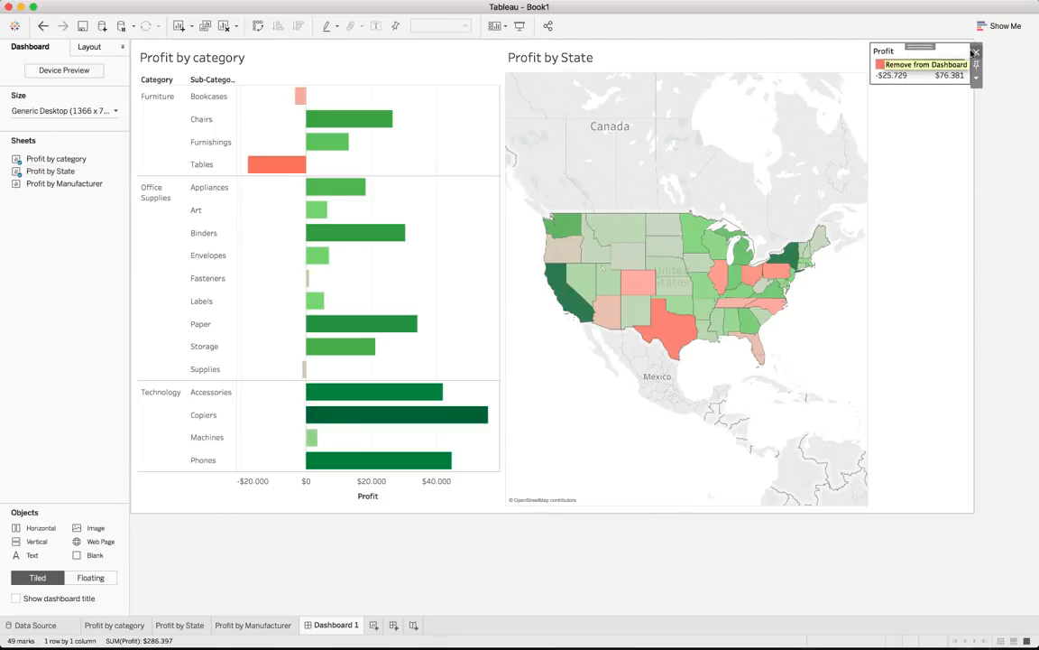
{"action": "left_click", "coordinate": [975, 51]}
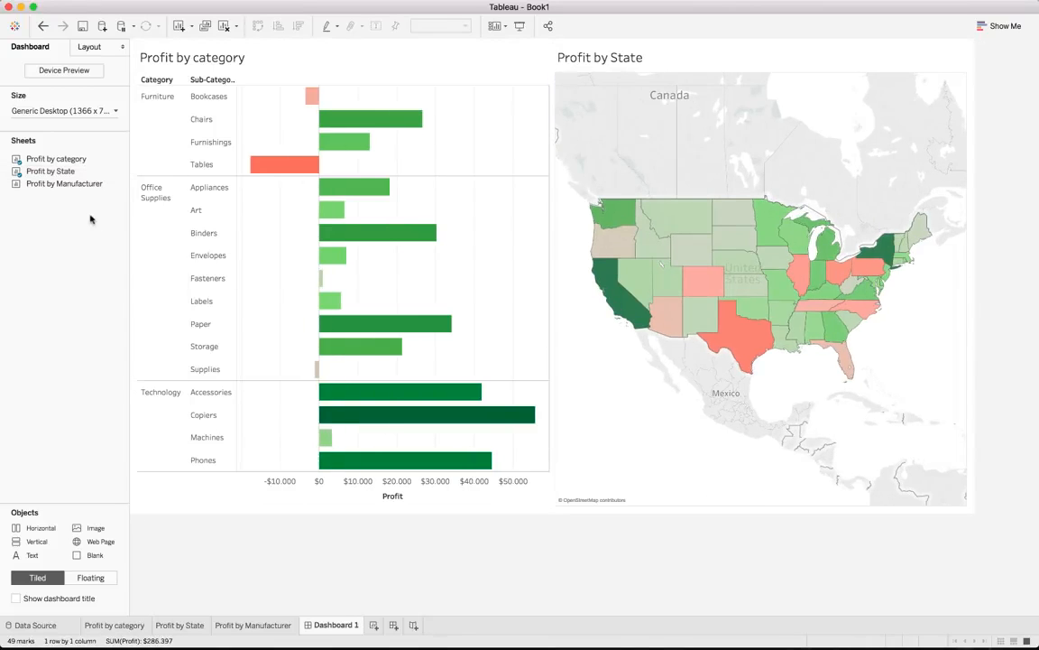
Place the Profit by Manufacturer sheet as a tiled view below the state map and remove its Profit color legend
{"action": "mouse_move", "coordinate": [82, 185]}
{"action": "left_click_drag", "start_coordinate": [82, 186], "coordinate": [884, 459]}
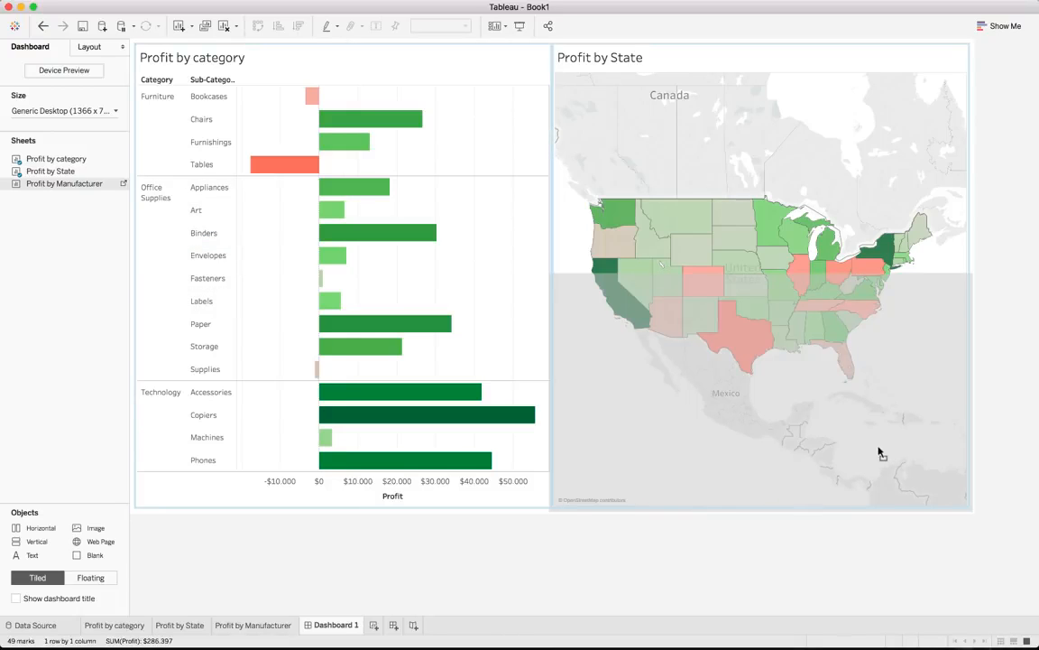
{"action": "left_click_drag", "start_coordinate": [879, 453], "coordinate": [877, 448]}
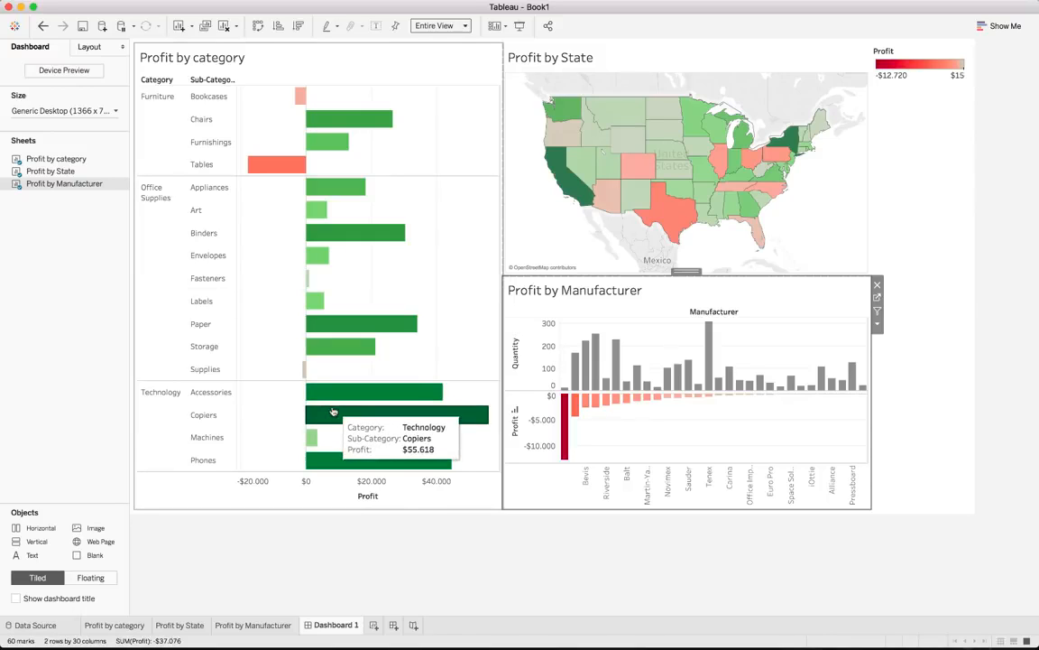
{"action": "left_click", "coordinate": [920, 46]}
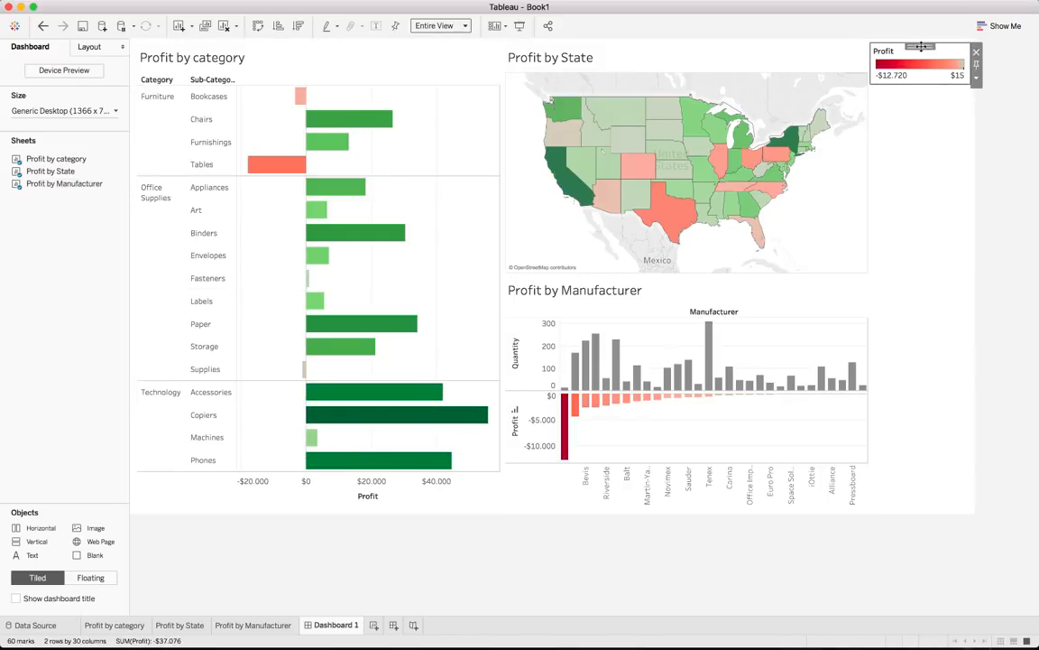
{"action": "left_click", "coordinate": [974, 52]}
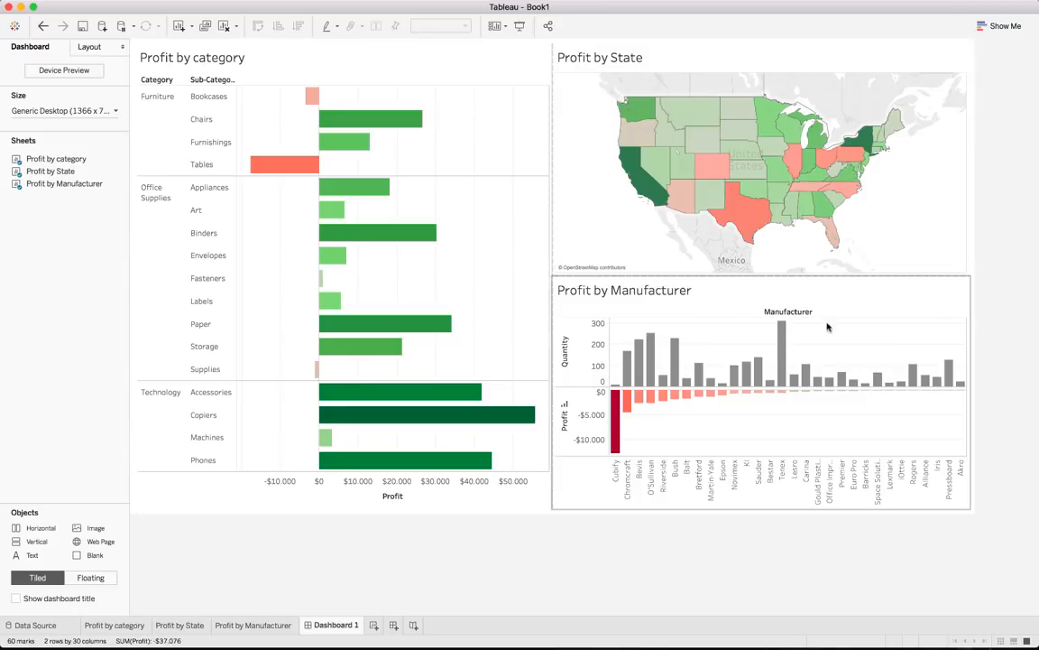
Hide the titles of all three dashboard sheets and widen the Sub-Category column until its header fits
{"action": "right_click", "coordinate": [234, 56]}
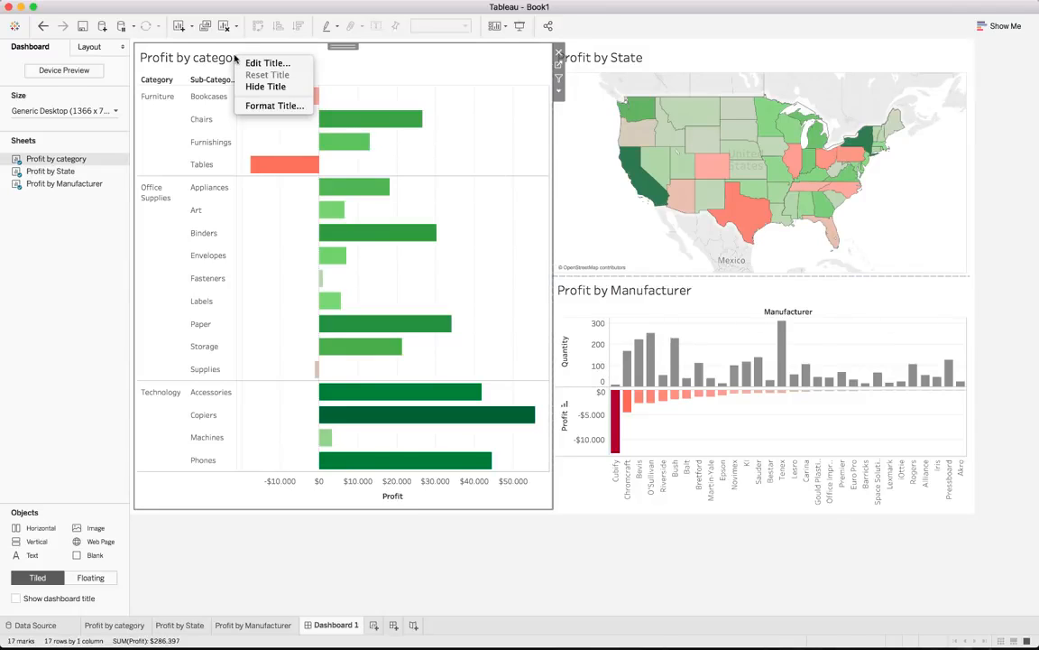
{"action": "left_click", "coordinate": [251, 89]}
{"action": "left_click", "coordinate": [598, 57]}
{"action": "right_click", "coordinate": [603, 56]}
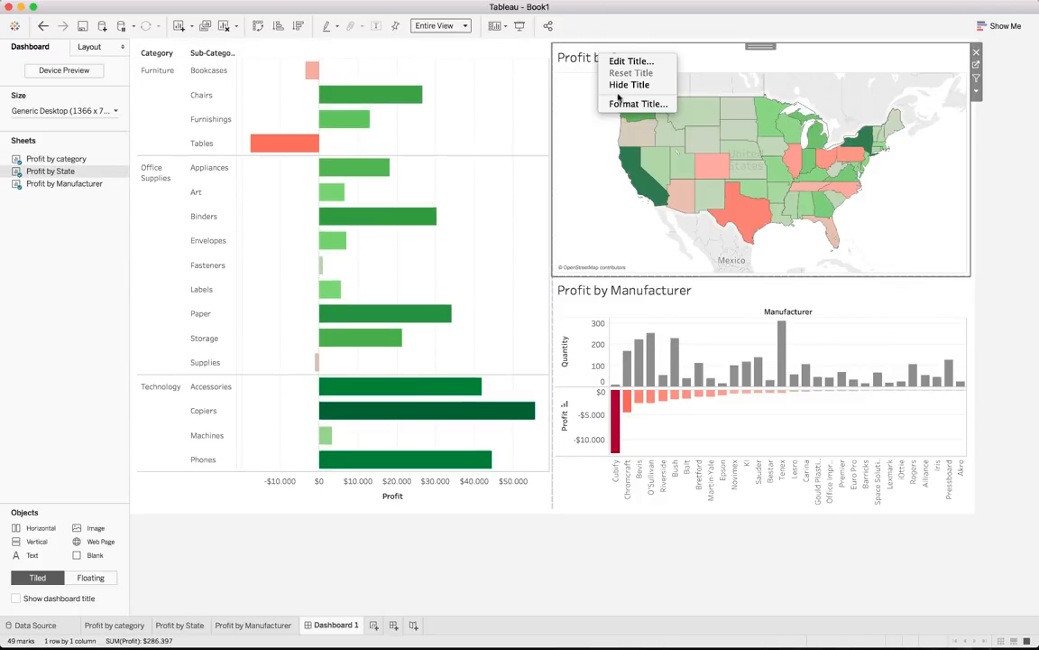
{"action": "left_click", "coordinate": [626, 88]}
{"action": "right_click", "coordinate": [615, 293]}
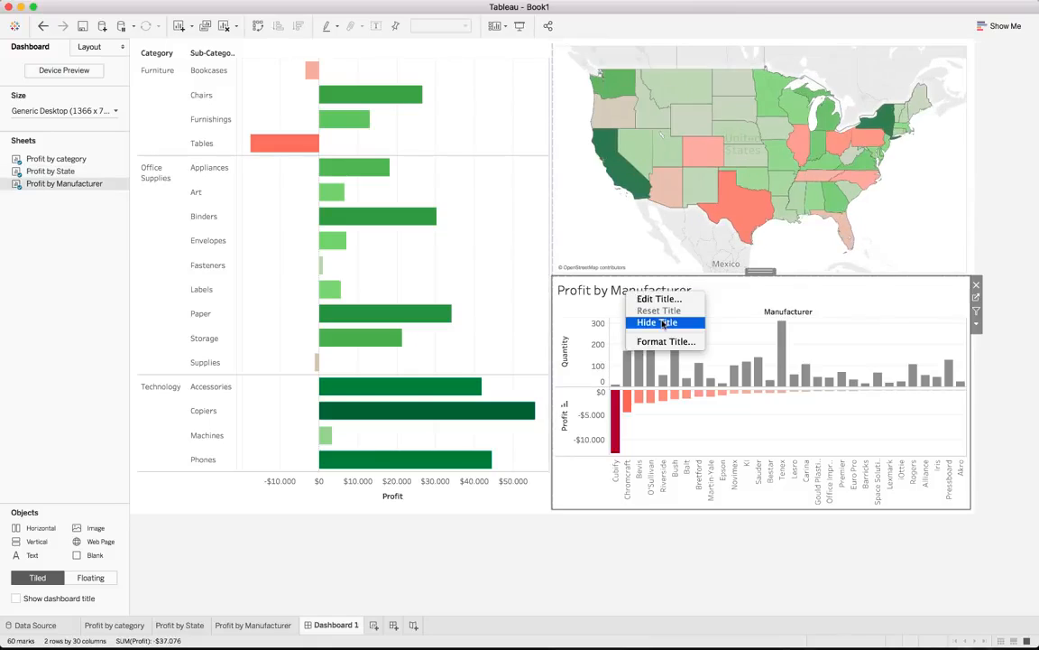
{"action": "left_click", "coordinate": [638, 322]}
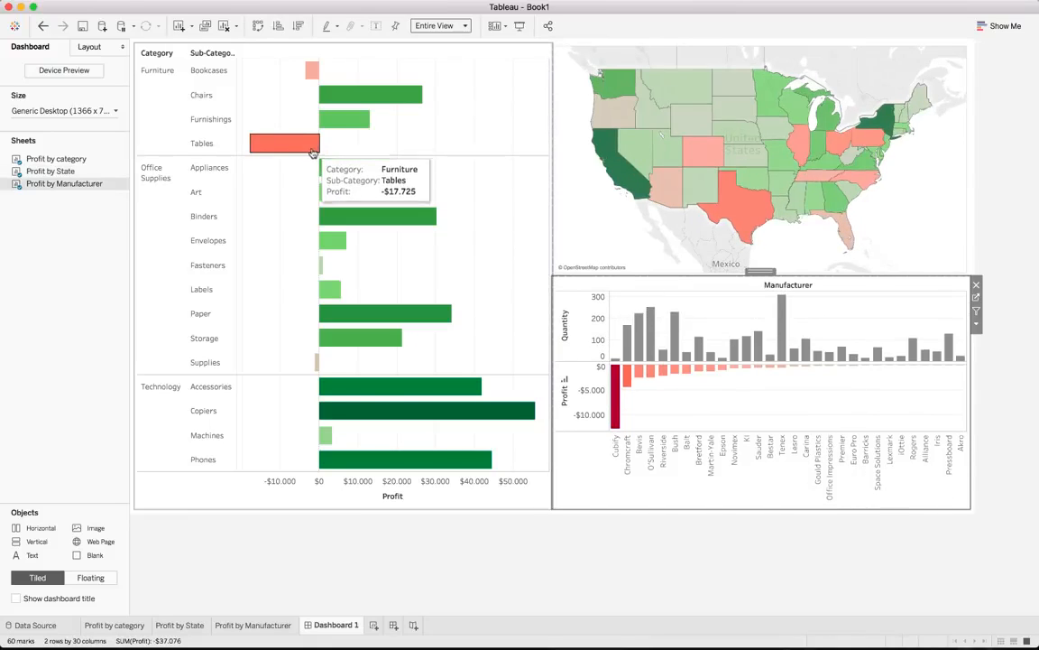
{"action": "left_click_drag", "start_coordinate": [234, 66], "coordinate": [244, 68]}
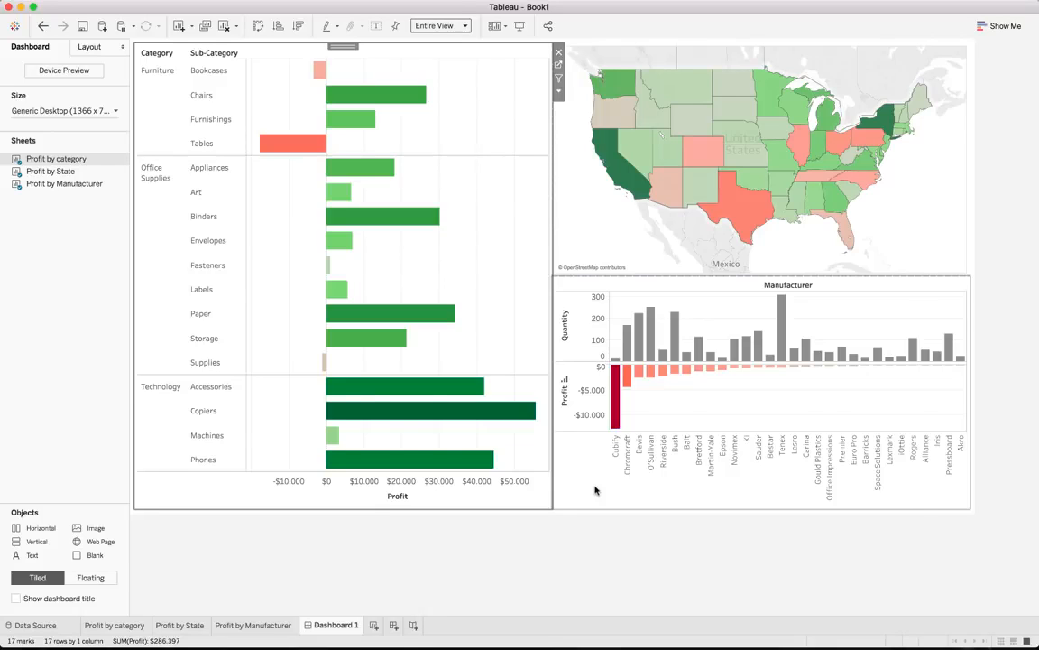
Switch to the Keynote presentation Dashboard Top Tips.key, review its numbered list of dashboard tips, and return to Tableau
{"action": "key", "text": "super+Tab"}
{"action": "scroll", "coordinate": [565, 461], "scroll_direction": "up", "scroll_amount": 1}
{"action": "scroll", "coordinate": [564, 460], "scroll_direction": "down", "scroll_amount": 6}
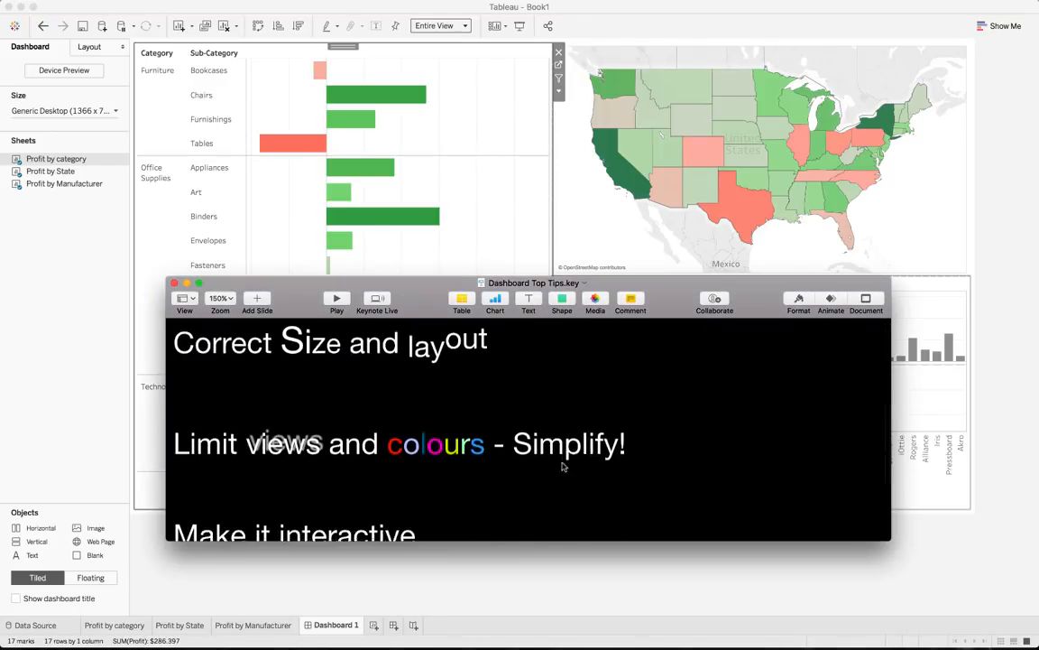
{"action": "scroll", "coordinate": [562, 467], "scroll_direction": "up", "scroll_amount": 3}
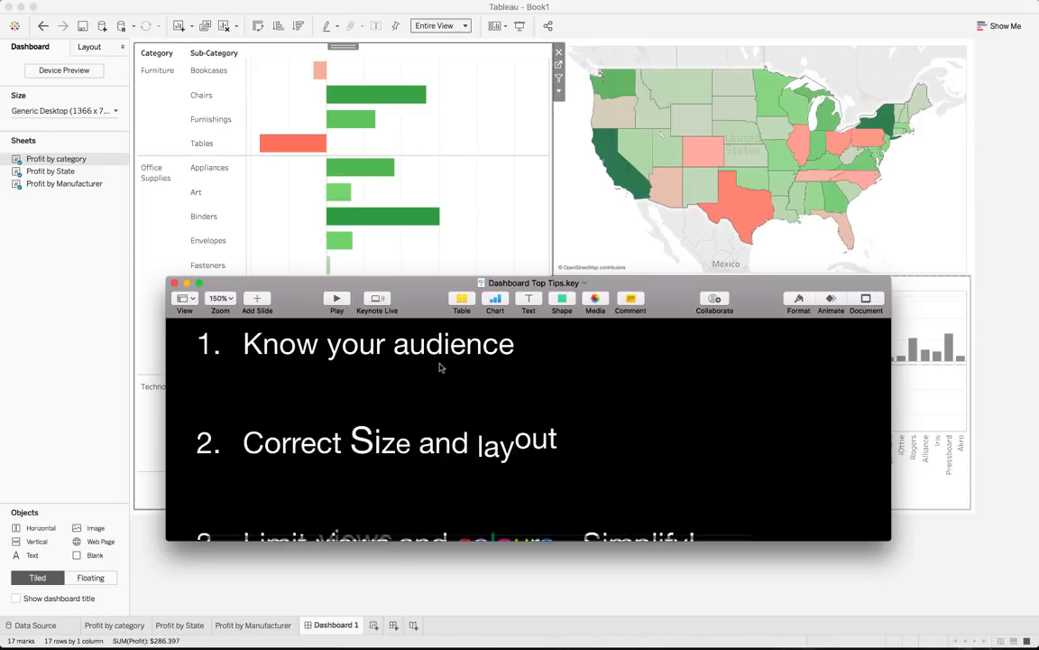
{"action": "scroll", "coordinate": [441, 368], "scroll_direction": "down", "scroll_amount": 3}
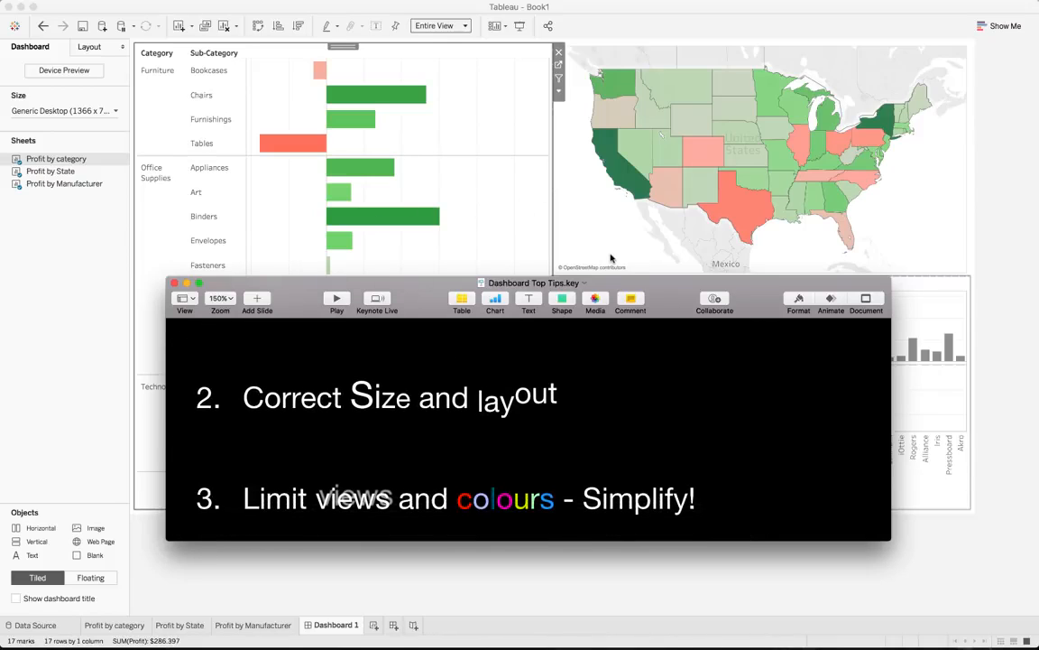
{"action": "scroll", "coordinate": [611, 258], "scroll_direction": "down", "scroll_amount": 2}
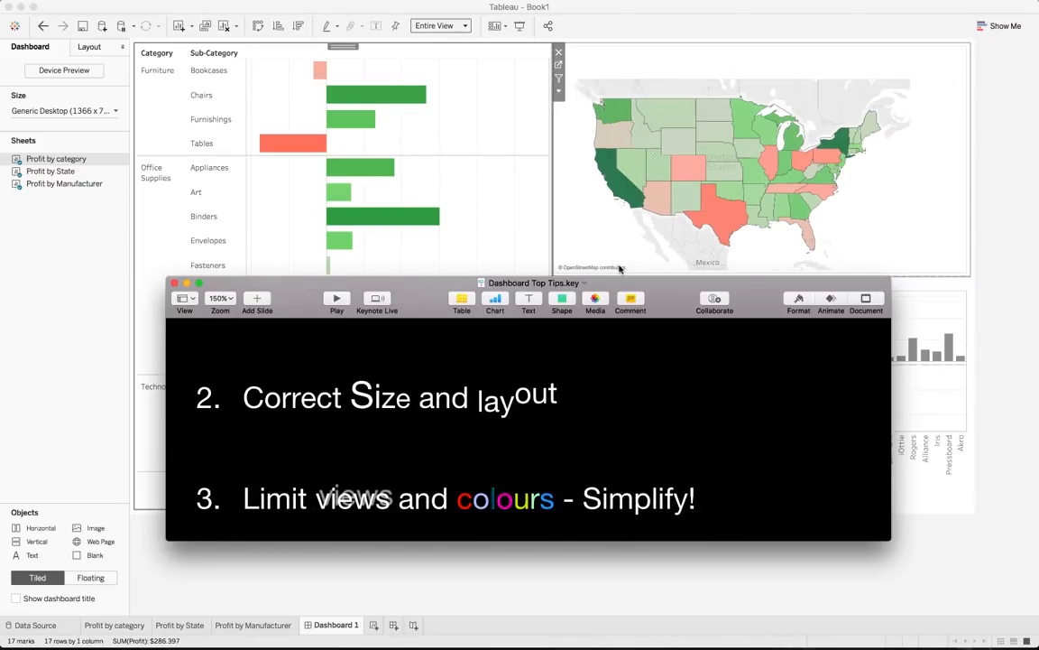
{"action": "scroll", "coordinate": [589, 401], "scroll_direction": "down", "scroll_amount": 4}
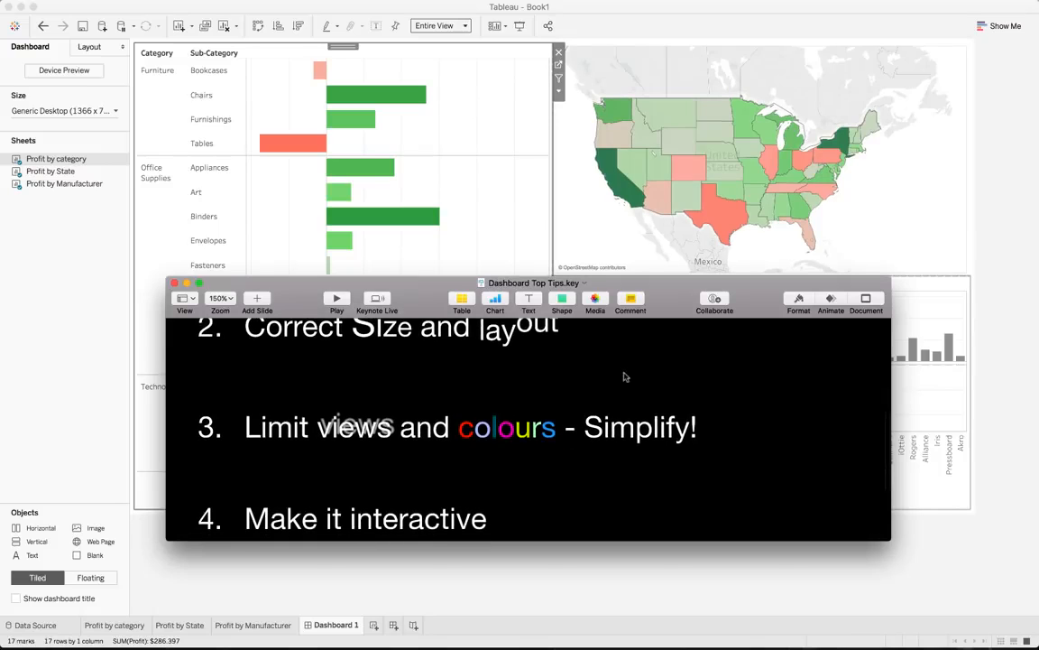
{"action": "scroll", "coordinate": [452, 449], "scroll_direction": "down", "scroll_amount": 3}
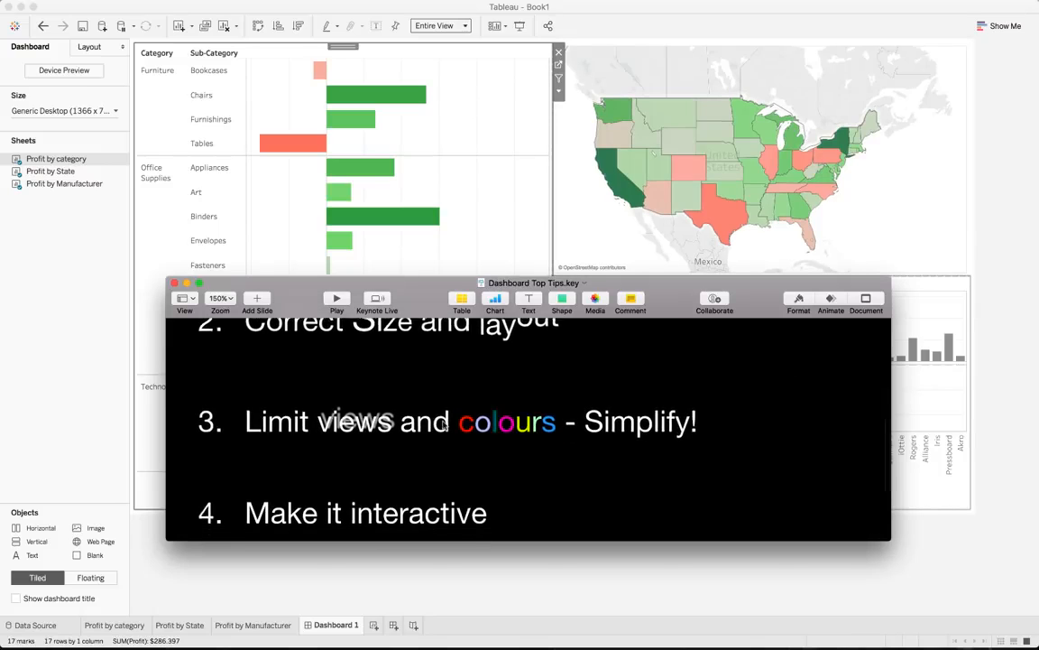
{"action": "scroll", "coordinate": [327, 444], "scroll_direction": "down", "scroll_amount": 4}
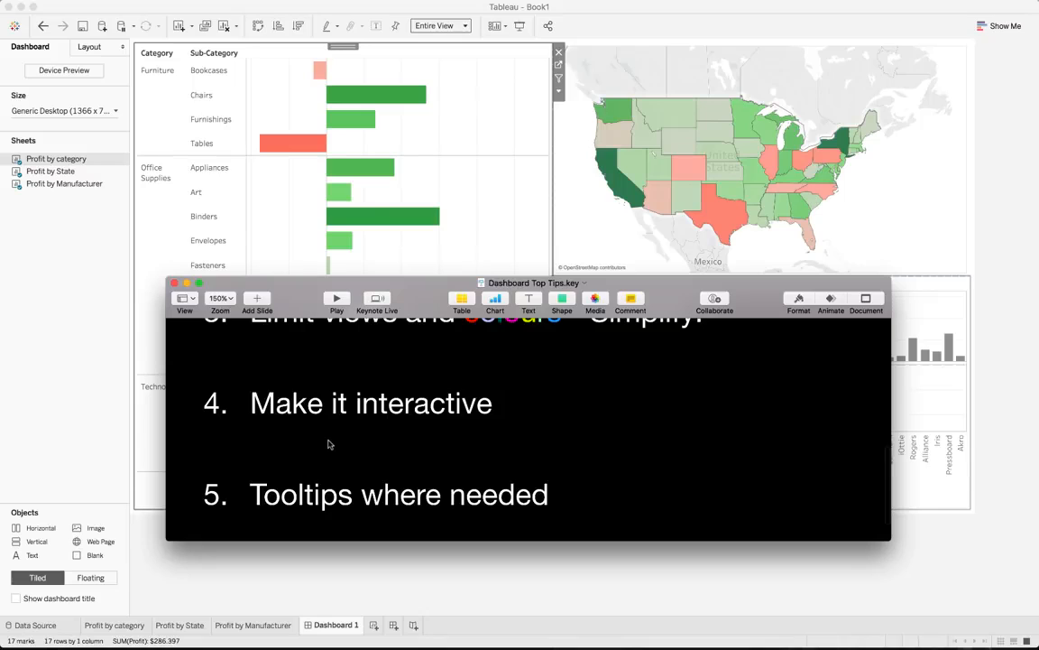
{"action": "key", "text": "super+Tab"}
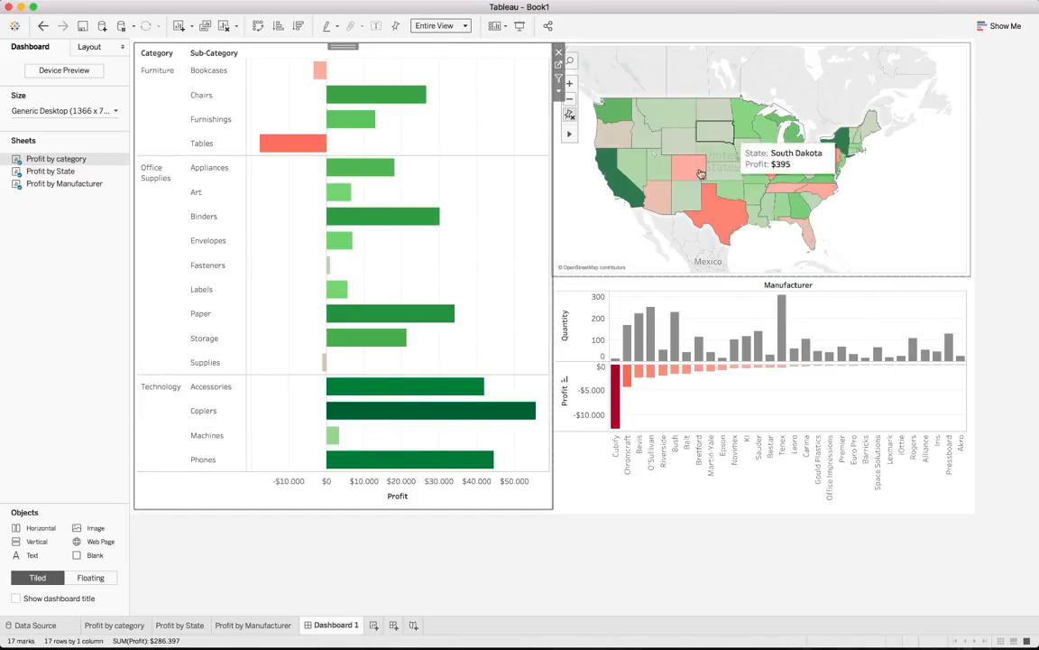
Test selecting Texas on the map and the Binders bar, and use the Profit by category sheet as a dashboard filter
{"action": "left_click", "coordinate": [717, 223]}
{"action": "left_click", "coordinate": [722, 218]}
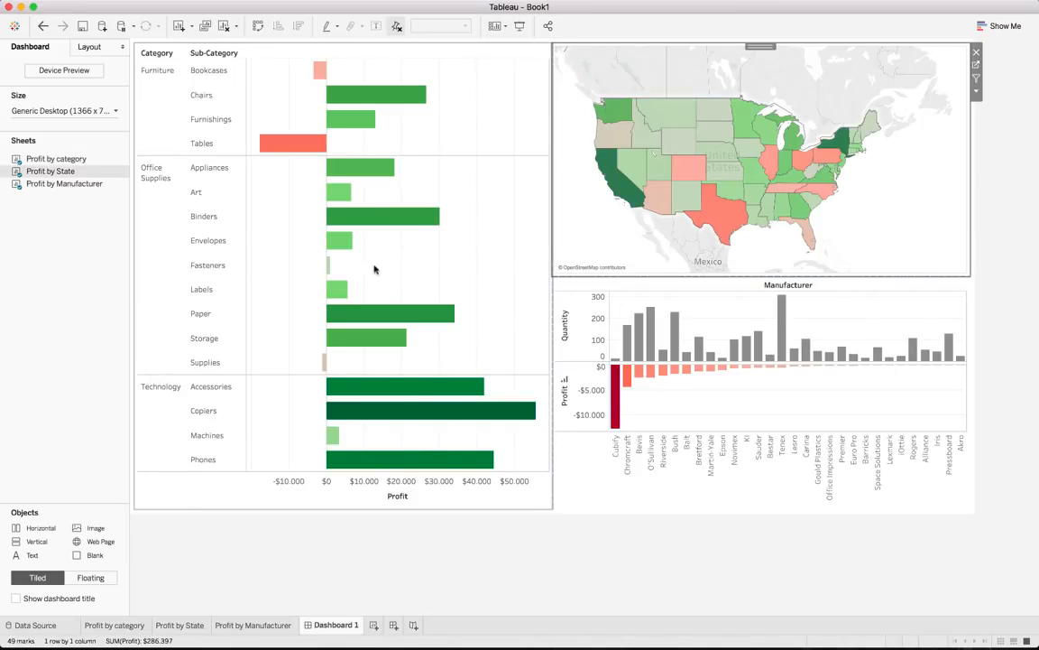
{"action": "left_click", "coordinate": [379, 219]}
{"action": "left_click", "coordinate": [413, 216]}
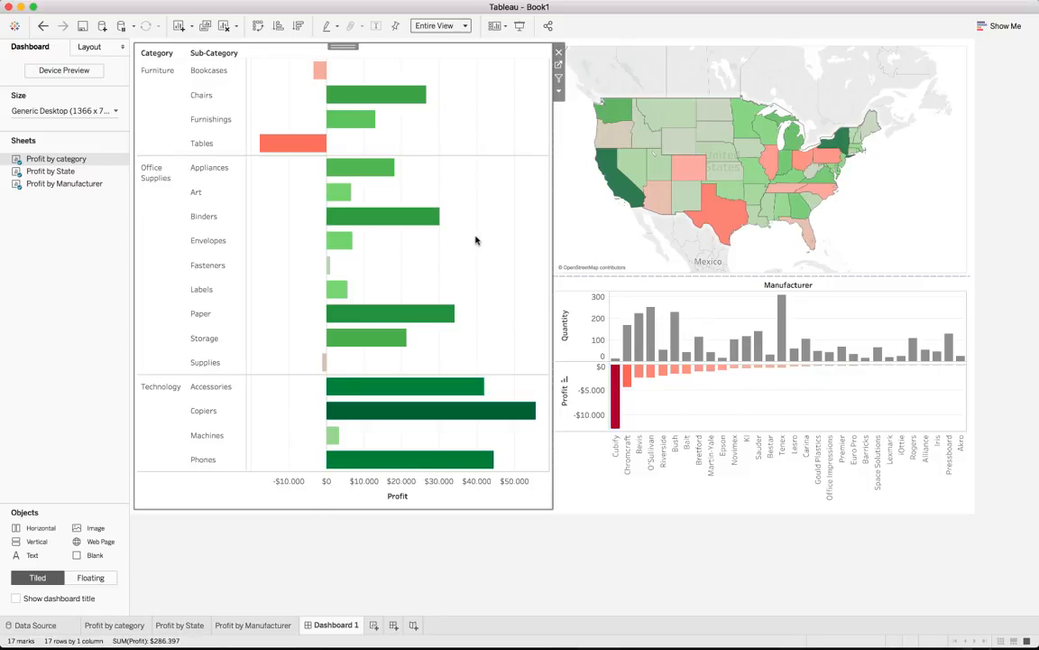
{"action": "left_click", "coordinate": [559, 81]}
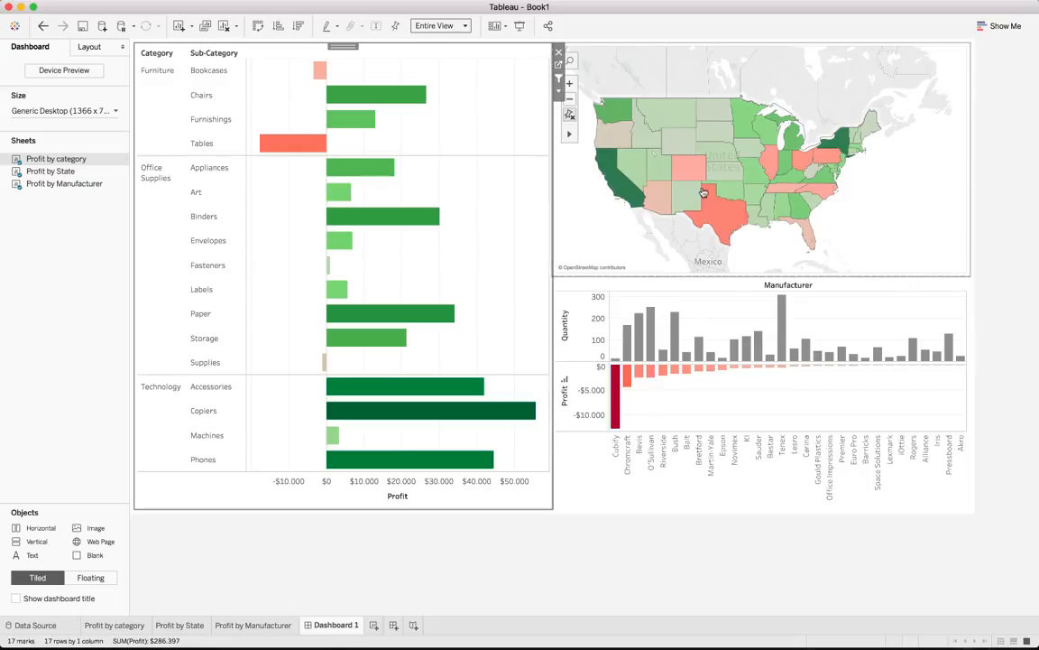
Filter the dashboard by the Tables bar, examine the map and the manufacturer chart, and clear the selection
{"action": "left_click", "coordinate": [272, 147]}
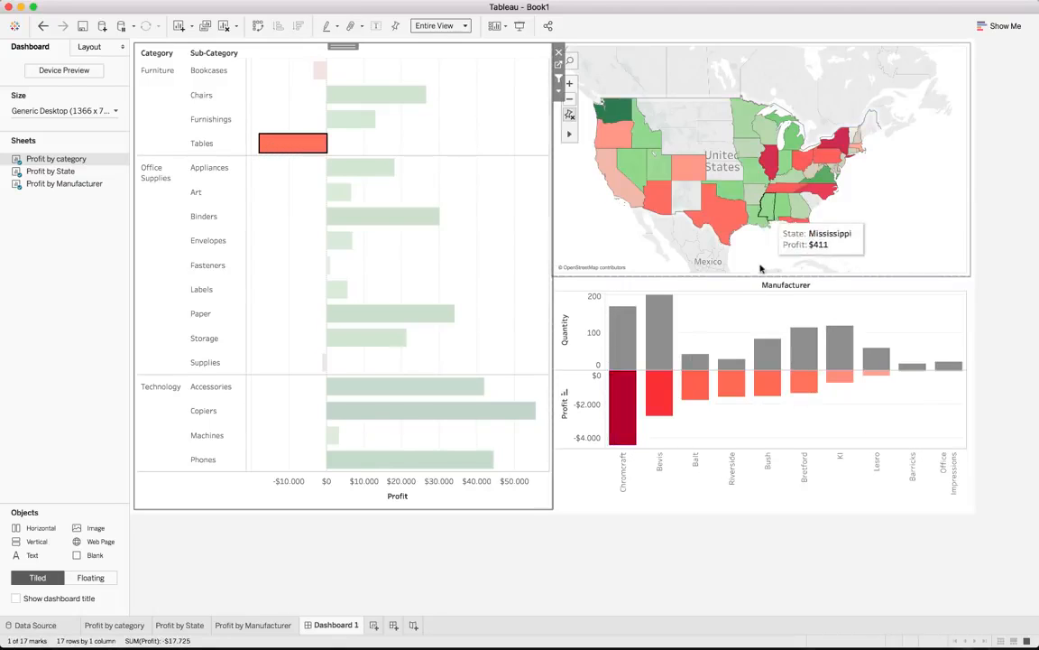
{"action": "mouse_move", "coordinate": [663, 319]}
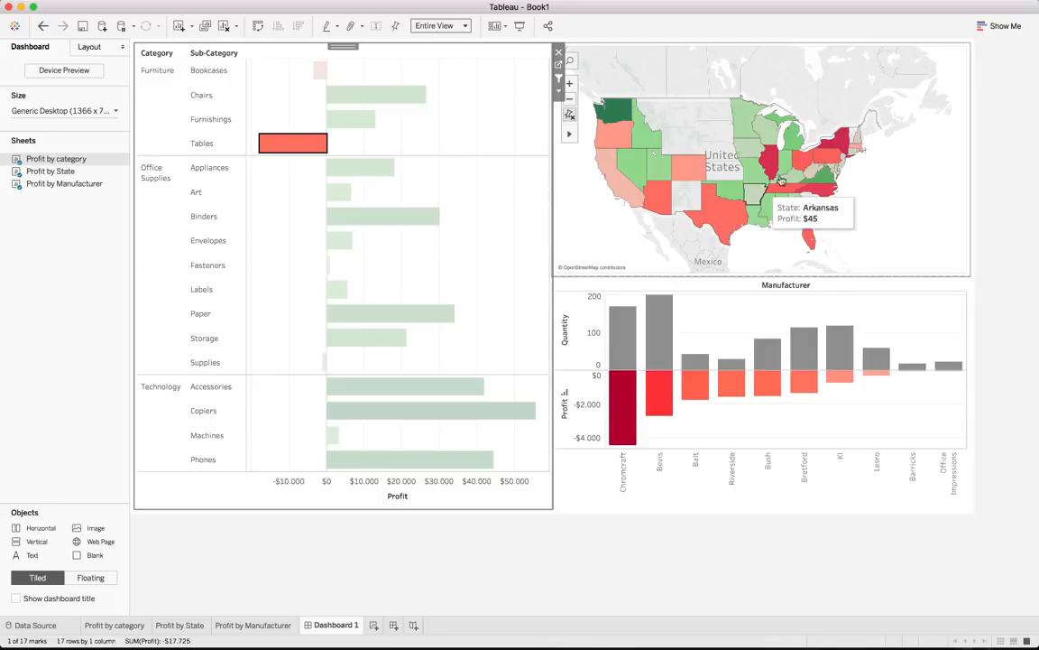
{"action": "mouse_move", "coordinate": [322, 158]}
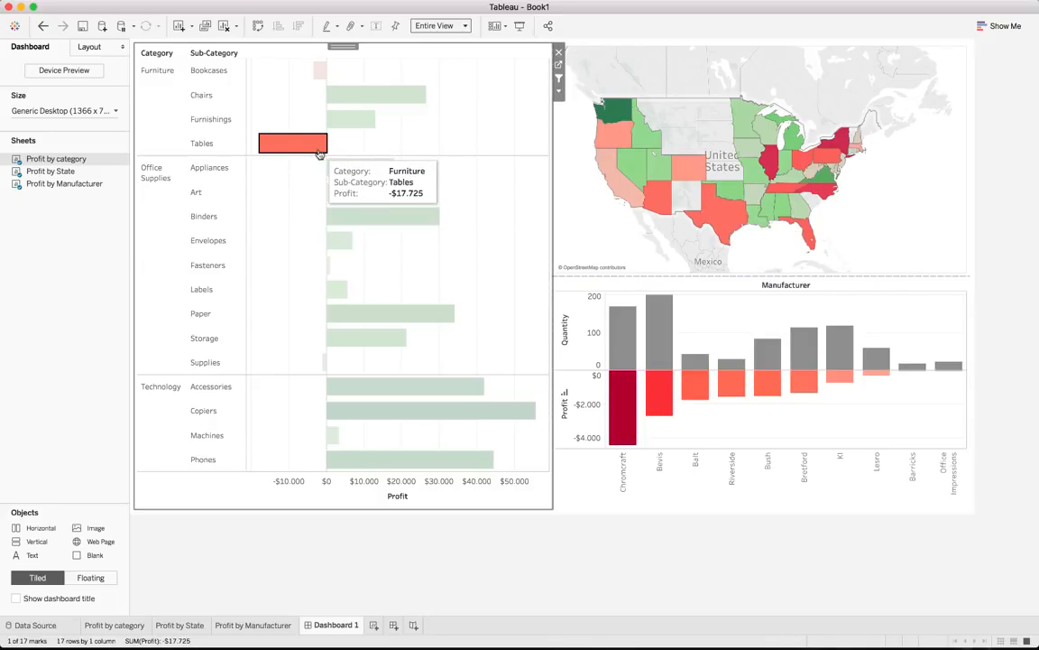
{"action": "left_click", "coordinate": [304, 157]}
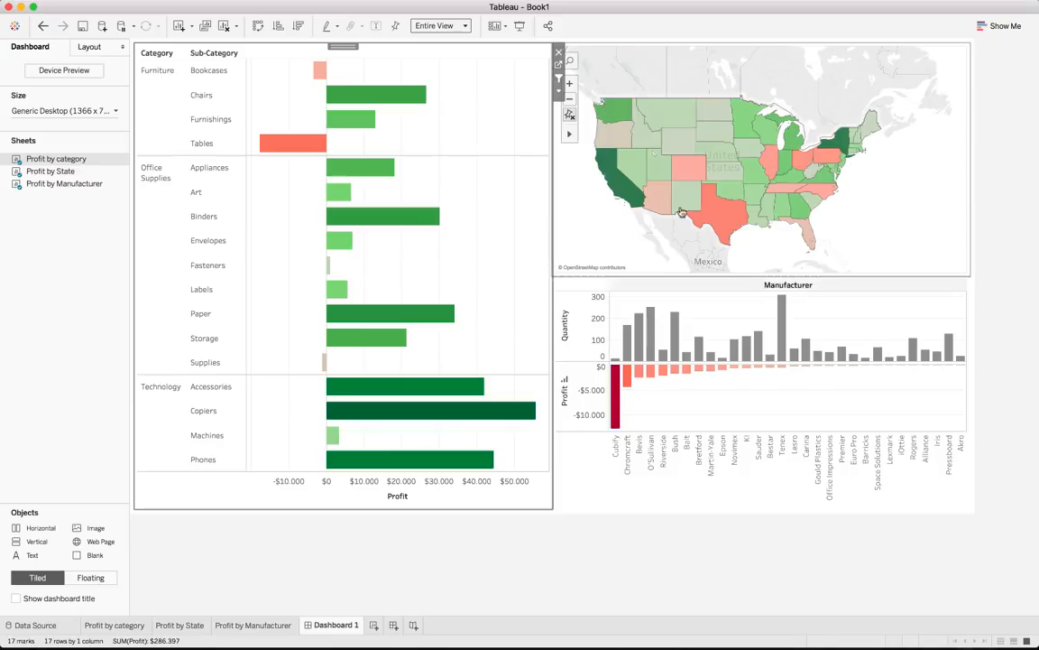
Test selecting Texas on the map and use the Profit by State sheet as a dashboard filter
{"action": "left_click", "coordinate": [713, 217]}
{"action": "left_click", "coordinate": [713, 217]}
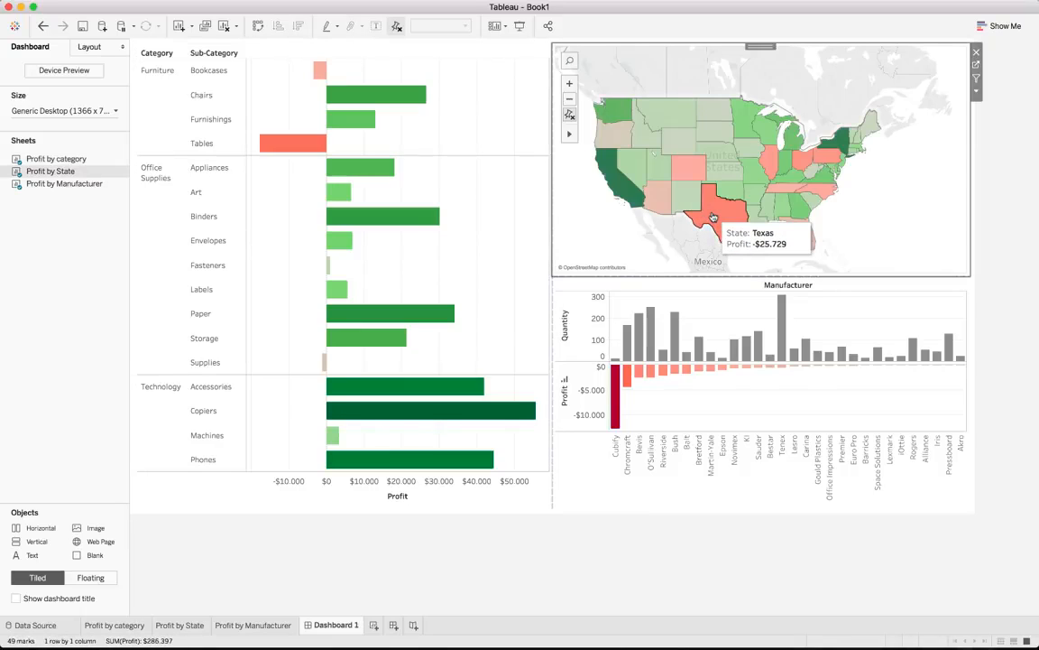
{"action": "left_click", "coordinate": [712, 217]}
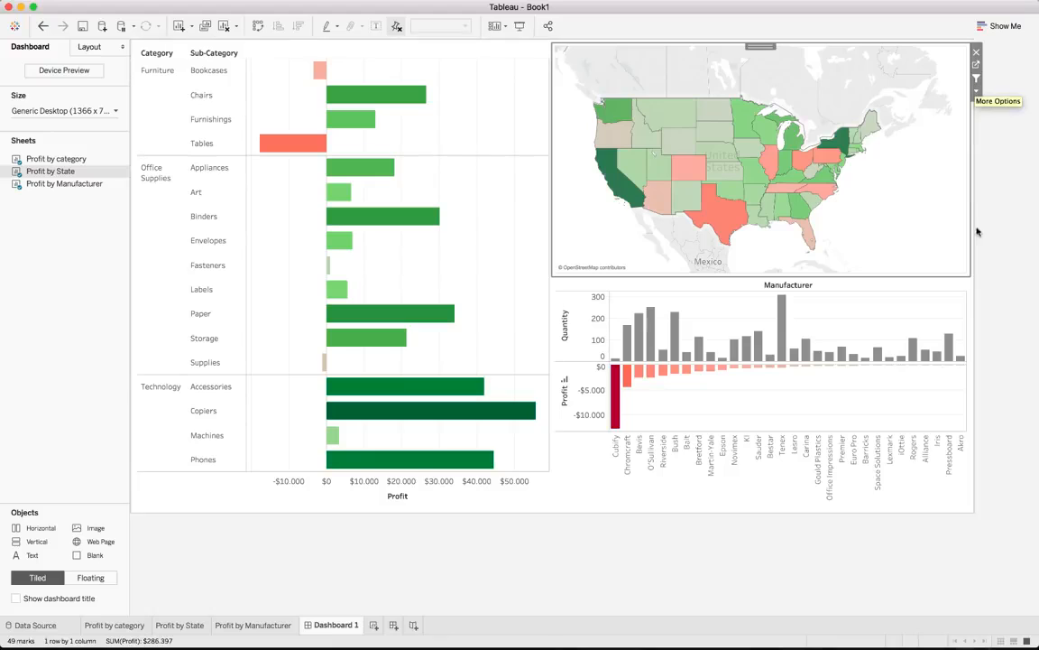
Use the Profit by Manufacturer sheet as a dashboard filter, test it by selecting Cubify, and clear the selection
{"action": "left_click", "coordinate": [946, 301]}
{"action": "left_click", "coordinate": [976, 312]}
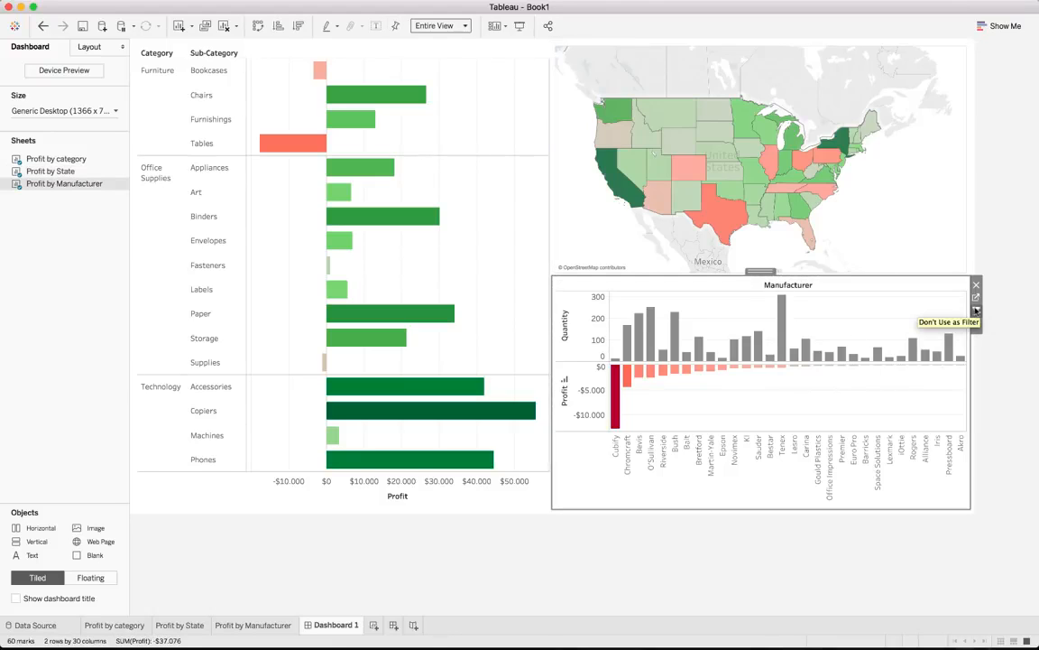
{"action": "left_click", "coordinate": [618, 451]}
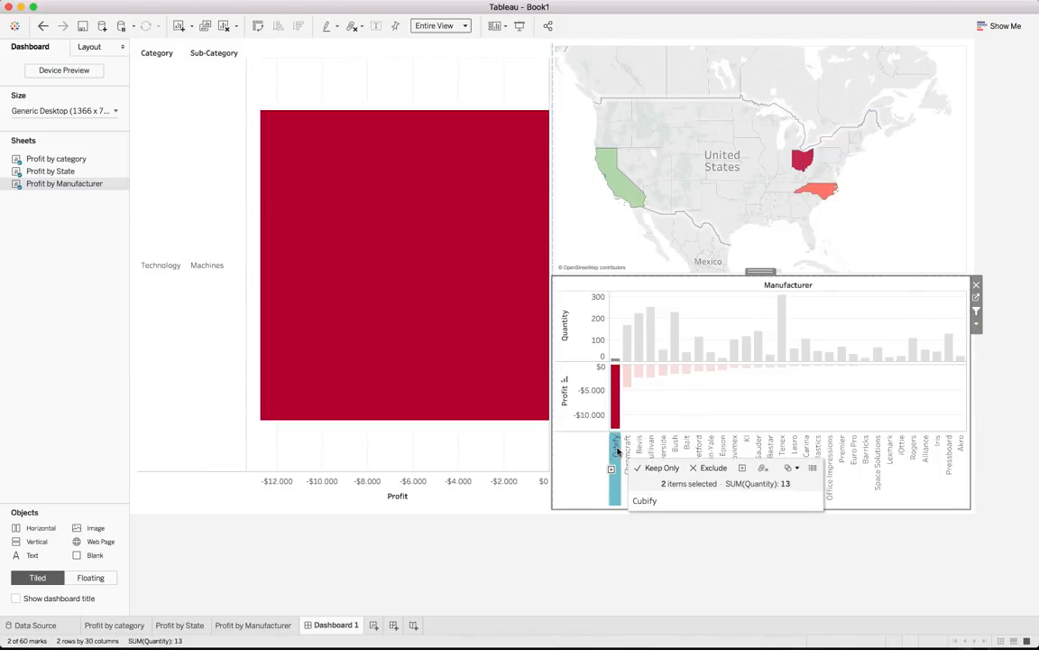
{"action": "left_click", "coordinate": [618, 451]}
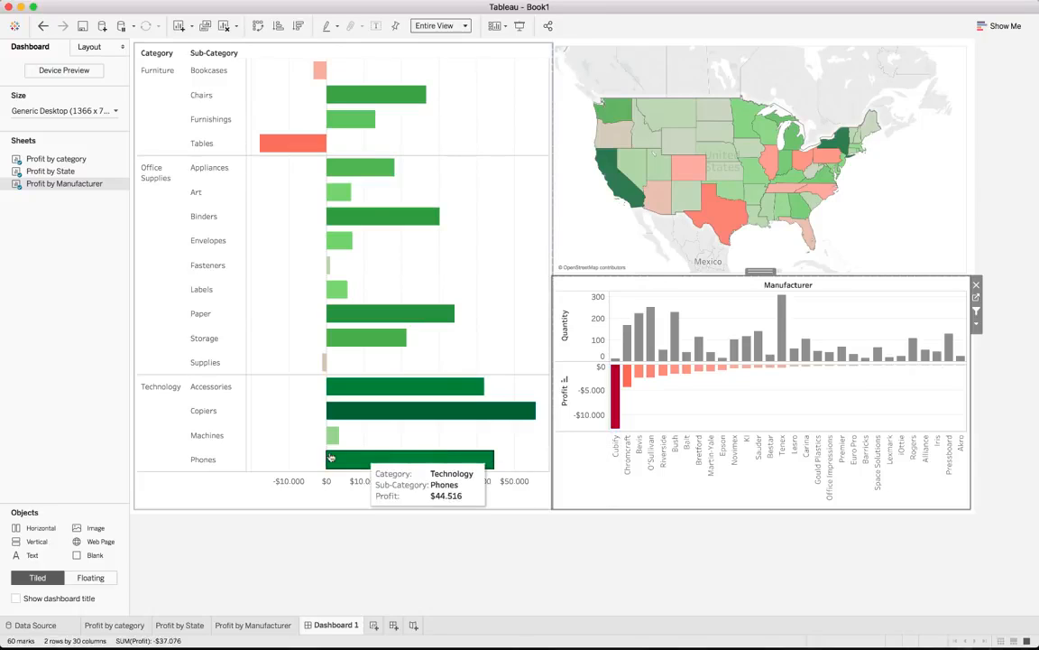
Filter the dashboard by the Tables bar, examine the map and the manufacturer chart, and clear the selection again
{"action": "left_click", "coordinate": [303, 143]}
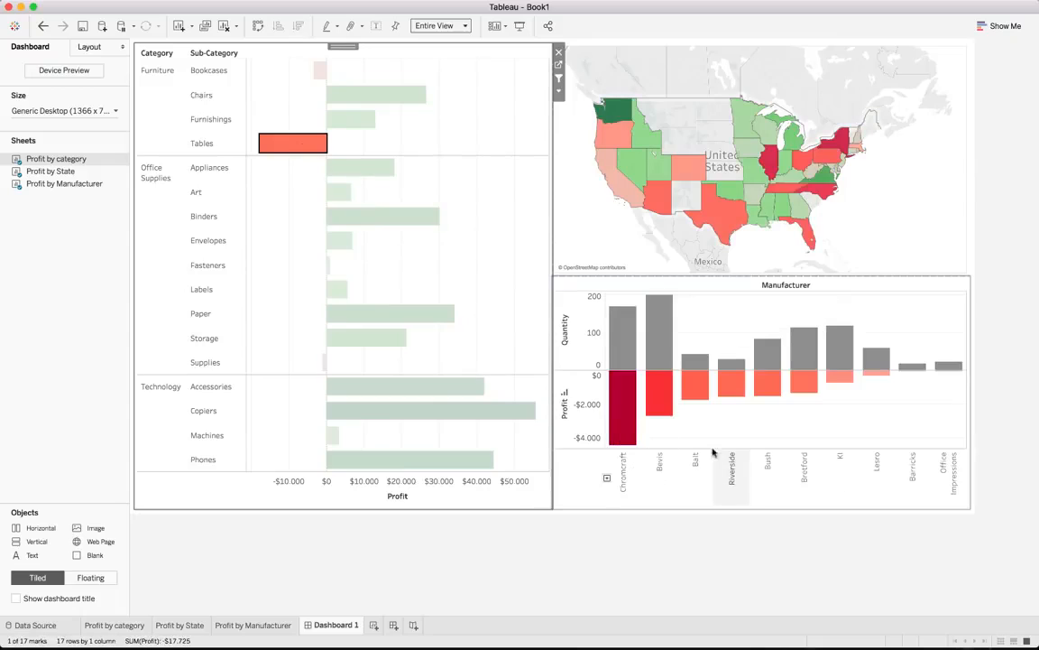
{"action": "mouse_move", "coordinate": [626, 434]}
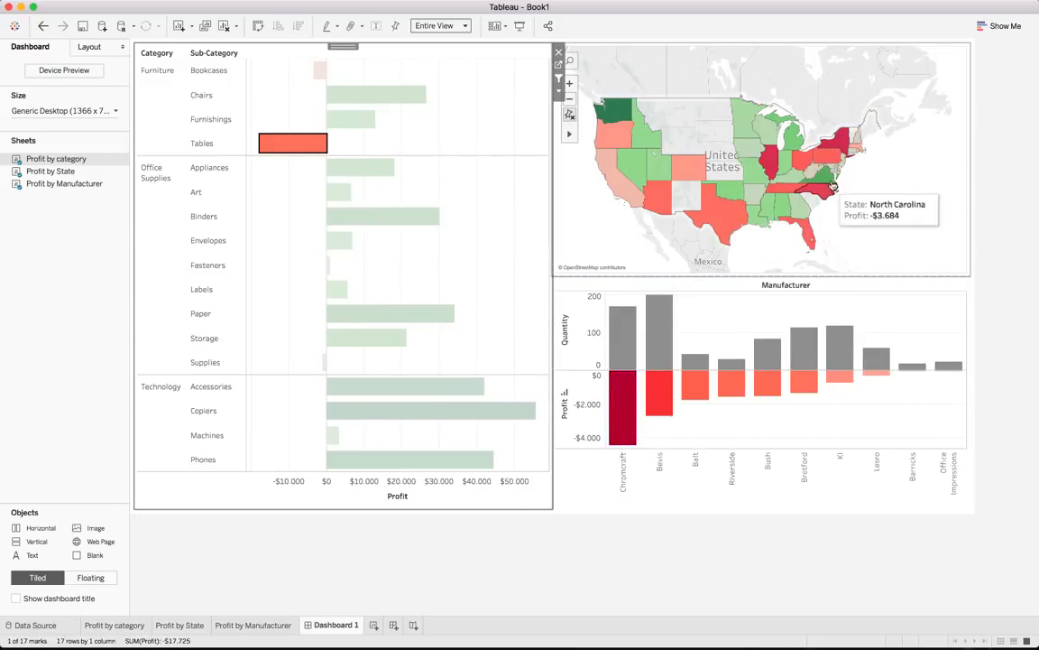
{"action": "mouse_move", "coordinate": [822, 150]}
{"action": "scroll", "coordinate": [736, 189], "scroll_direction": "up", "scroll_amount": 2}
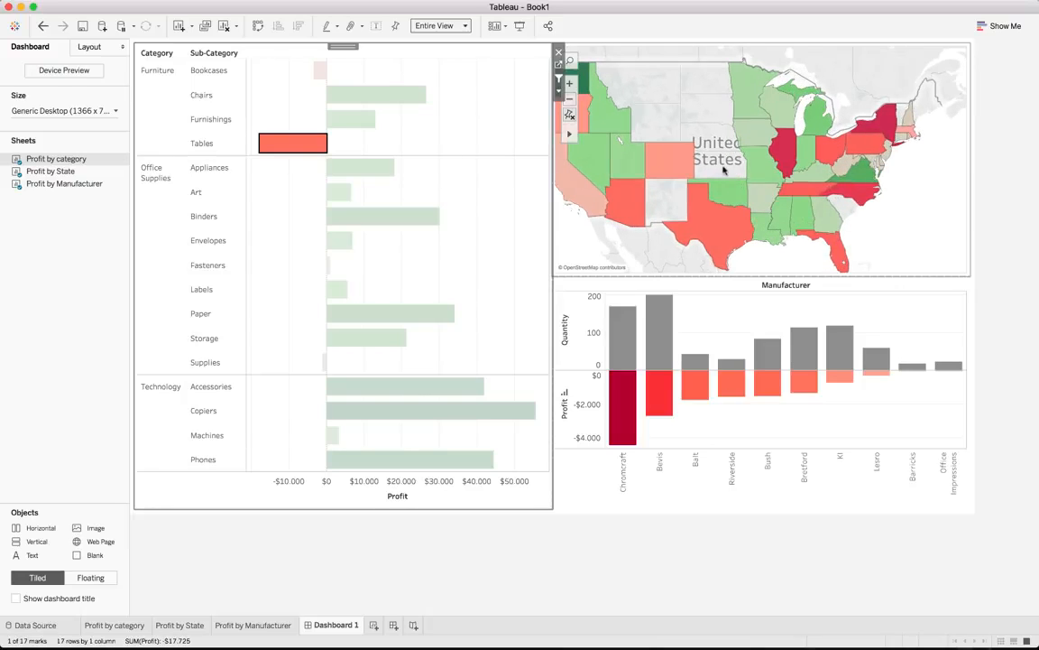
{"action": "left_click", "coordinate": [617, 234]}
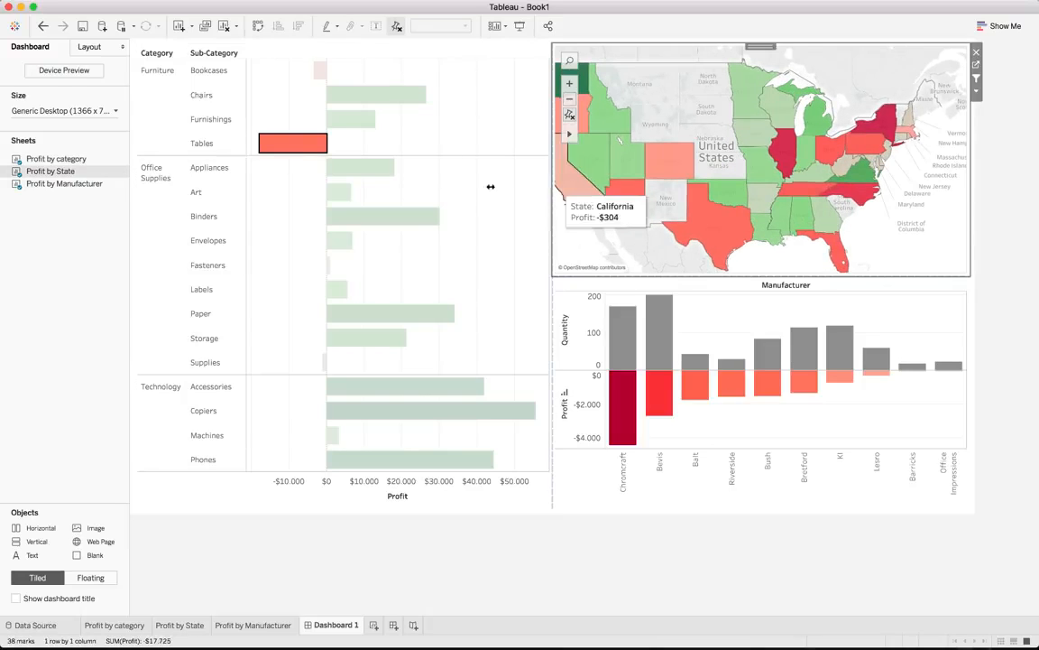
{"action": "left_click", "coordinate": [300, 146]}
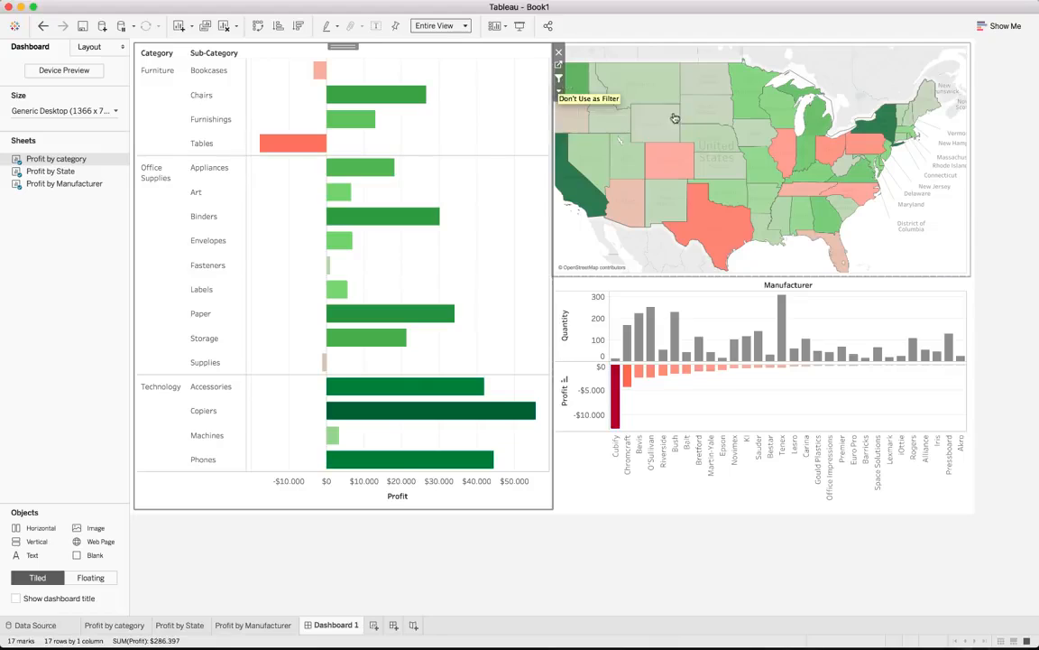
{"action": "left_click", "coordinate": [869, 240]}
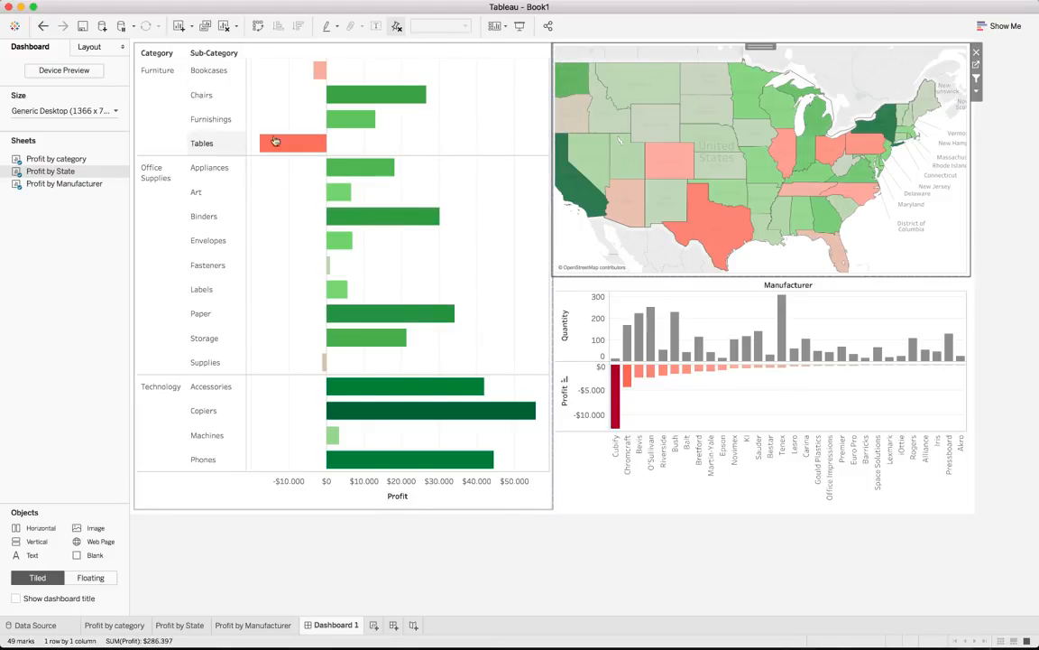
{"action": "mouse_move", "coordinate": [742, 243]}
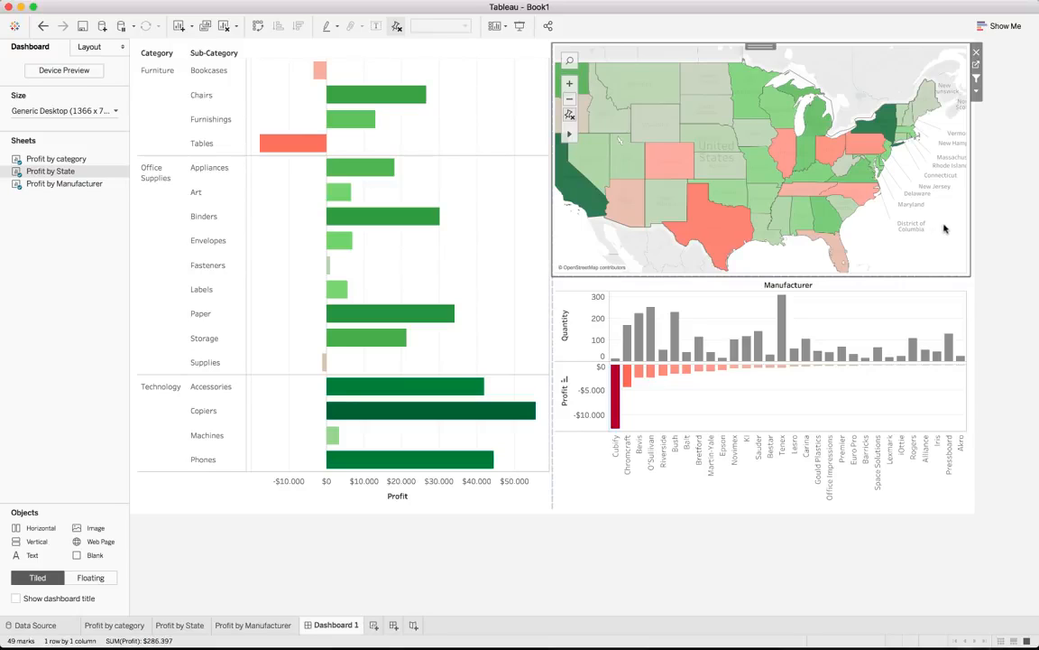
{"action": "left_click", "coordinate": [977, 90]}
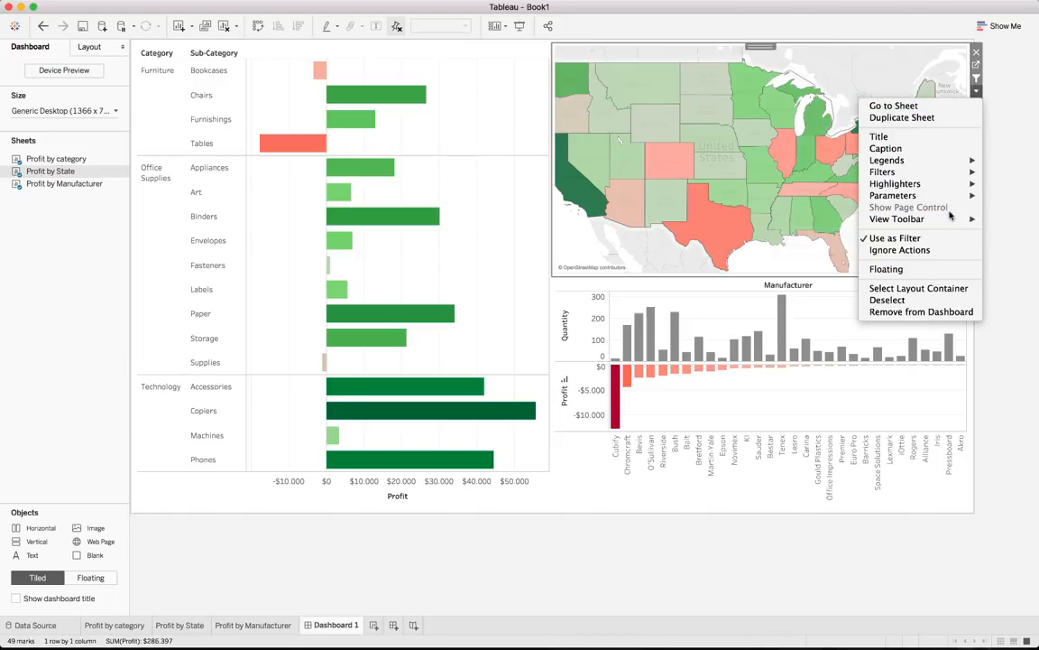
{"action": "mouse_move", "coordinate": [940, 186]}
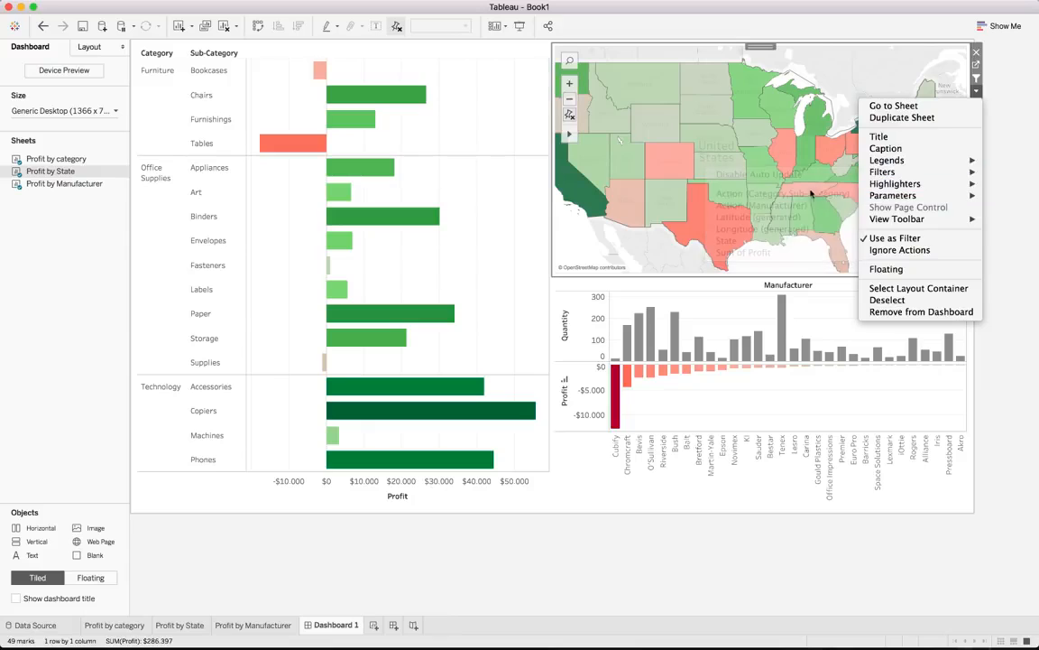
{"action": "mouse_move", "coordinate": [901, 171]}
{"action": "left_click", "coordinate": [459, 58]}
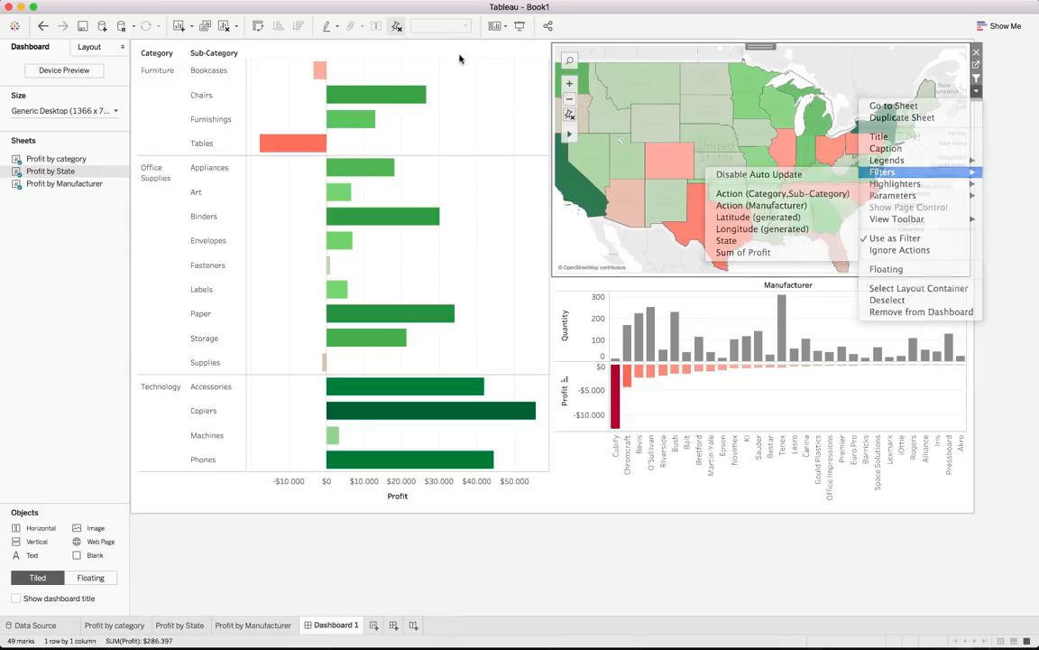
Show the Category and Sub-Category filters of the Profit by category sheet on the dashboard
{"action": "left_click", "coordinate": [541, 47]}
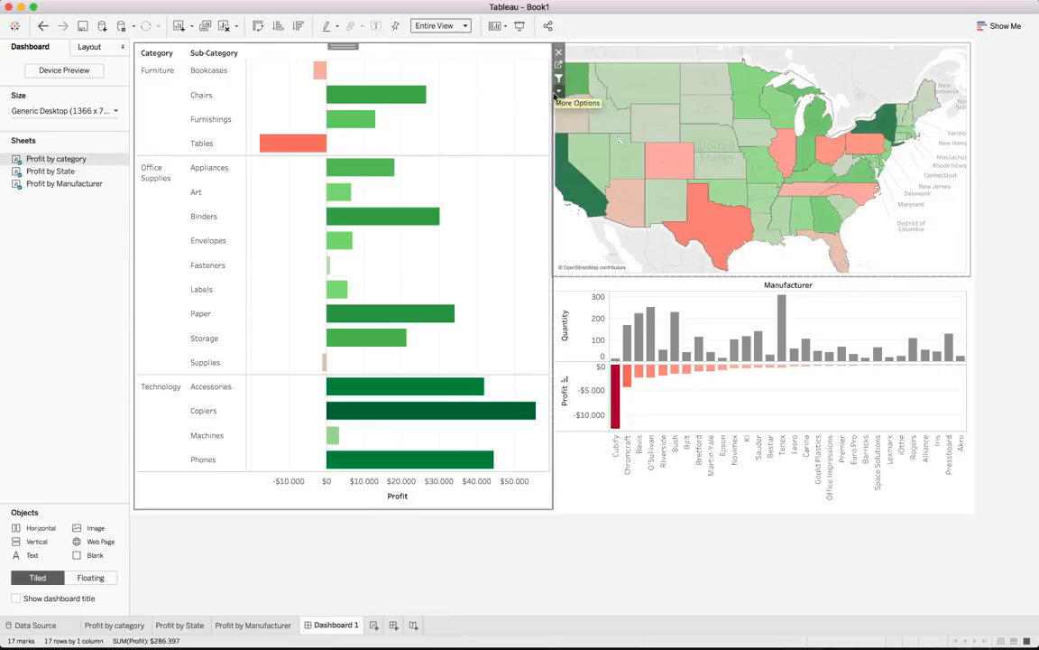
{"action": "left_click", "coordinate": [559, 90]}
{"action": "mouse_move", "coordinate": [541, 184]}
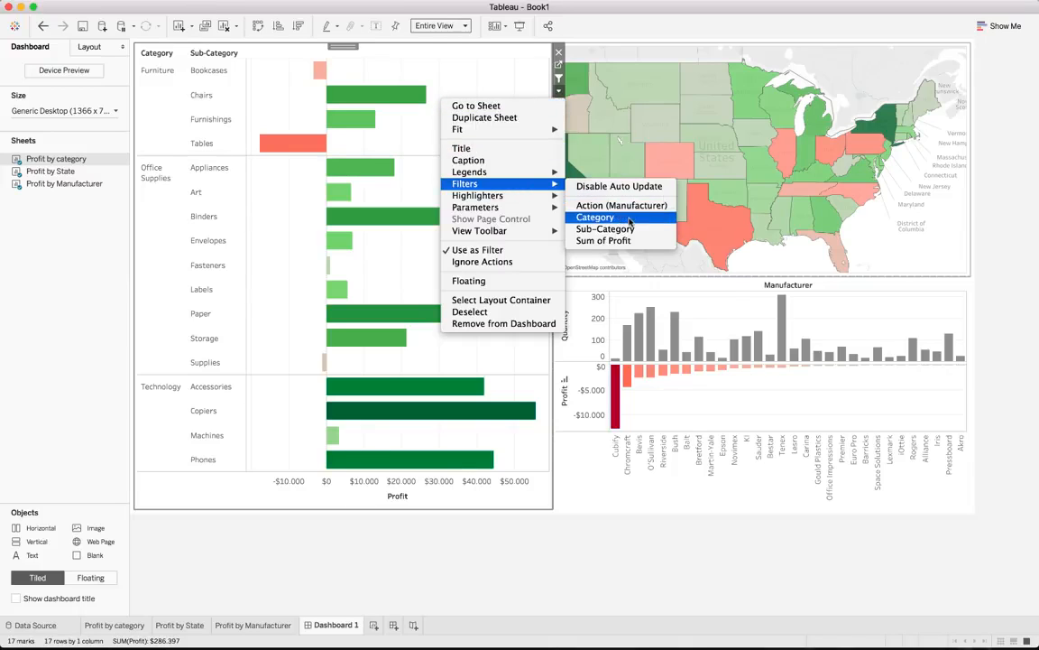
{"action": "left_click", "coordinate": [629, 221]}
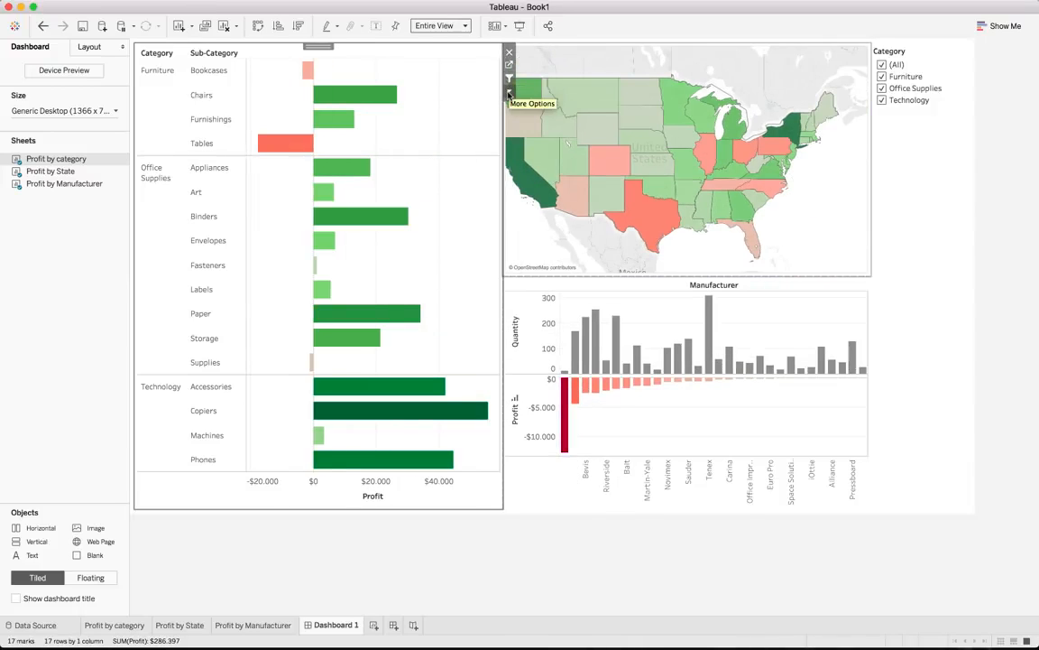
{"action": "left_click", "coordinate": [509, 93]}
{"action": "mouse_move", "coordinate": [508, 186]}
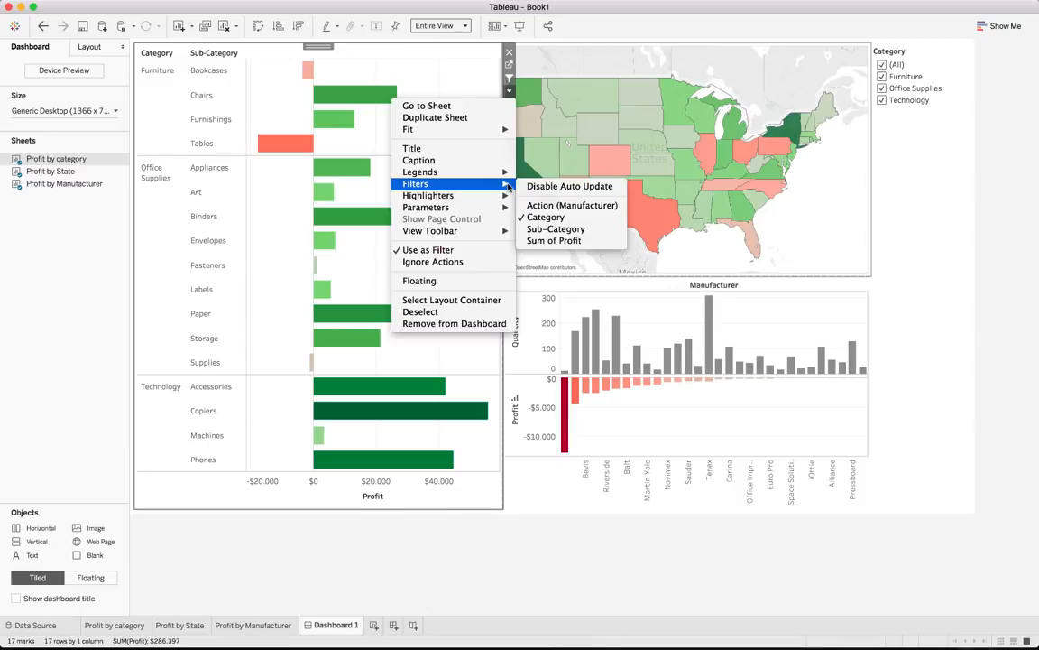
{"action": "left_click", "coordinate": [555, 228]}
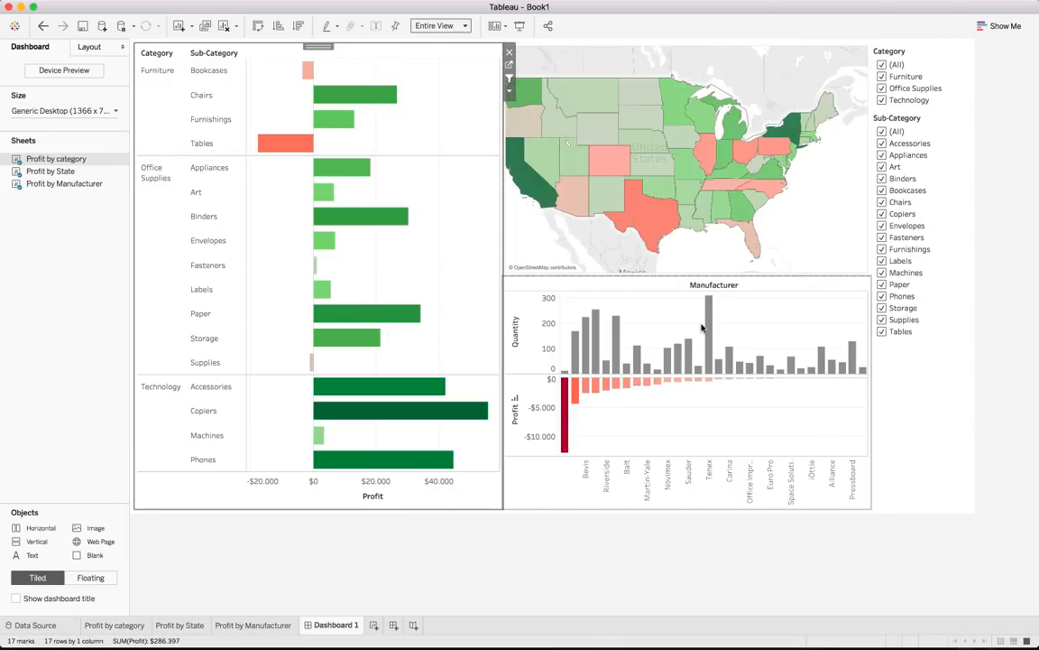
Select the Profit by State map and review the filter fields it offers for the dashboard
{"action": "left_click", "coordinate": [850, 191]}
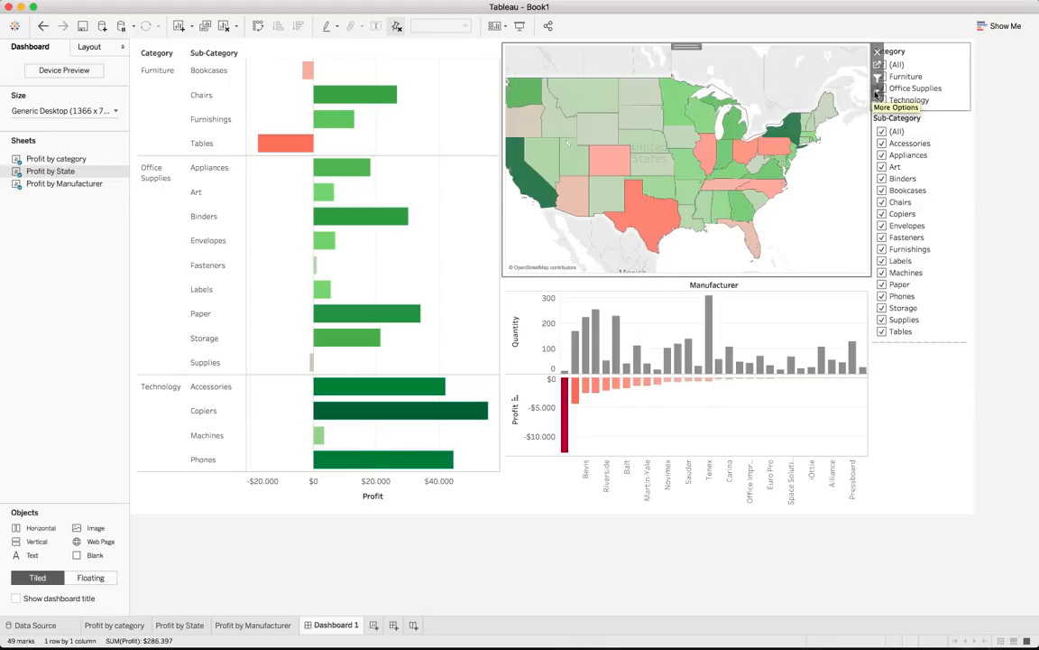
{"action": "left_click", "coordinate": [876, 93]}
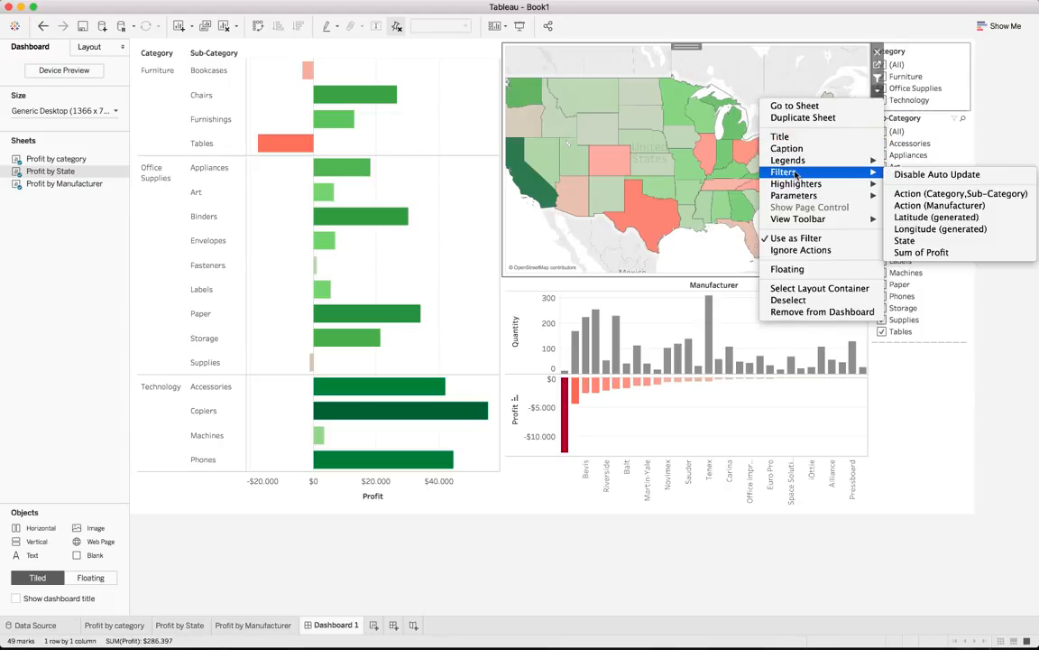
{"action": "mouse_move", "coordinate": [855, 172]}
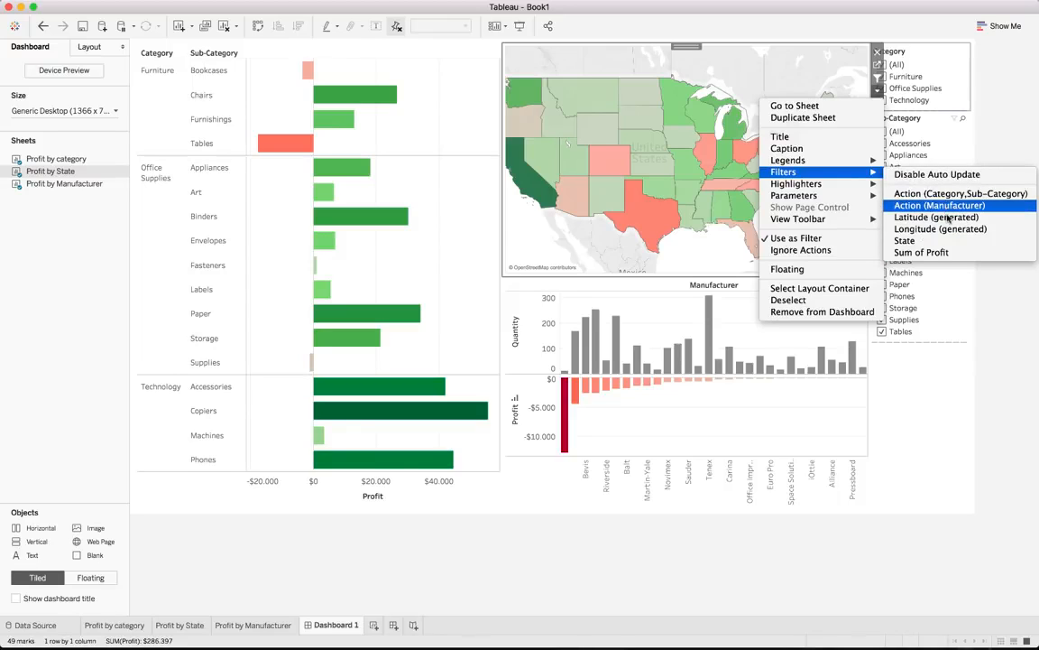
{"action": "left_click", "coordinate": [991, 325]}
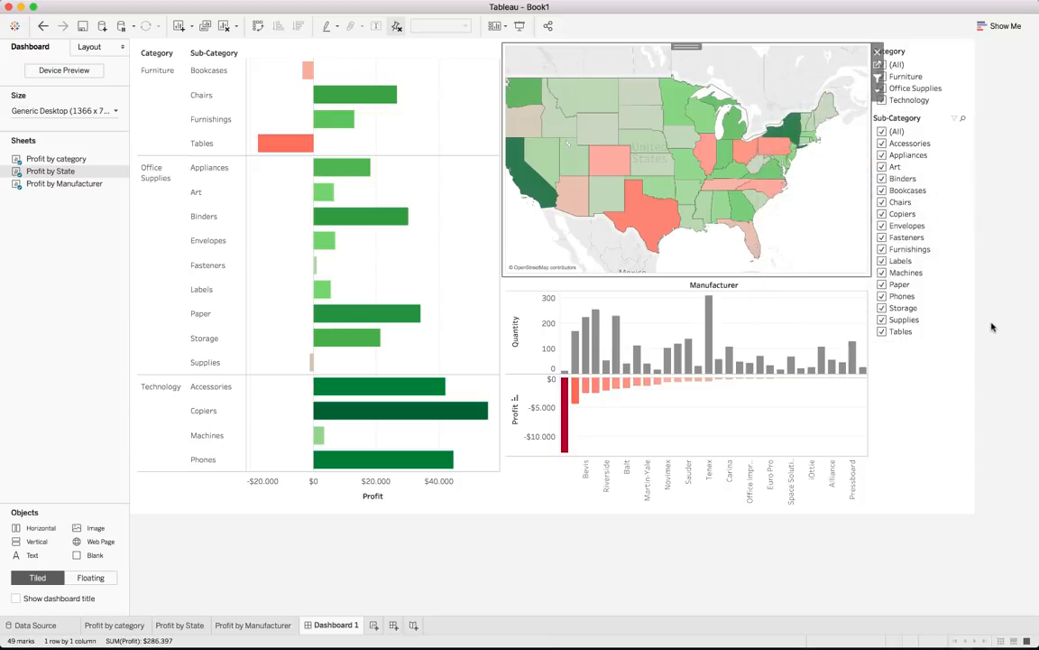
Open the Profit by State sheet from the dashboard and add a Region filter that uses all values
{"action": "left_click", "coordinate": [880, 78]}
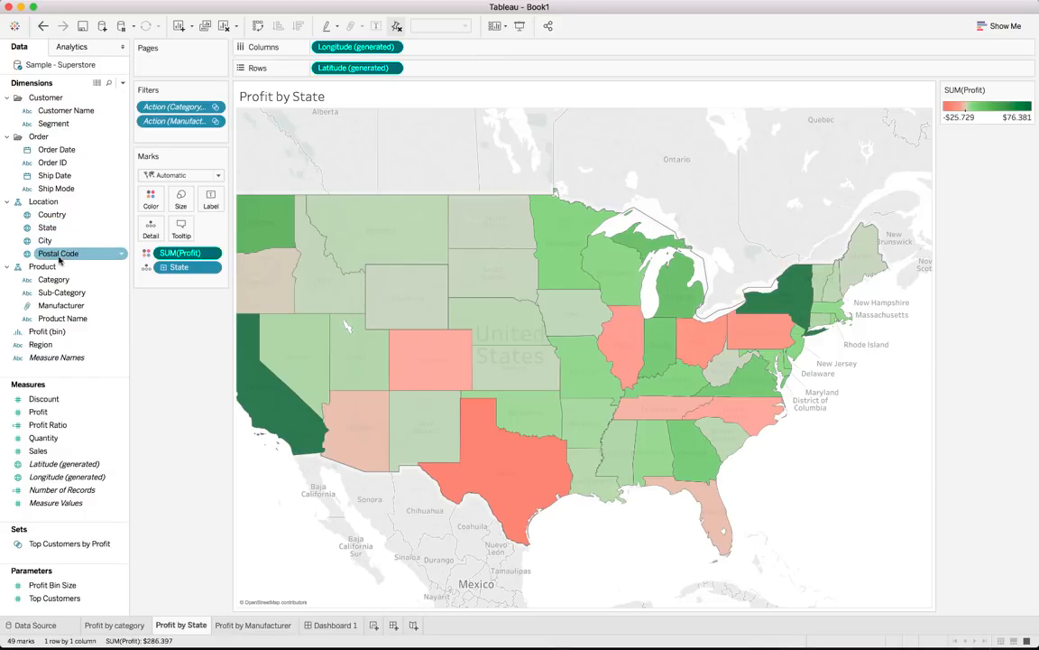
{"action": "left_click", "coordinate": [45, 345]}
{"action": "left_click_drag", "start_coordinate": [45, 345], "coordinate": [174, 135]}
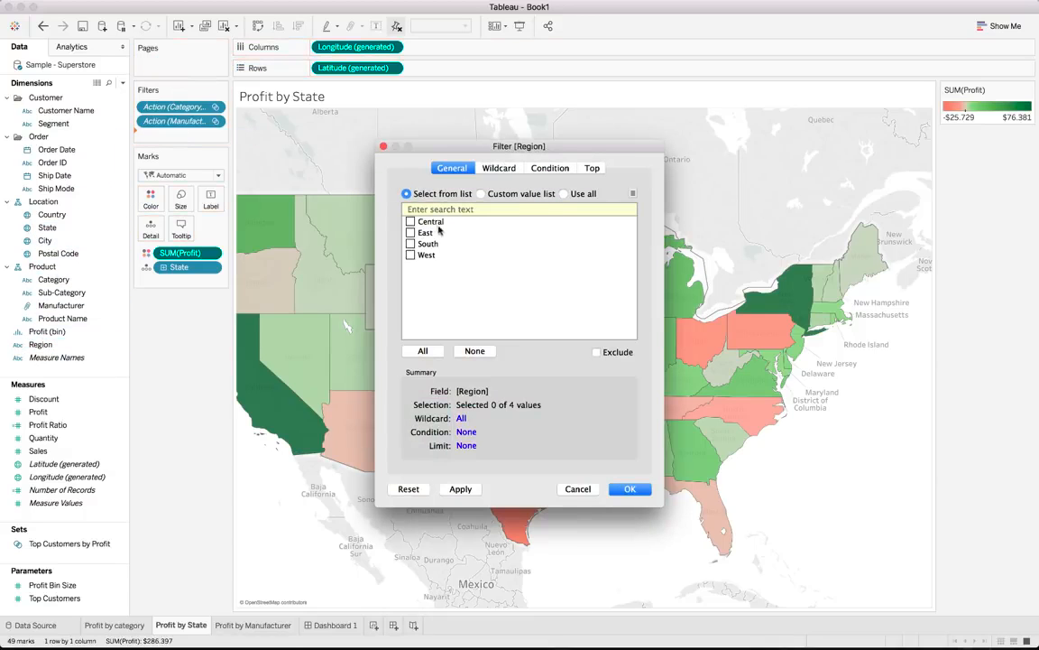
{"action": "left_click", "coordinate": [578, 198]}
{"action": "left_click", "coordinate": [630, 488]}
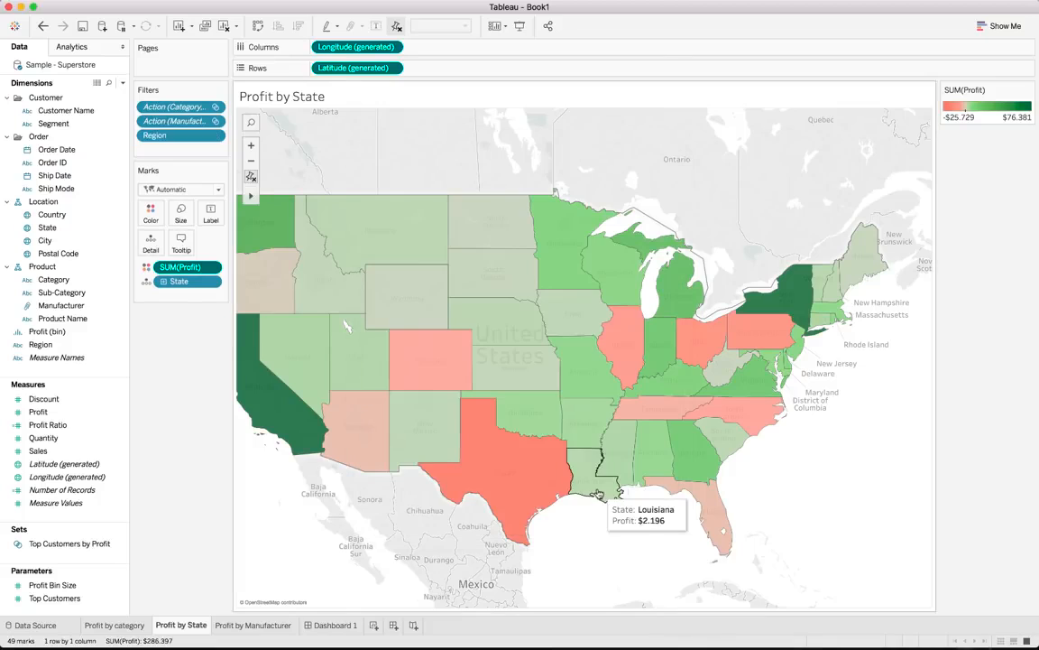
Add an Order Date filter by Years to the Profit by State sheet, using all values
{"action": "left_click", "coordinate": [66, 153]}
{"action": "left_click_drag", "start_coordinate": [66, 153], "coordinate": [163, 152]}
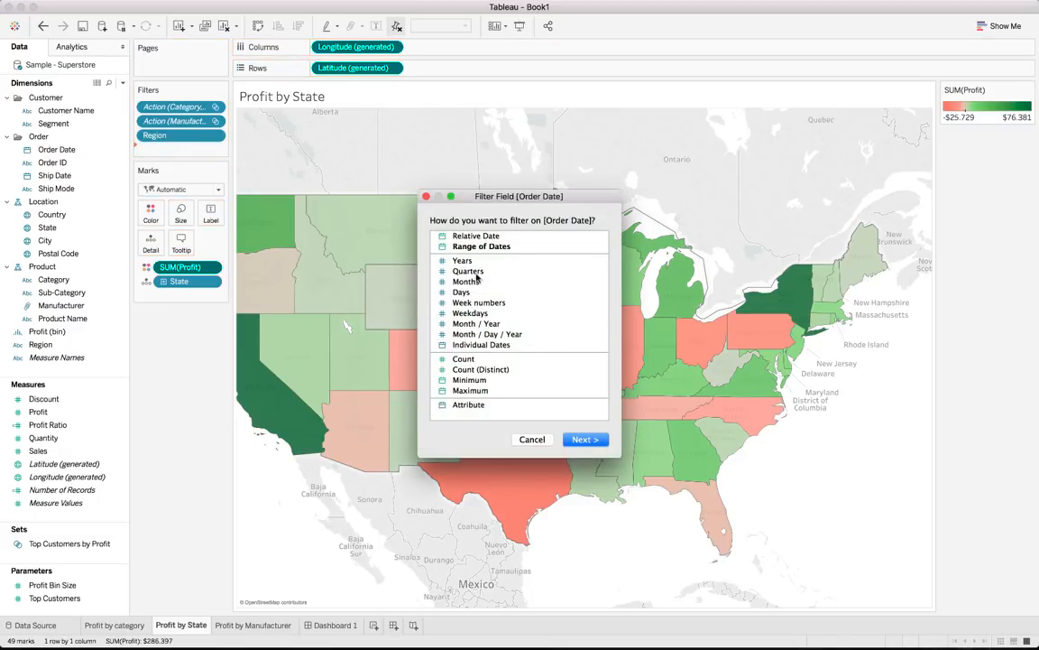
{"action": "left_click", "coordinate": [462, 261]}
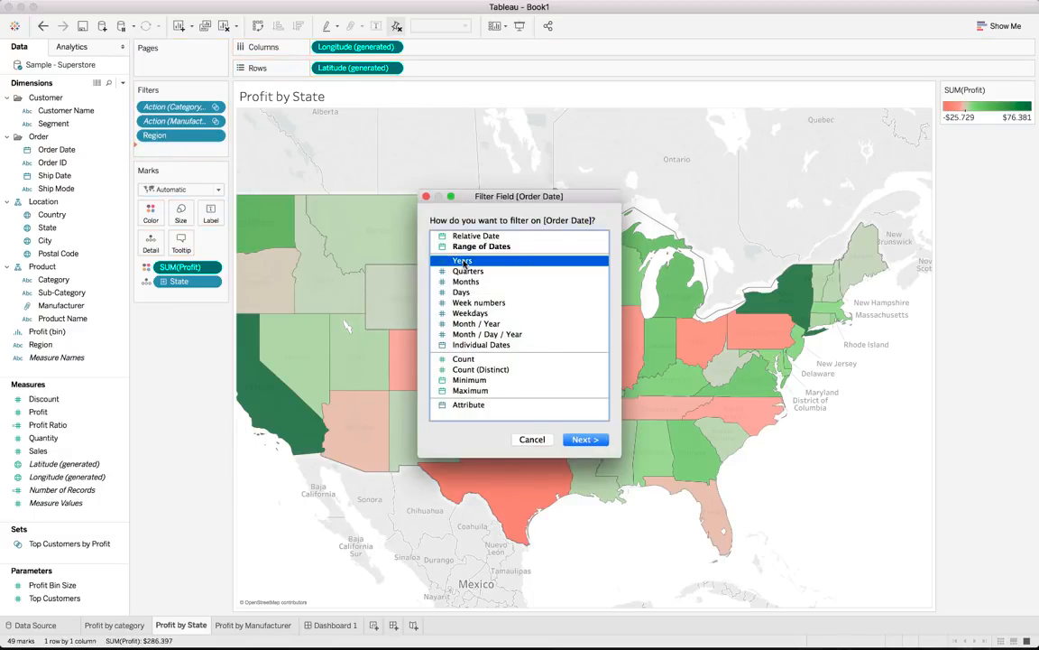
{"action": "left_click", "coordinate": [584, 440]}
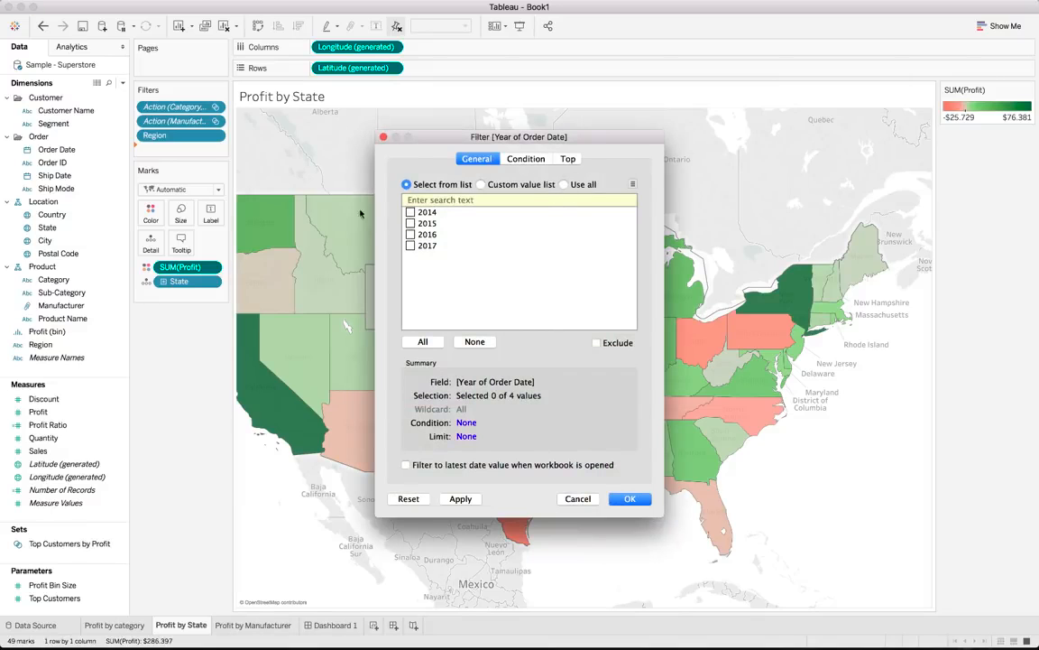
{"action": "left_click", "coordinate": [565, 185]}
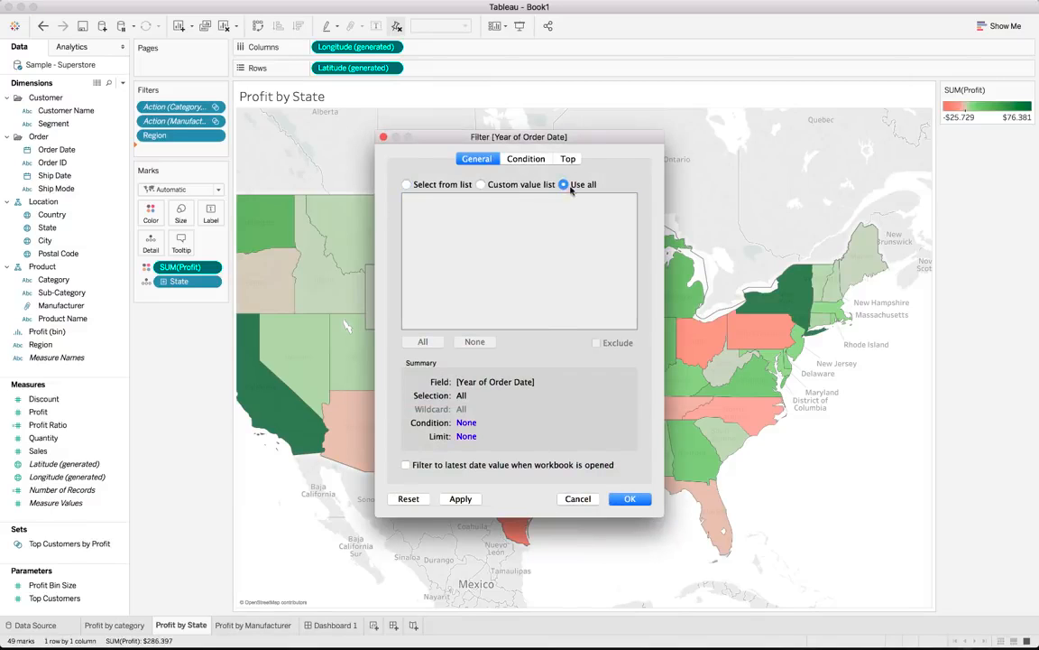
{"action": "left_click", "coordinate": [622, 499]}
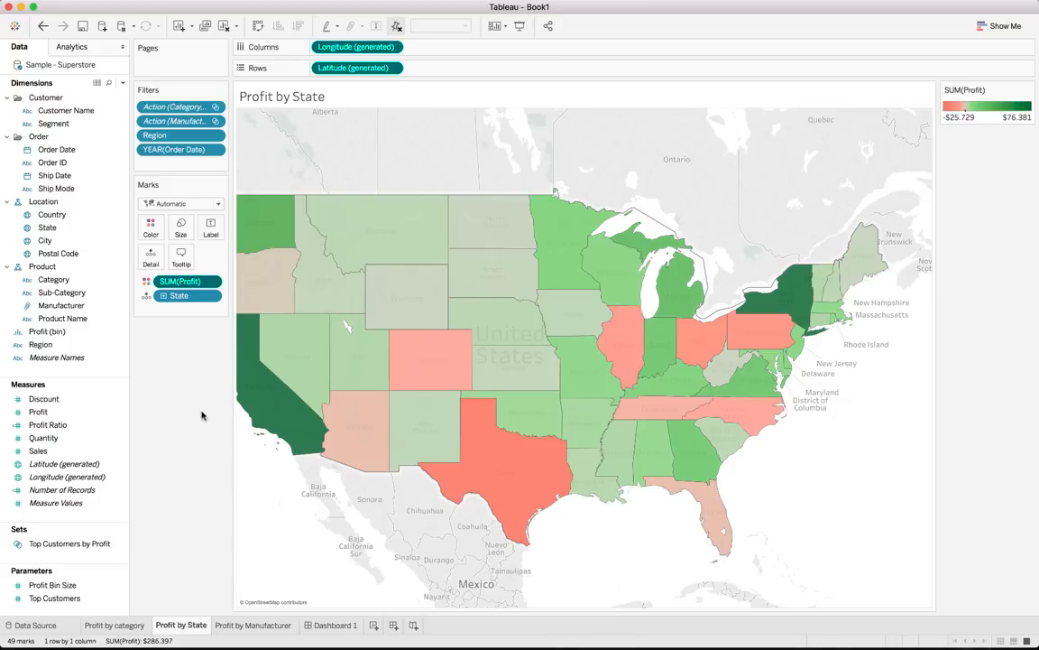
Return to Dashboard 1 and rename it as Profit Dashboard
{"action": "left_click", "coordinate": [325, 625]}
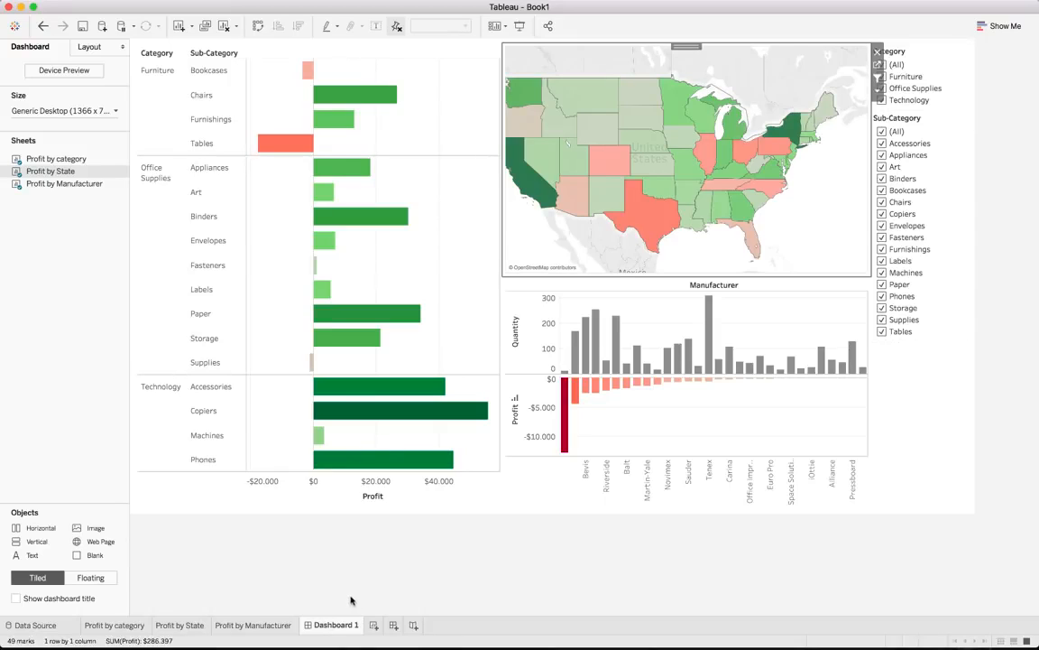
{"action": "double_click", "coordinate": [342, 625]}
{"action": "left_click", "coordinate": [353, 624]}
{"action": "key", "text": "Home"}
{"action": "type", "text": "Profit"}
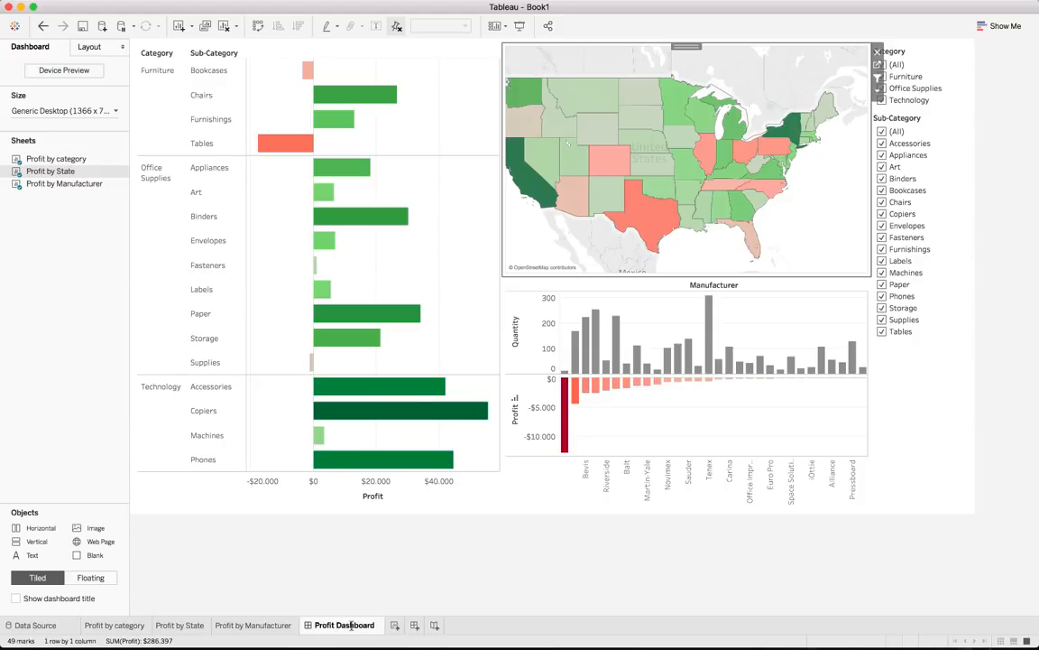
{"action": "key", "text": "Return"}
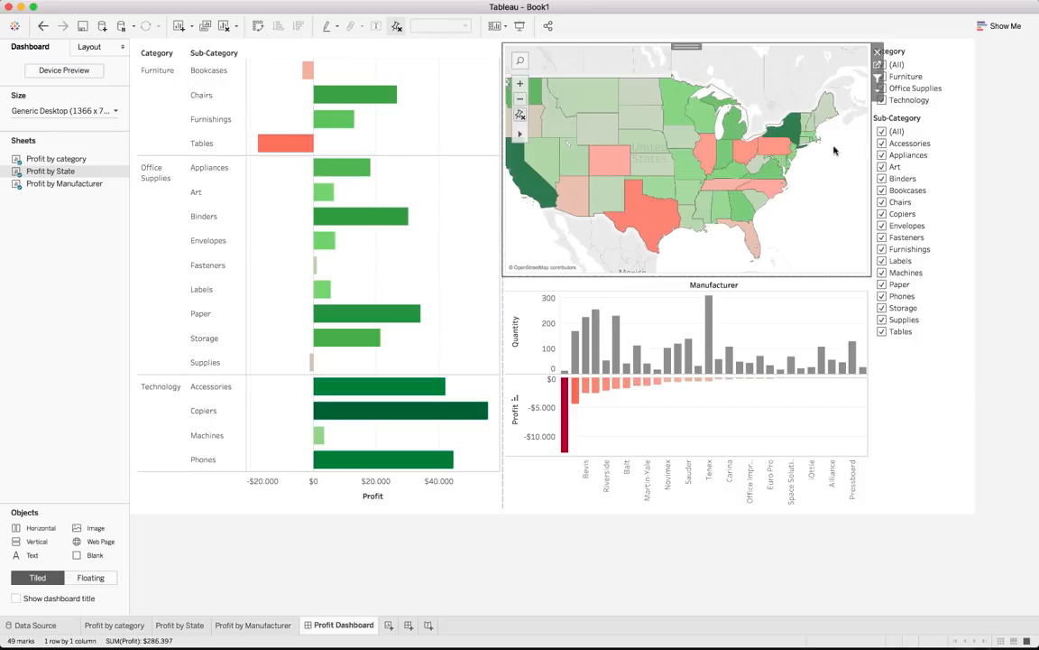
Show the Year of Order Date filter of the Profit by State map on the dashboard
{"action": "left_click", "coordinate": [877, 90]}
{"action": "mouse_move", "coordinate": [812, 171]}
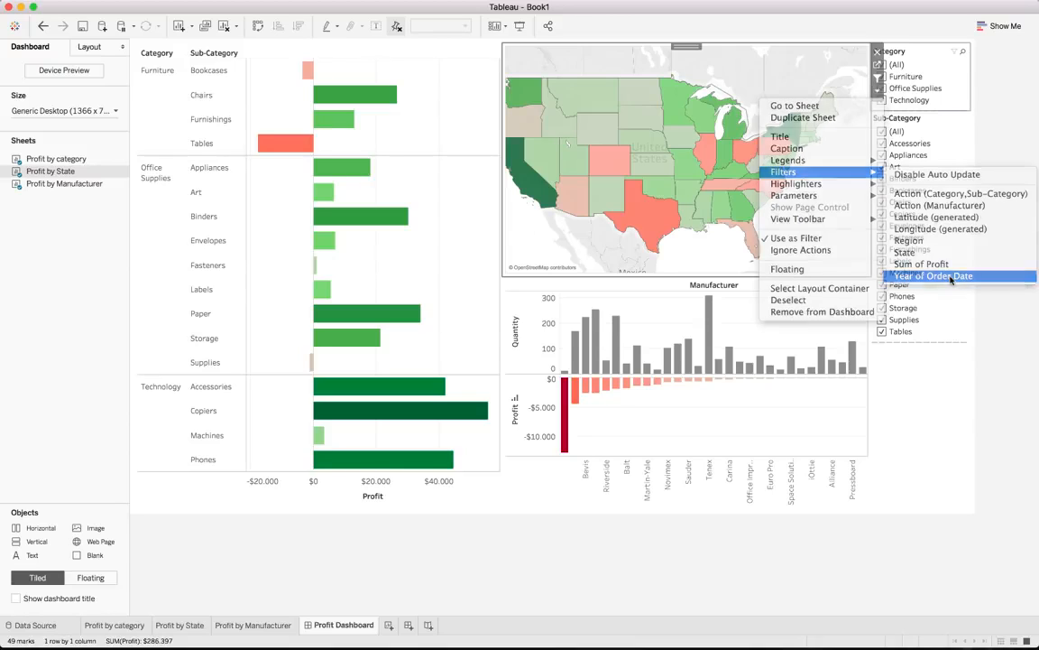
{"action": "left_click", "coordinate": [948, 276]}
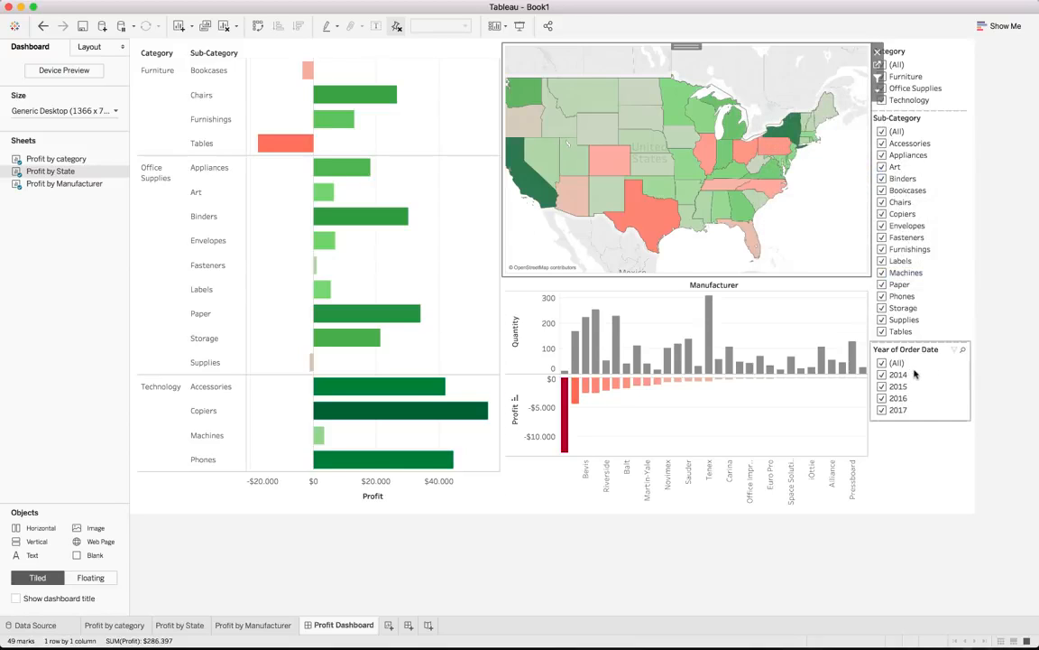
Show the Region filter of the Profit by State map on the dashboard
{"action": "left_click", "coordinate": [877, 90]}
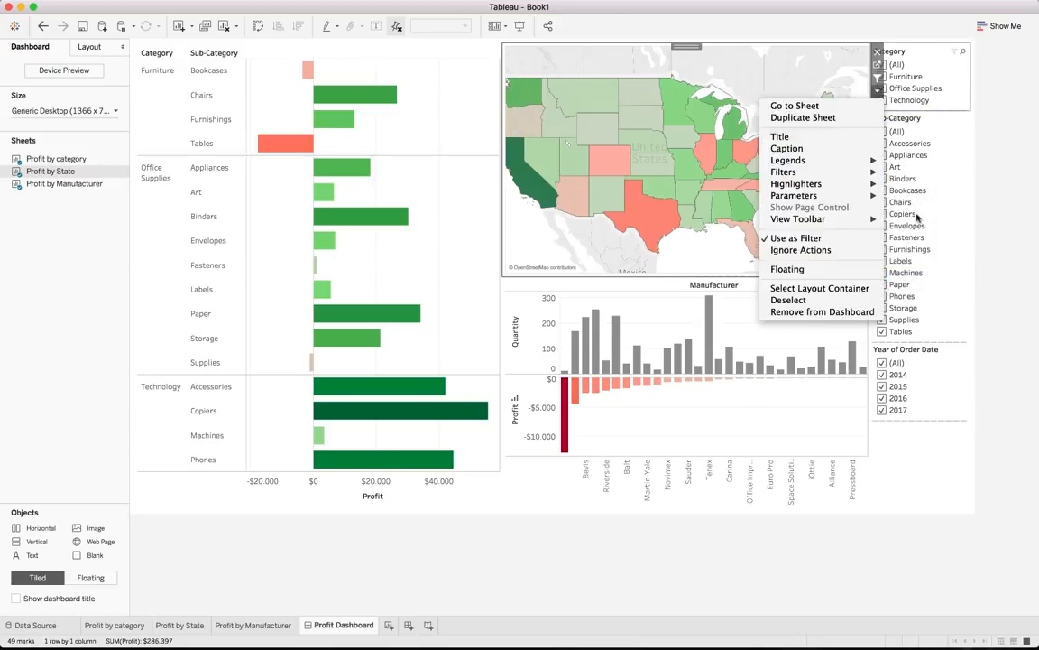
{"action": "mouse_move", "coordinate": [856, 183]}
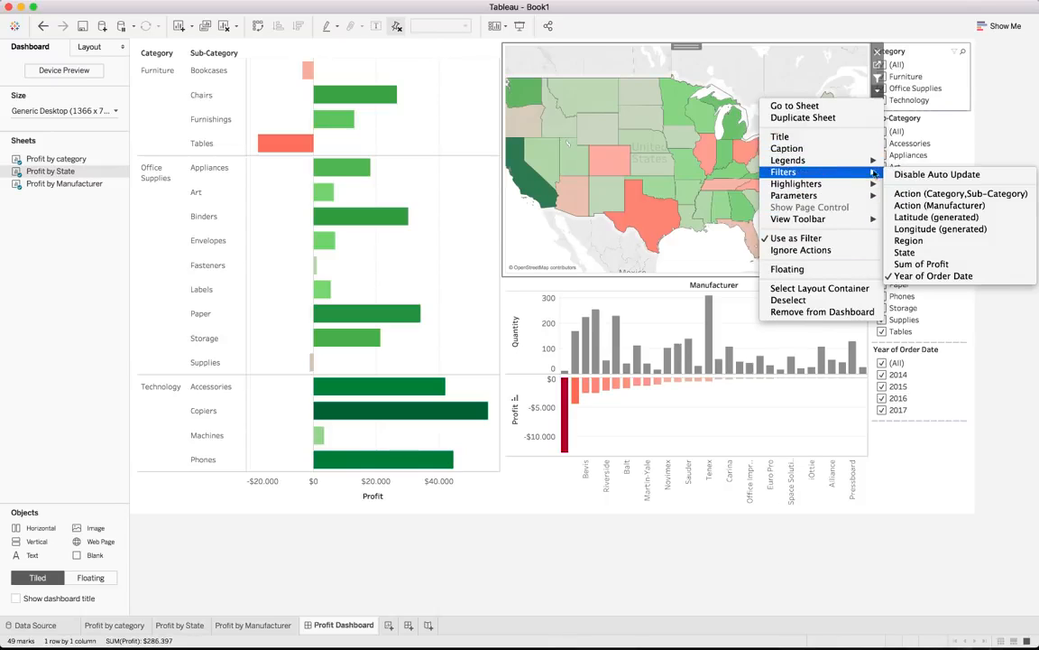
{"action": "left_click", "coordinate": [939, 241]}
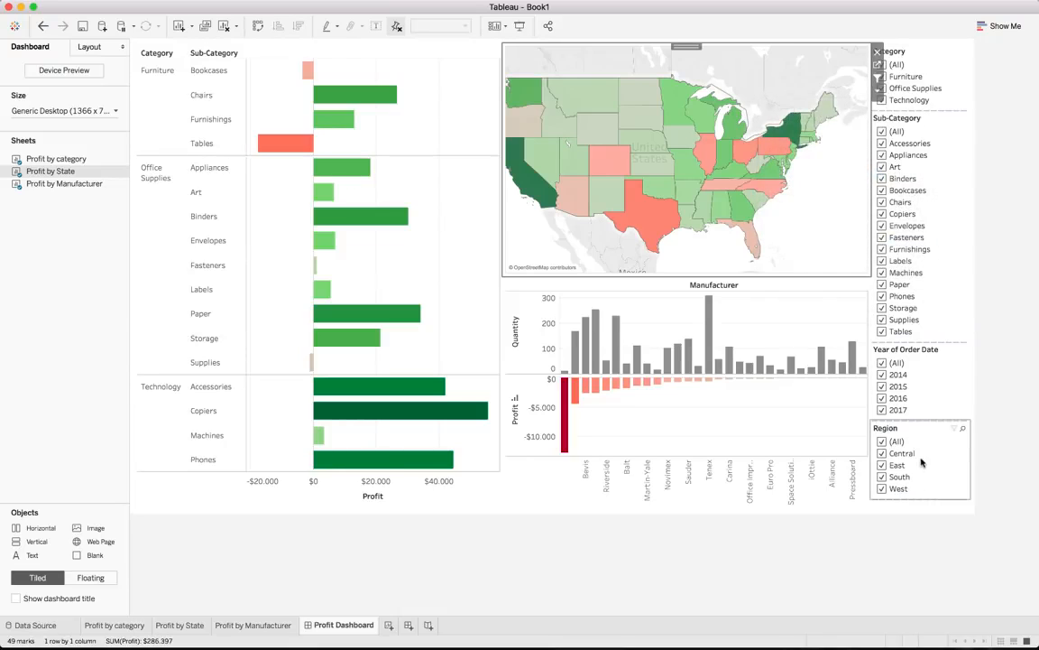
{"action": "left_click", "coordinate": [930, 350]}
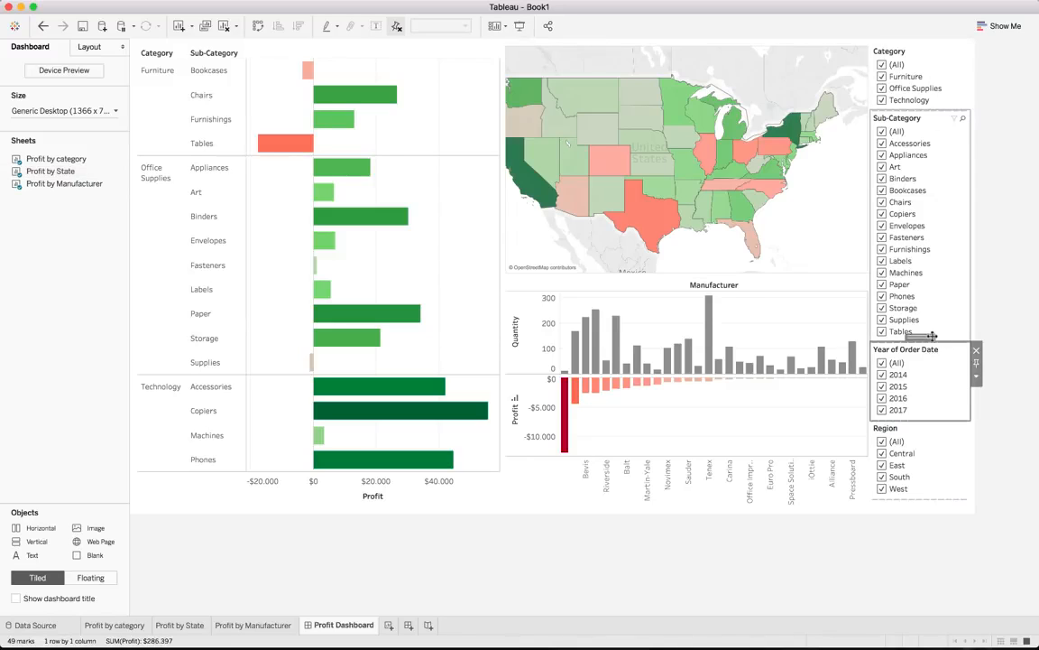
{"action": "left_click_drag", "start_coordinate": [931, 309], "coordinate": [932, 60]}
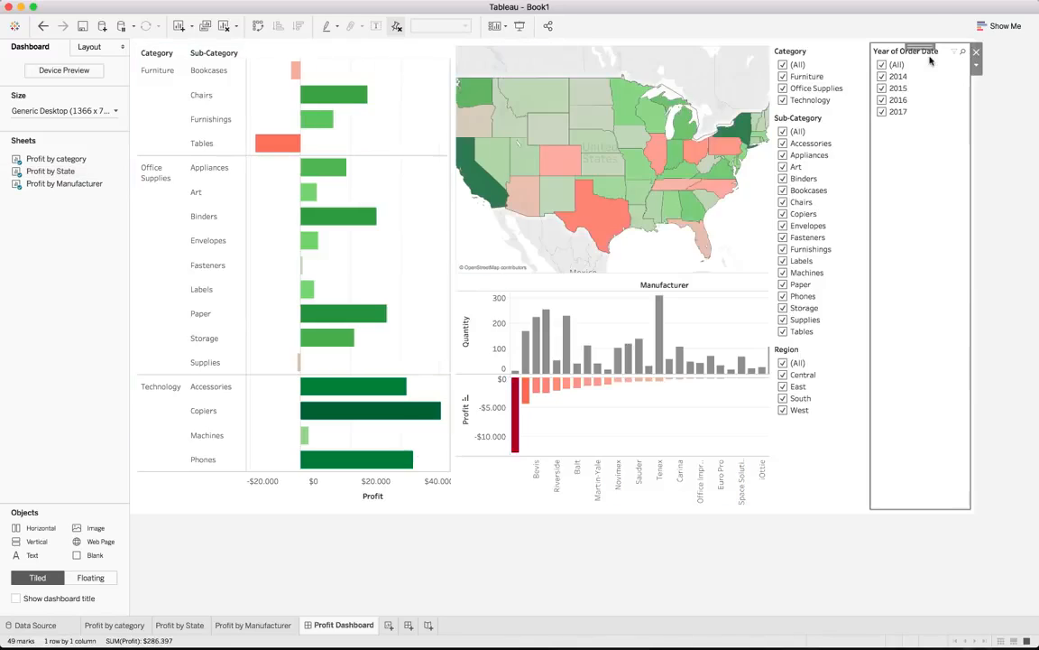
{"action": "key", "text": "super+z"}
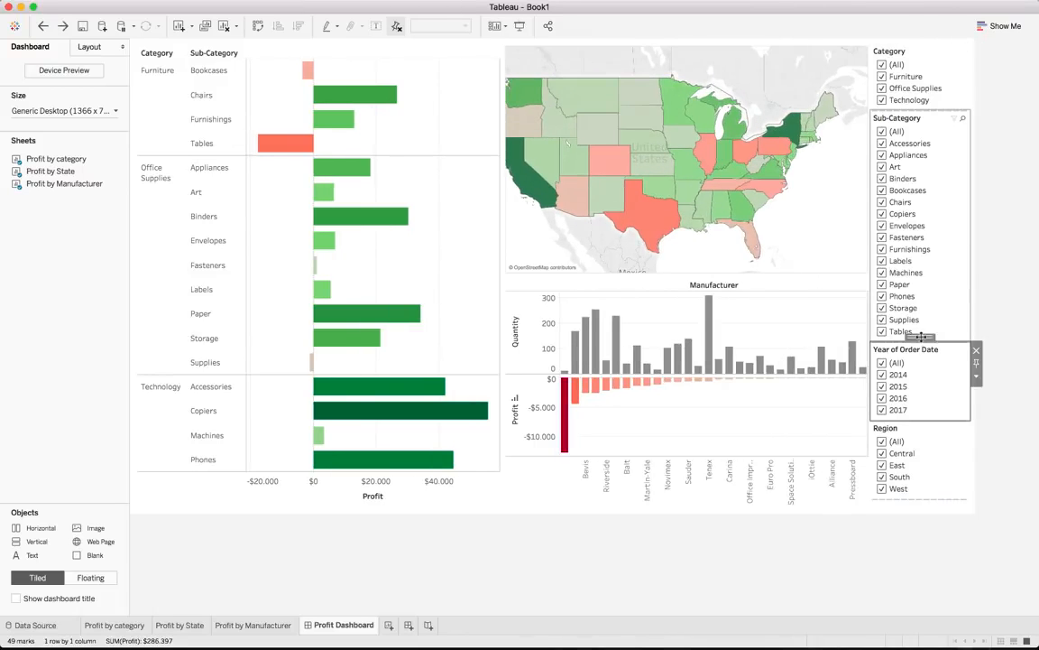
Move the Year of Order Date filter above the Category filter and display it as a Single Value (slider)
{"action": "left_click_drag", "start_coordinate": [922, 337], "coordinate": [886, 60]}
{"action": "left_click", "coordinate": [976, 79]}
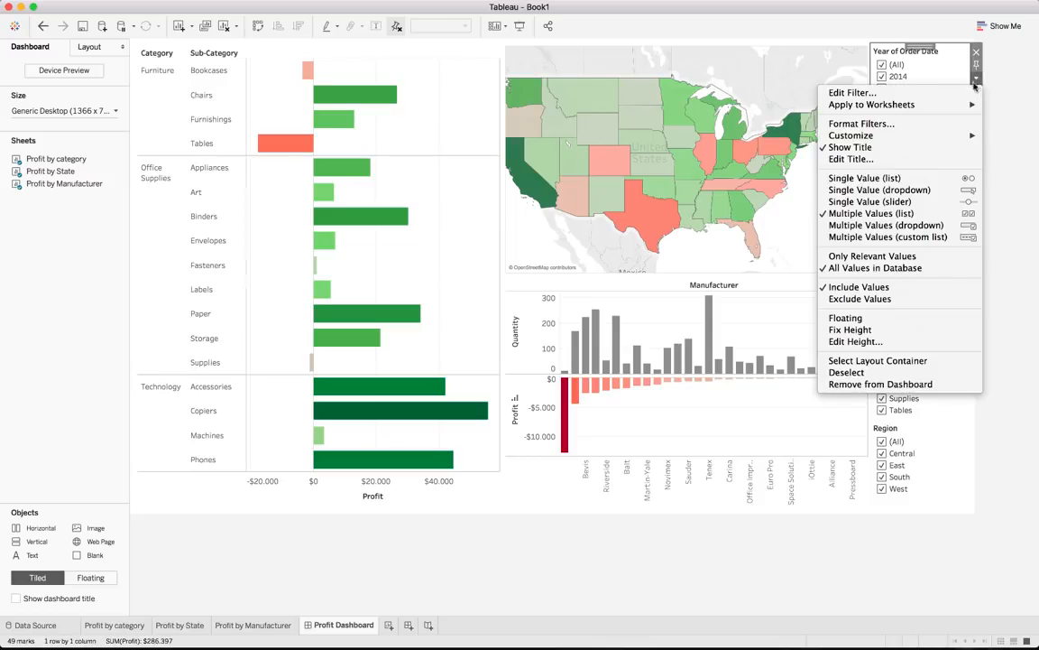
{"action": "left_click", "coordinate": [914, 202]}
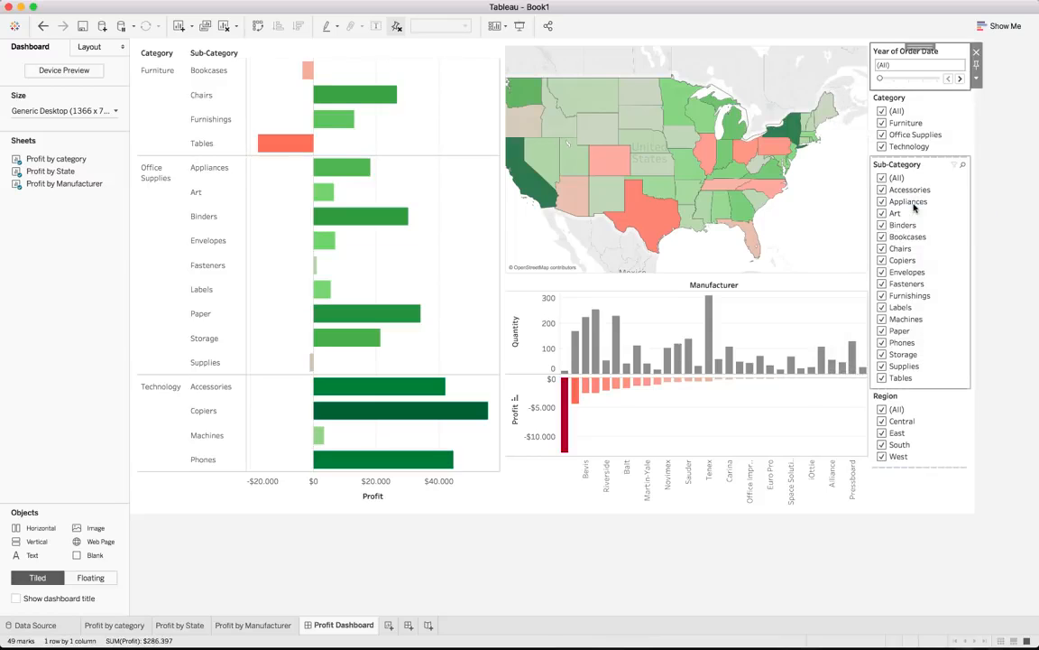
Step the Year of Order Date slider through the years to check the map's profits, and return it to All
{"action": "left_click", "coordinate": [958, 79]}
{"action": "left_click", "coordinate": [959, 79]}
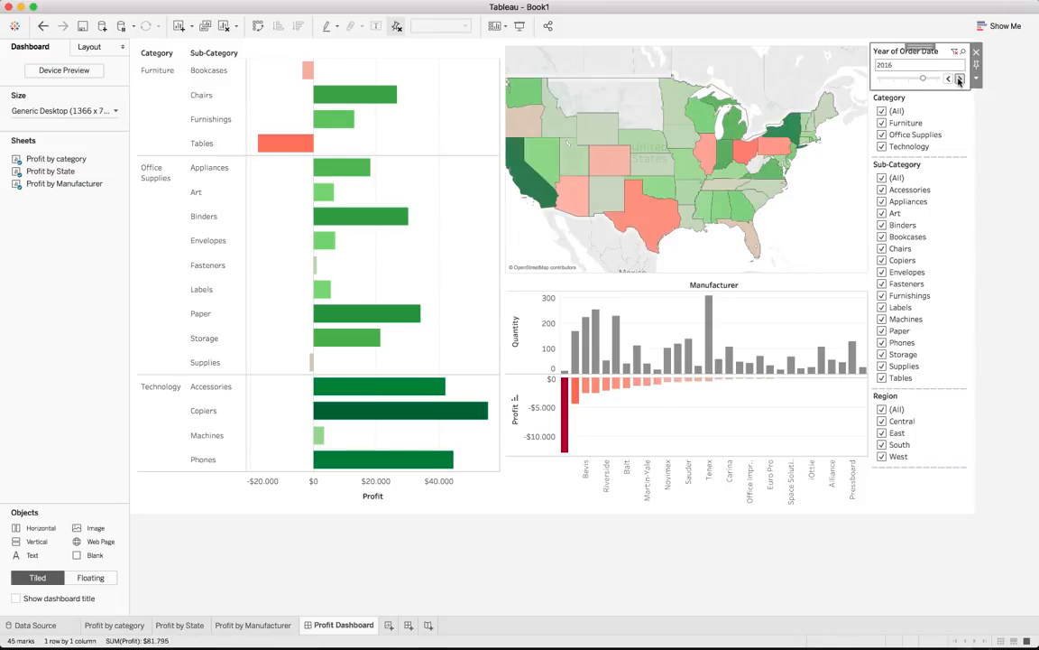
{"action": "left_click", "coordinate": [957, 81]}
{"action": "left_click", "coordinate": [950, 81]}
{"action": "left_click", "coordinate": [951, 80]}
{"action": "left_click", "coordinate": [950, 81]}
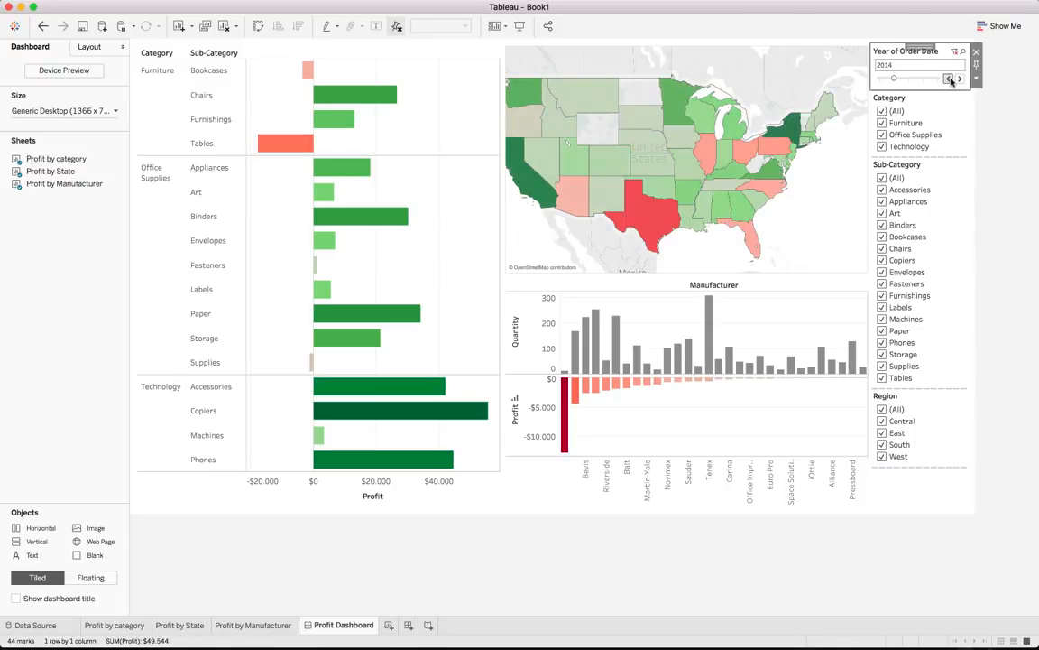
{"action": "left_click", "coordinate": [951, 80]}
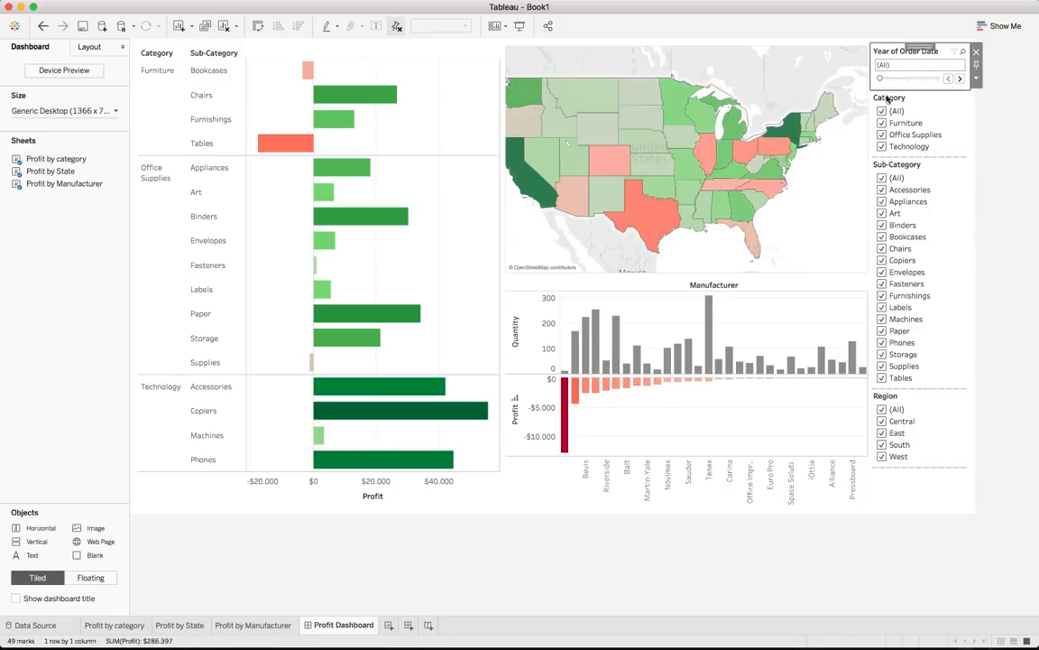
{"action": "left_click", "coordinate": [960, 80]}
{"action": "left_click", "coordinate": [960, 80]}
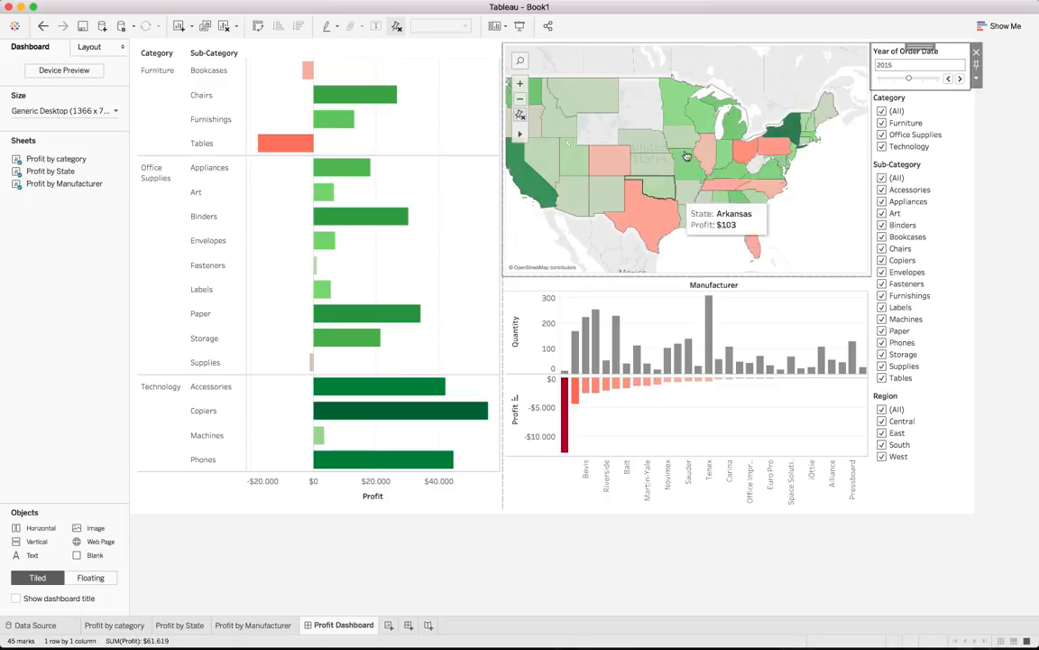
{"action": "mouse_move", "coordinate": [695, 166]}
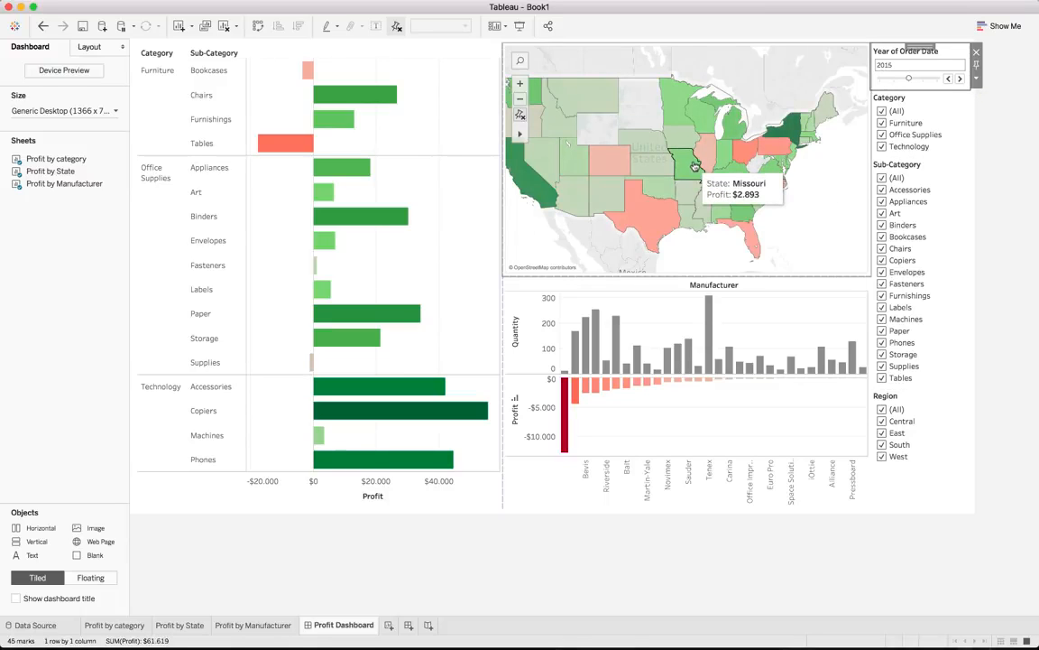
{"action": "left_click", "coordinate": [948, 80]}
{"action": "left_click", "coordinate": [948, 80]}
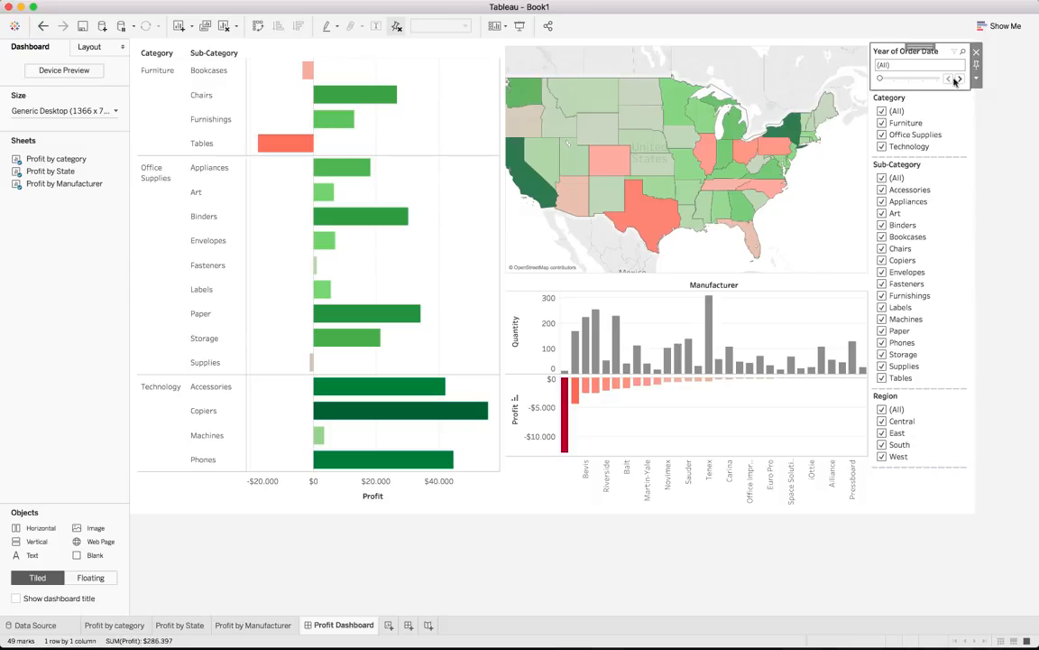
Apply the Year of Order Date filter to all worksheets using related data sources
{"action": "left_click", "coordinate": [976, 80]}
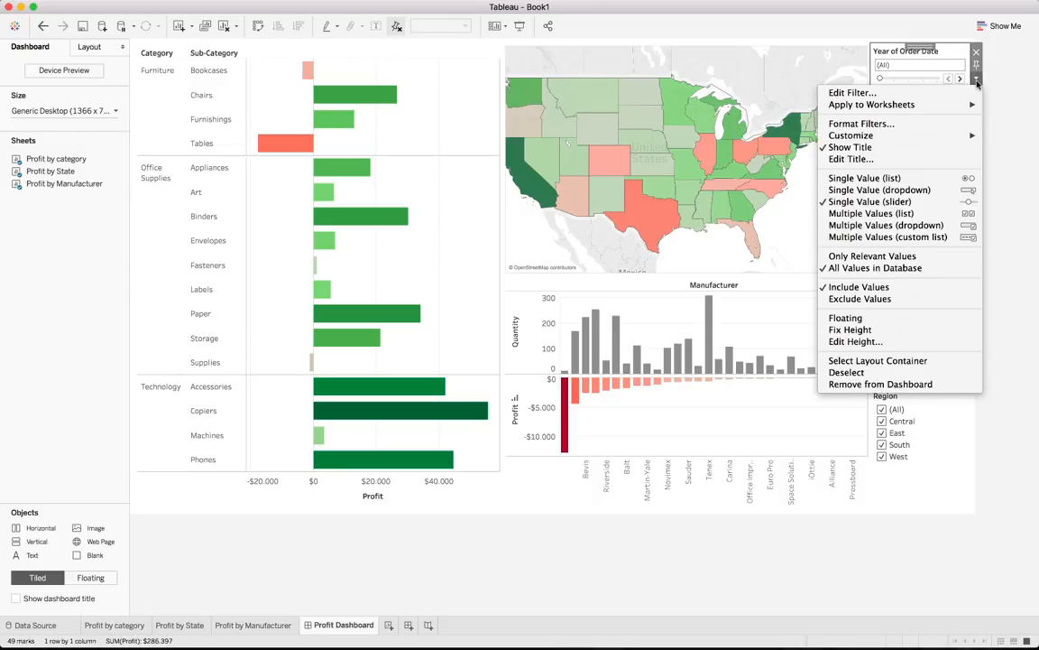
{"action": "mouse_move", "coordinate": [956, 107]}
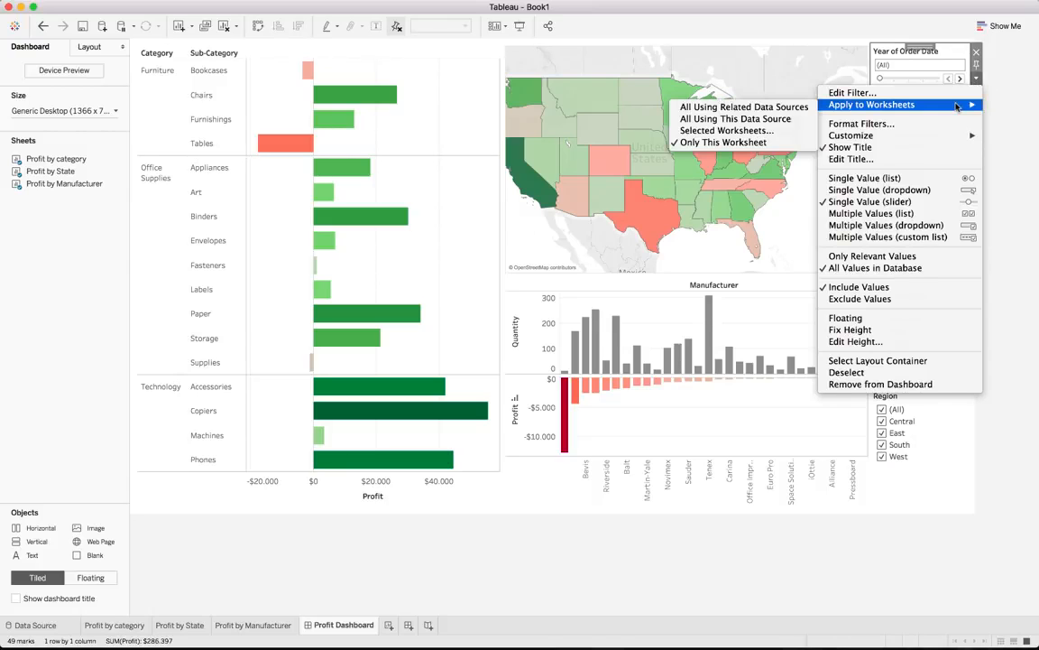
{"action": "left_click", "coordinate": [786, 108]}
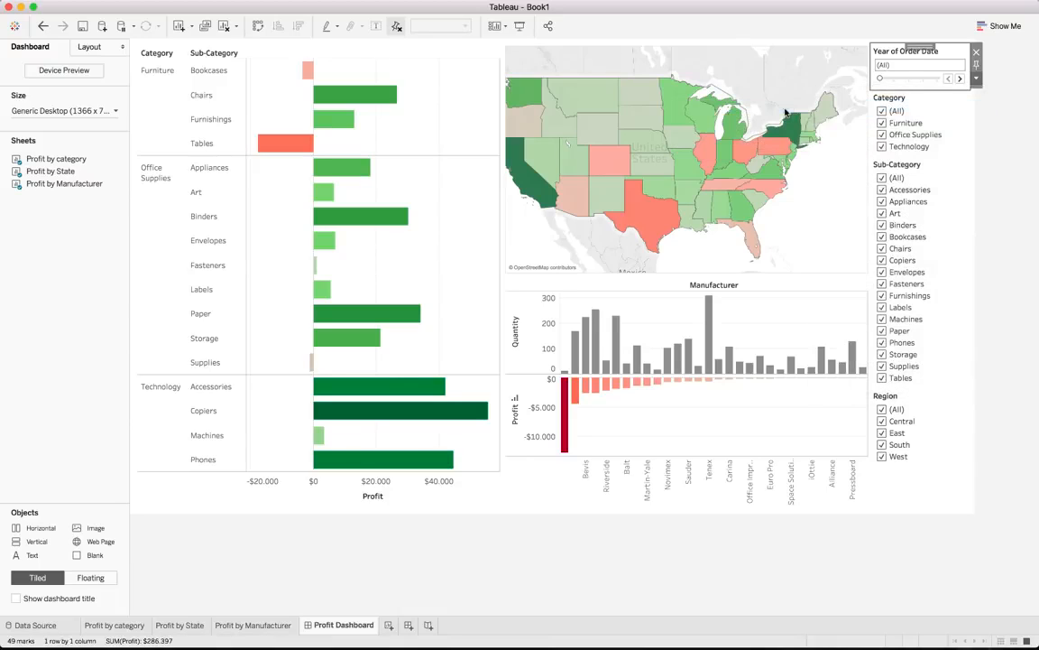
Check all three charts with the year slider at 2014 and 2015, and return it to All
{"action": "left_click", "coordinate": [961, 79]}
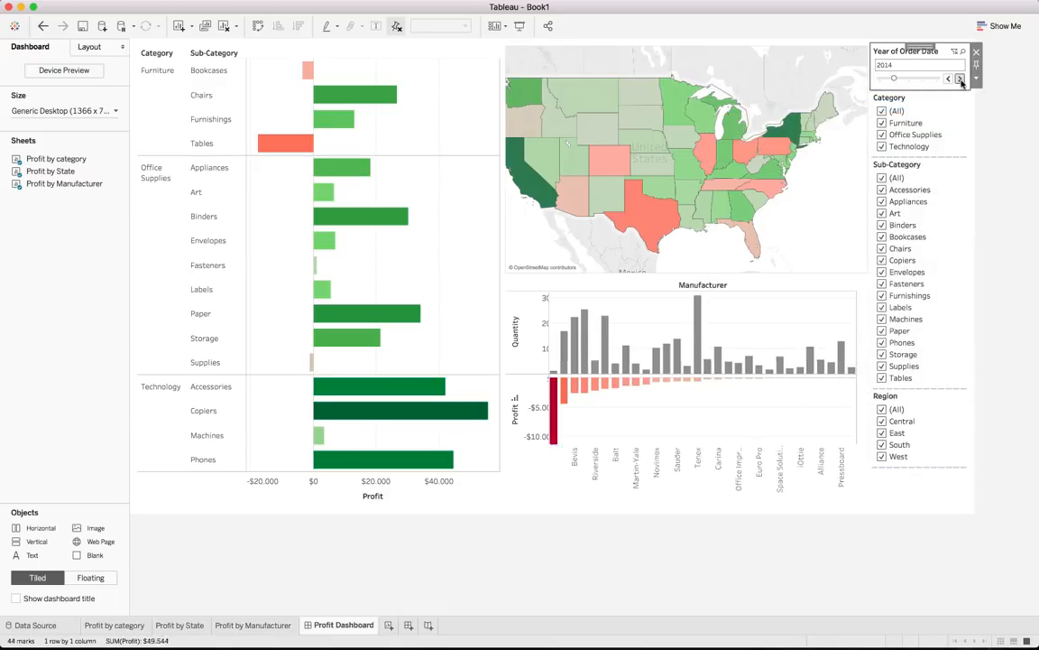
{"action": "left_click", "coordinate": [961, 79]}
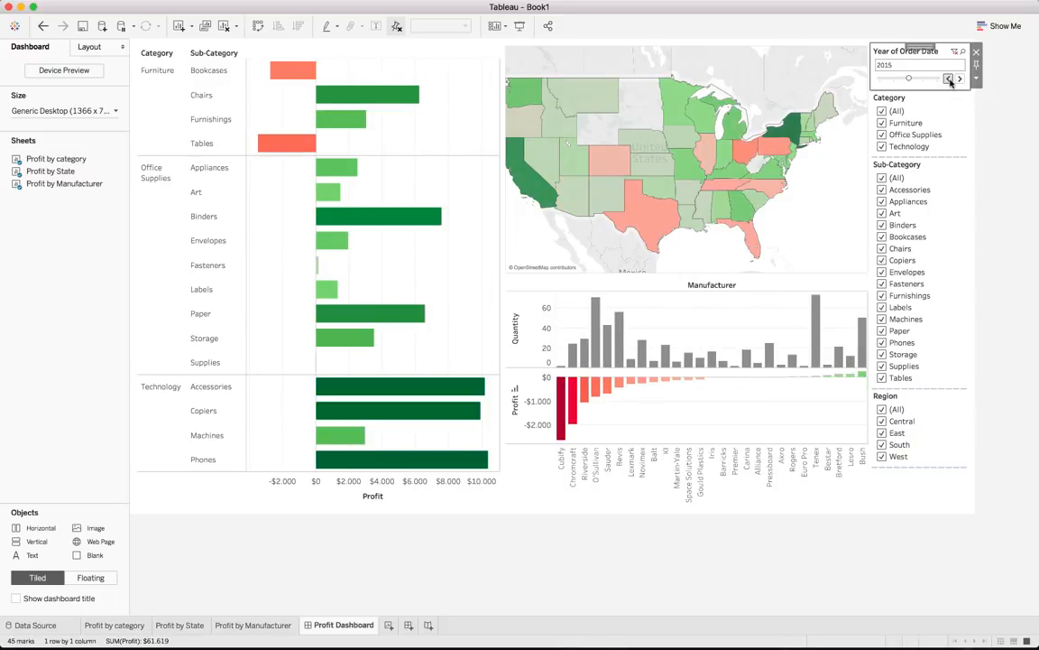
{"action": "left_click", "coordinate": [950, 79]}
{"action": "left_click", "coordinate": [950, 79]}
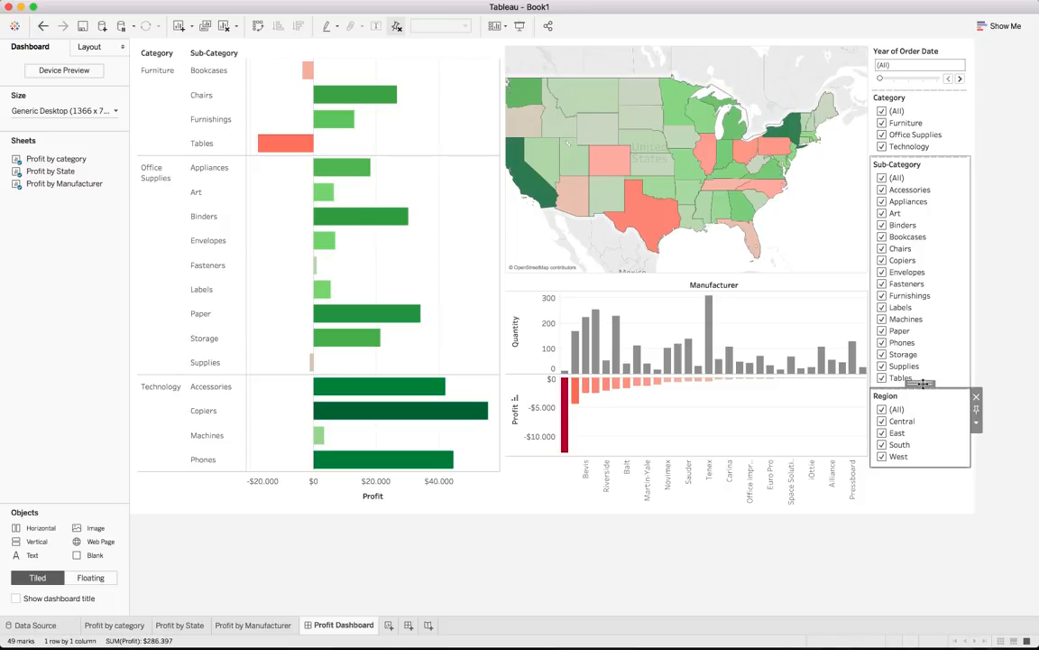
Move the Region filter directly below the Year of Order Date filter and set the year to 2014
{"action": "left_click_drag", "start_coordinate": [922, 383], "coordinate": [920, 85]}
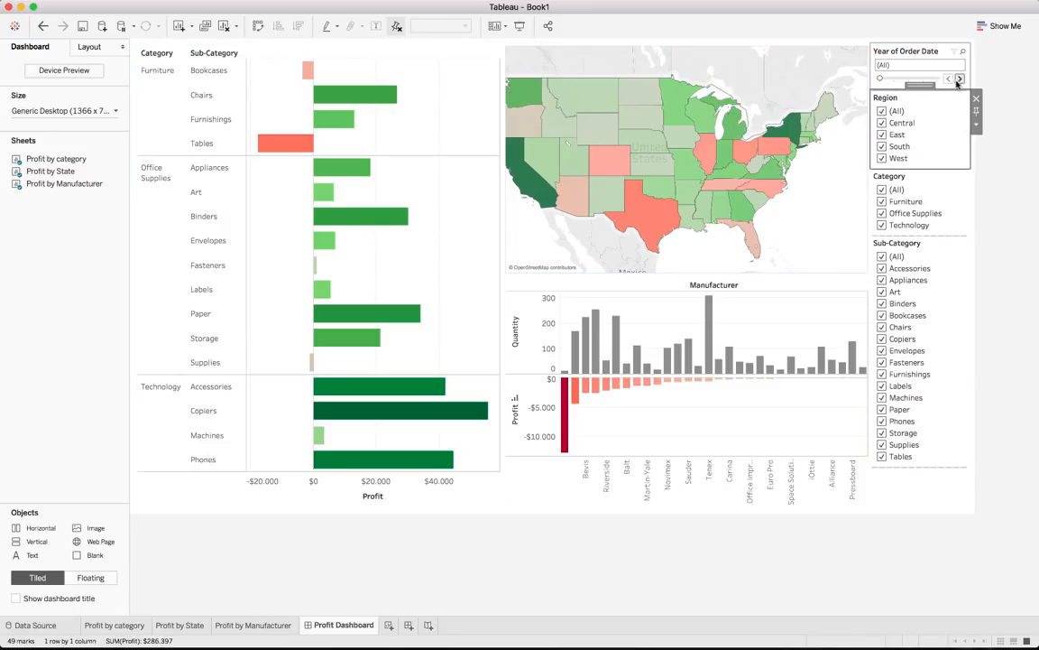
{"action": "left_click", "coordinate": [959, 79]}
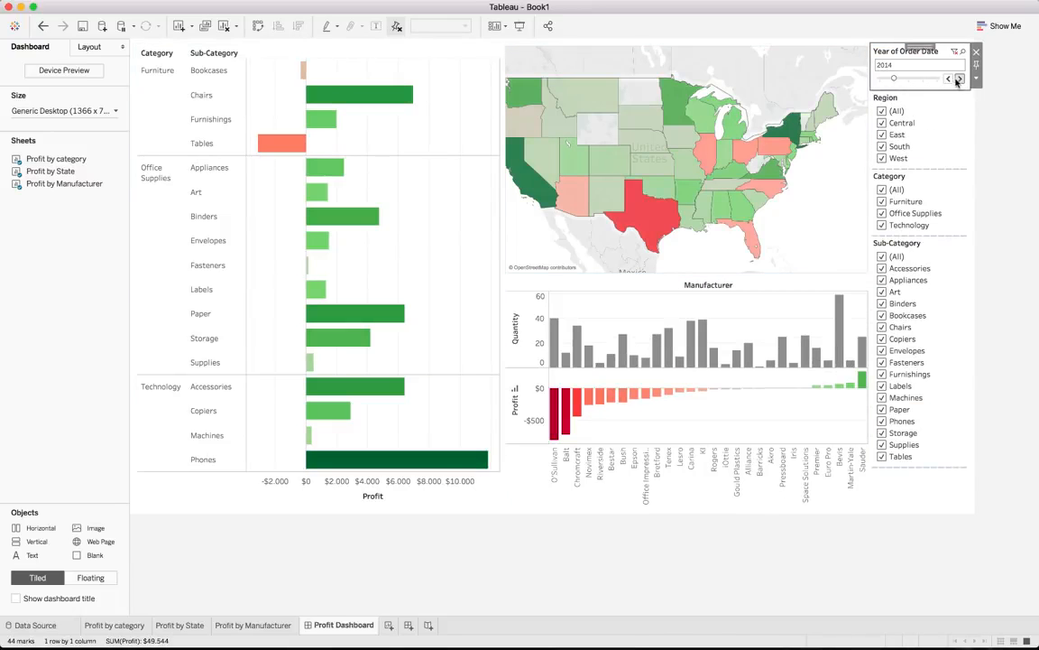
{"action": "left_click", "coordinate": [960, 80]}
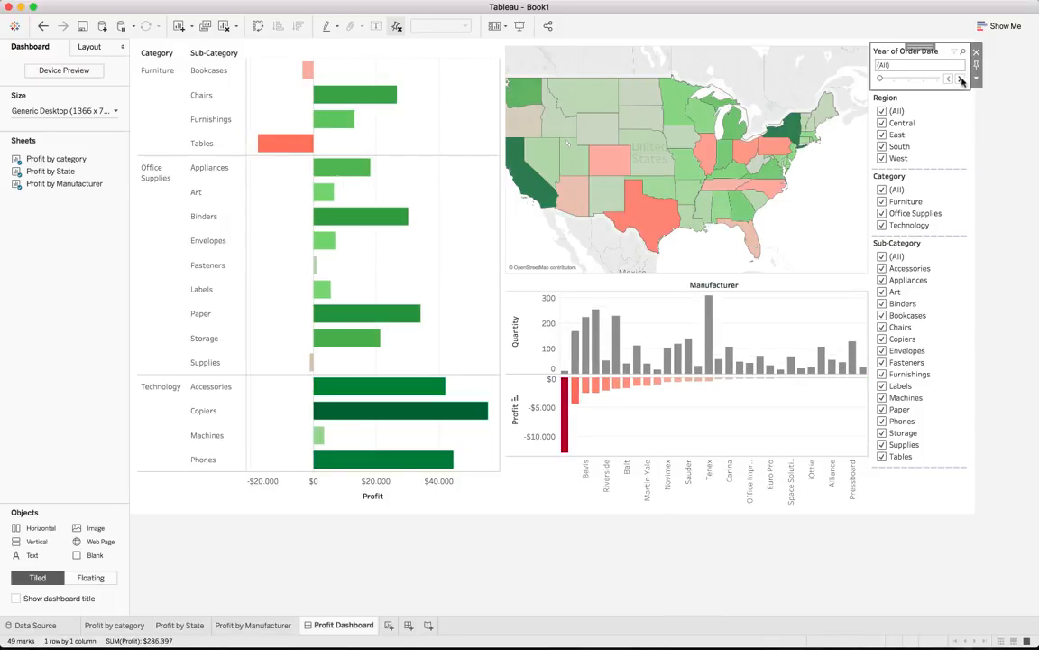
{"action": "left_click", "coordinate": [960, 79]}
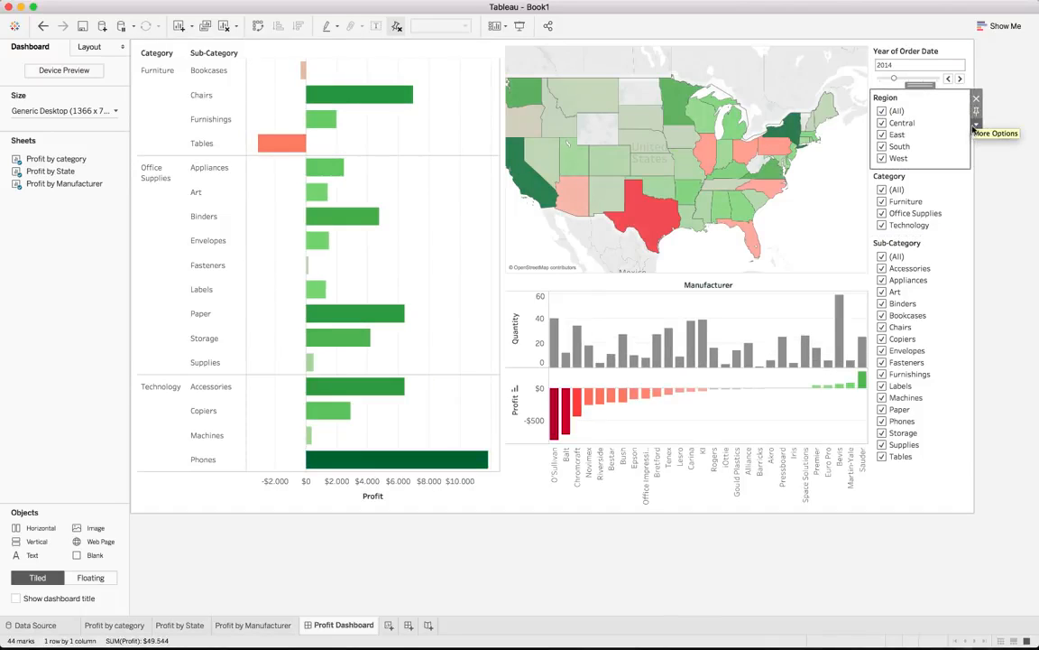
Display the Region filter as a Single Value (list) and try its regions, finishing with South selected
{"action": "left_click", "coordinate": [974, 125]}
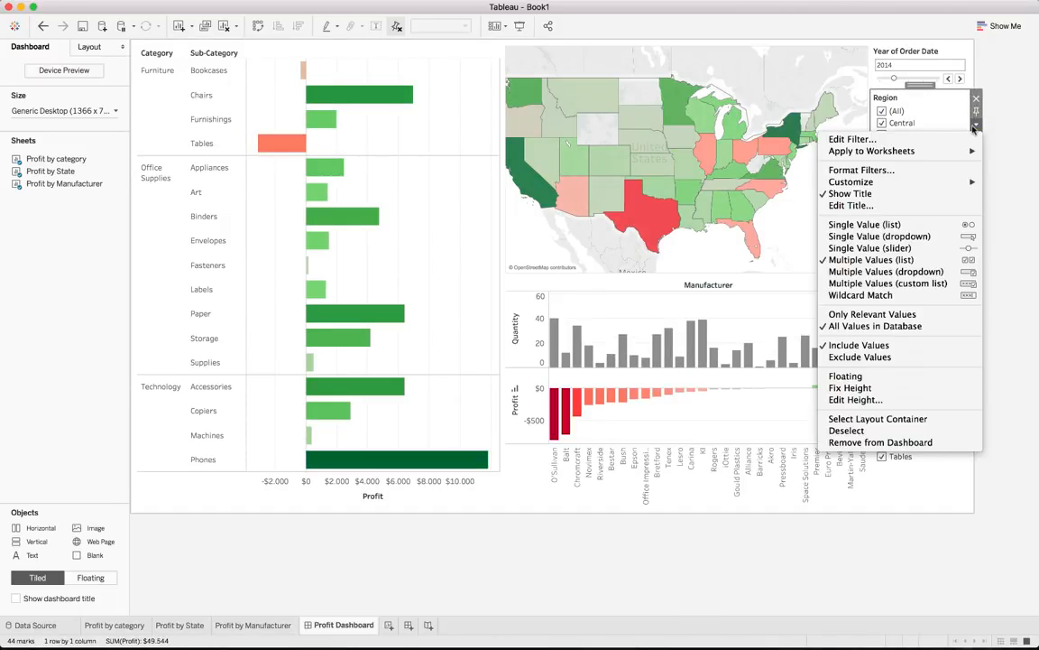
{"action": "left_click", "coordinate": [933, 229]}
{"action": "left_click", "coordinate": [882, 123]}
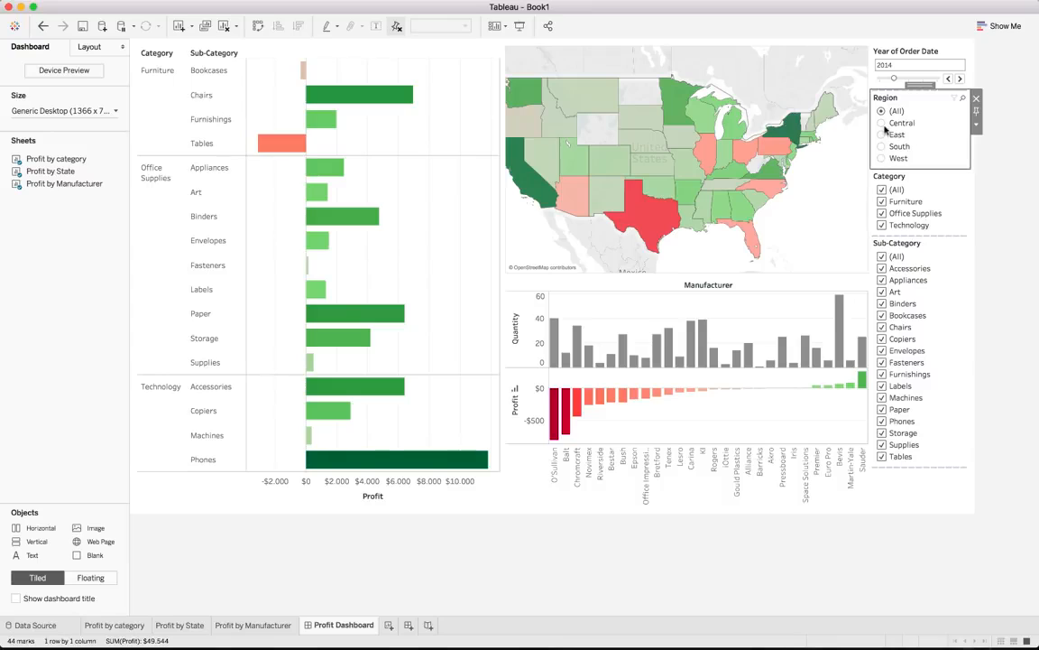
{"action": "left_click", "coordinate": [882, 135]}
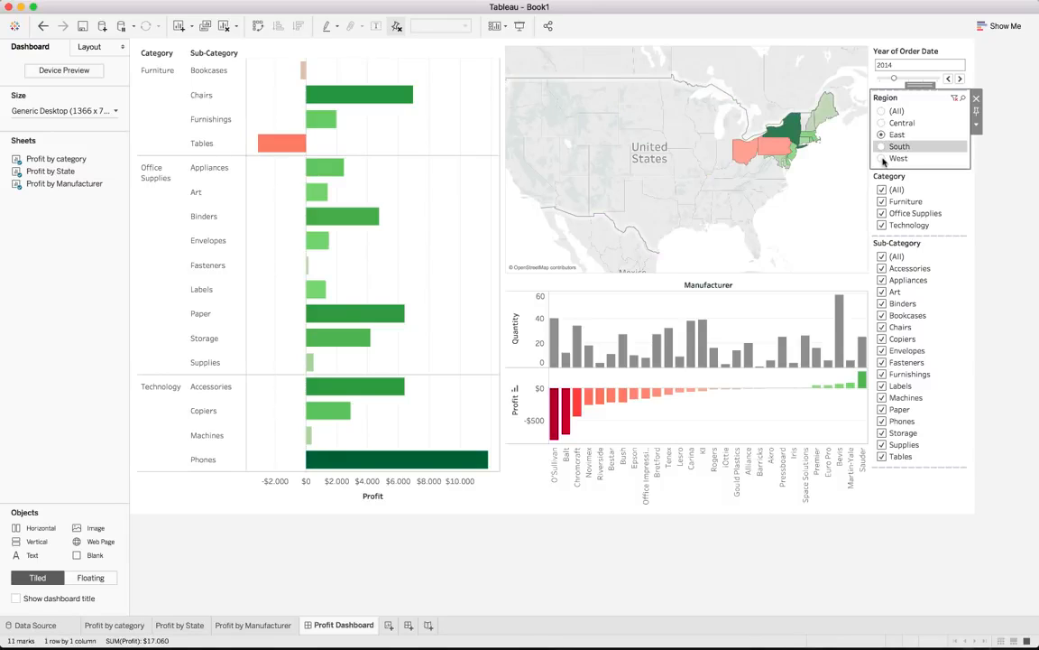
{"action": "left_click", "coordinate": [882, 158]}
{"action": "left_click", "coordinate": [881, 146]}
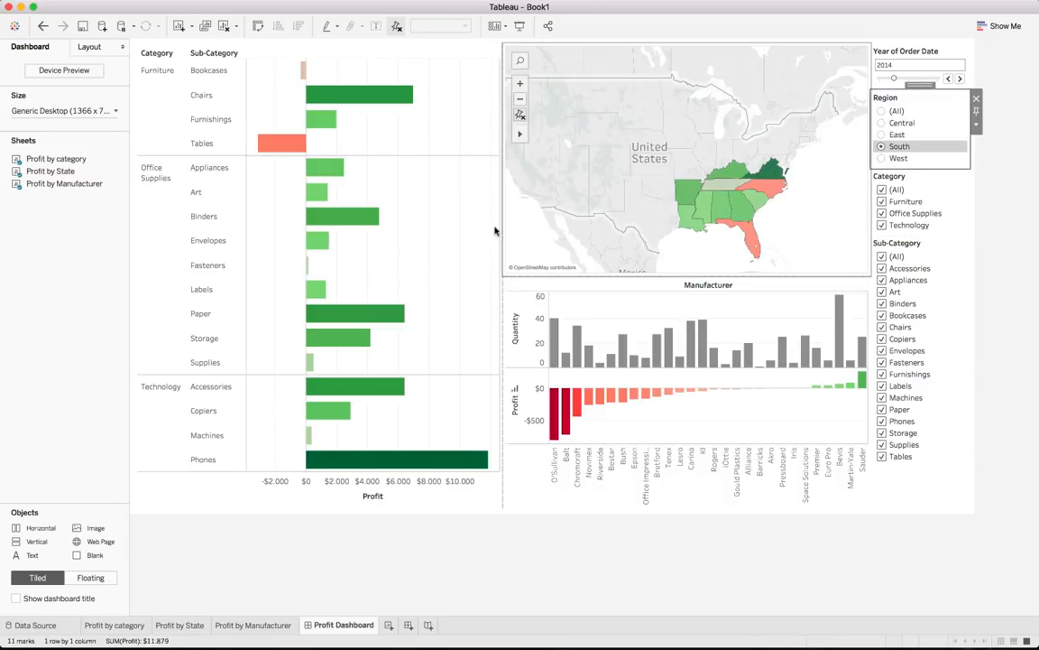
Unpin the map so it zooms to the filtered states, and switch through the regions, finishing with Central selected
{"action": "left_click", "coordinate": [522, 119]}
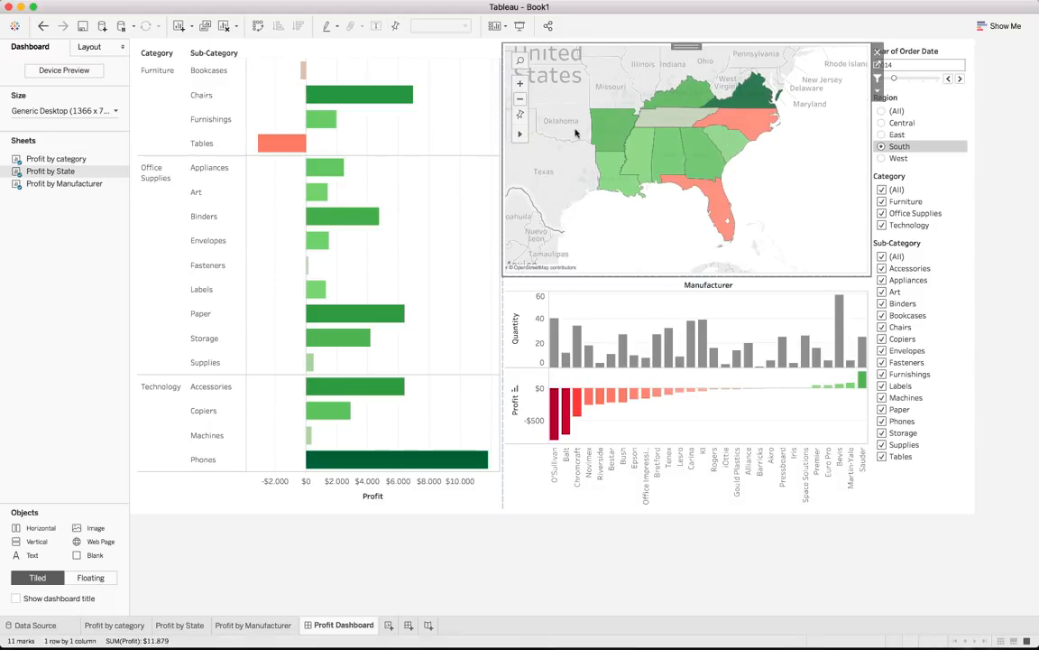
{"action": "left_click", "coordinate": [880, 135]}
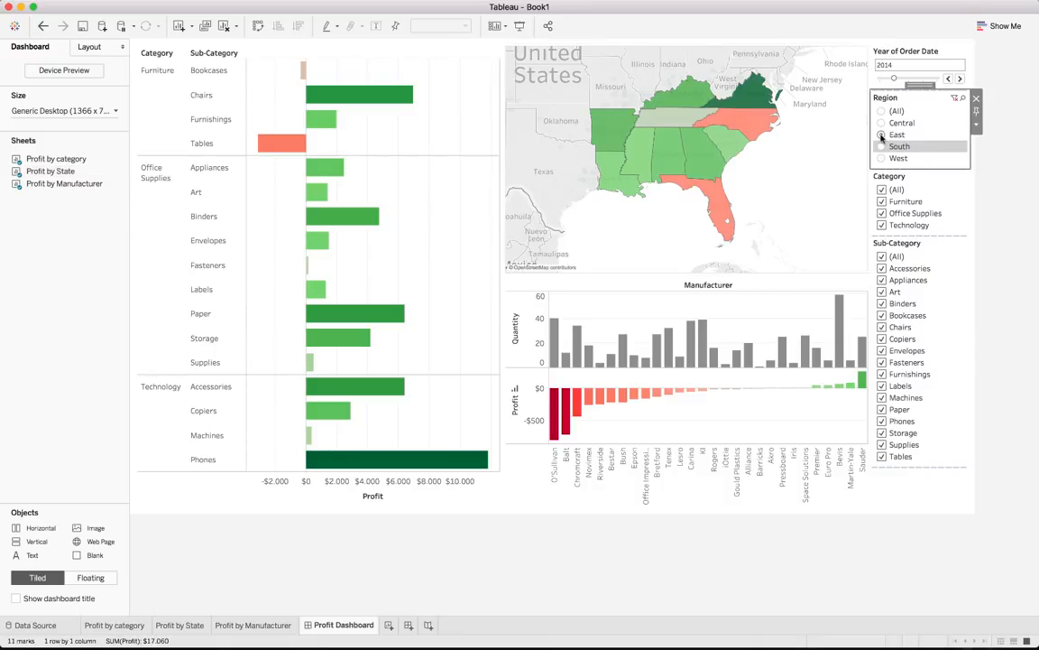
{"action": "left_click", "coordinate": [882, 123]}
{"action": "left_click", "coordinate": [882, 111]}
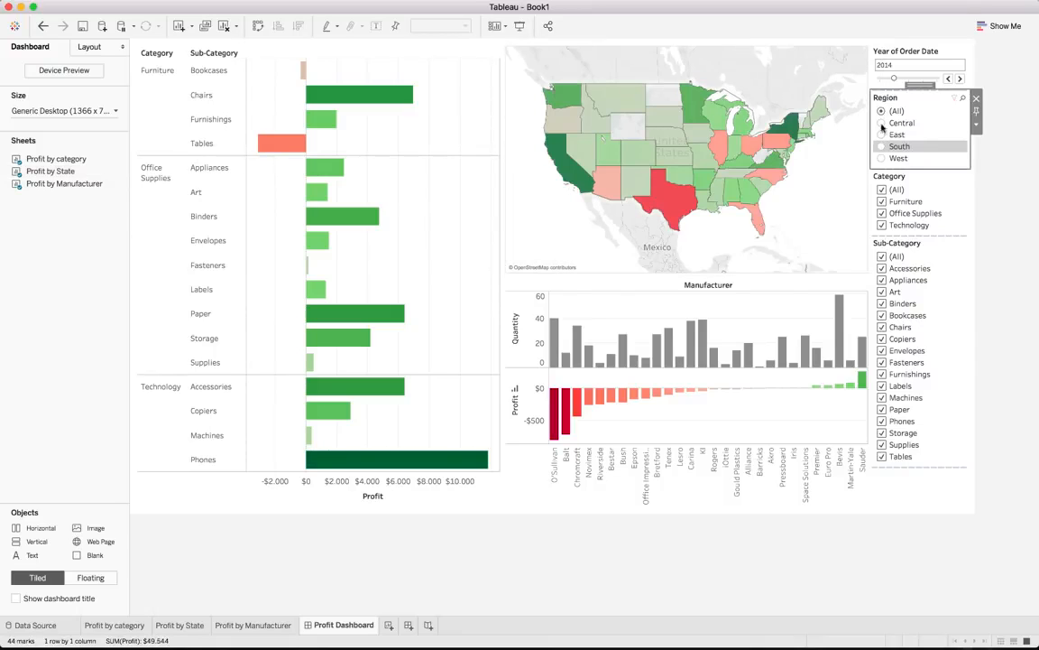
{"action": "left_click", "coordinate": [882, 158]}
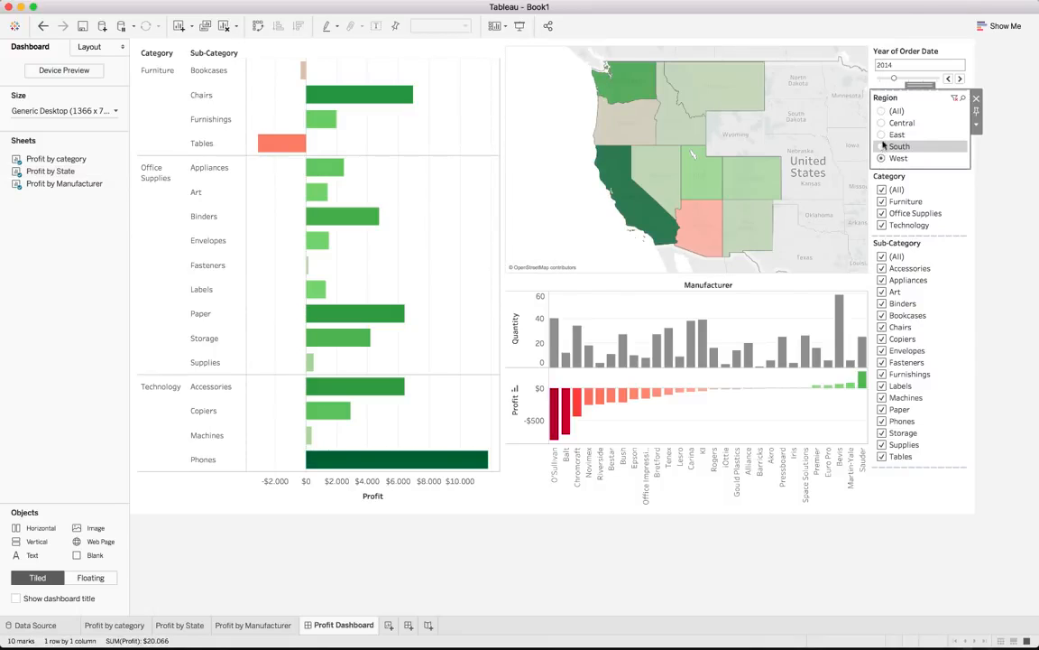
{"action": "left_click", "coordinate": [881, 146]}
{"action": "left_click", "coordinate": [881, 122]}
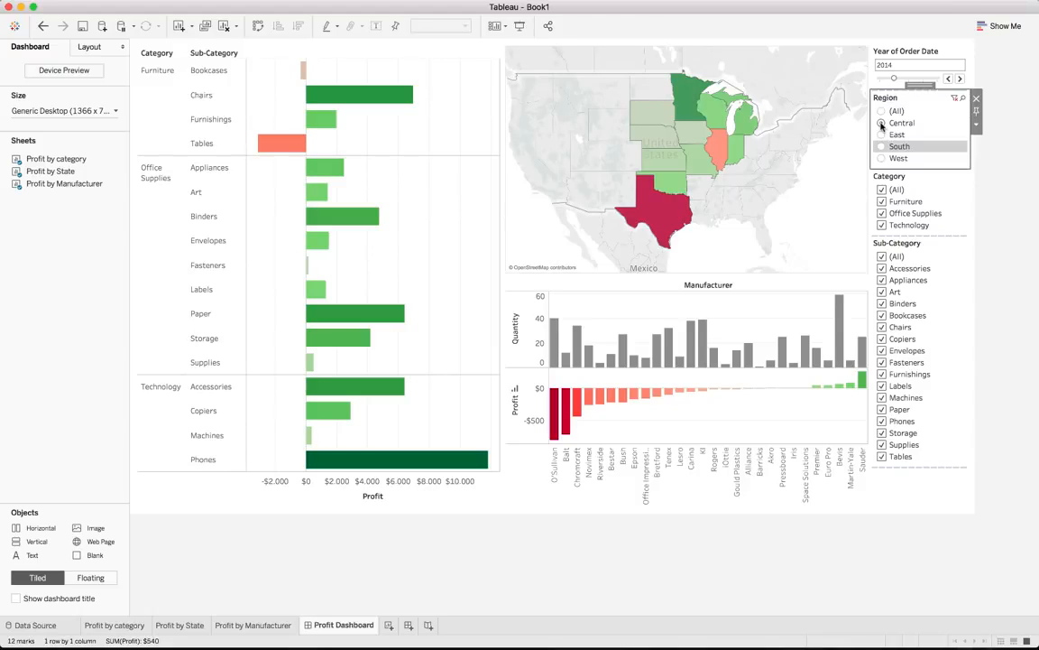
Display the Sub-Category filter as a Multiple Values (dropdown)
{"action": "left_click", "coordinate": [911, 182]}
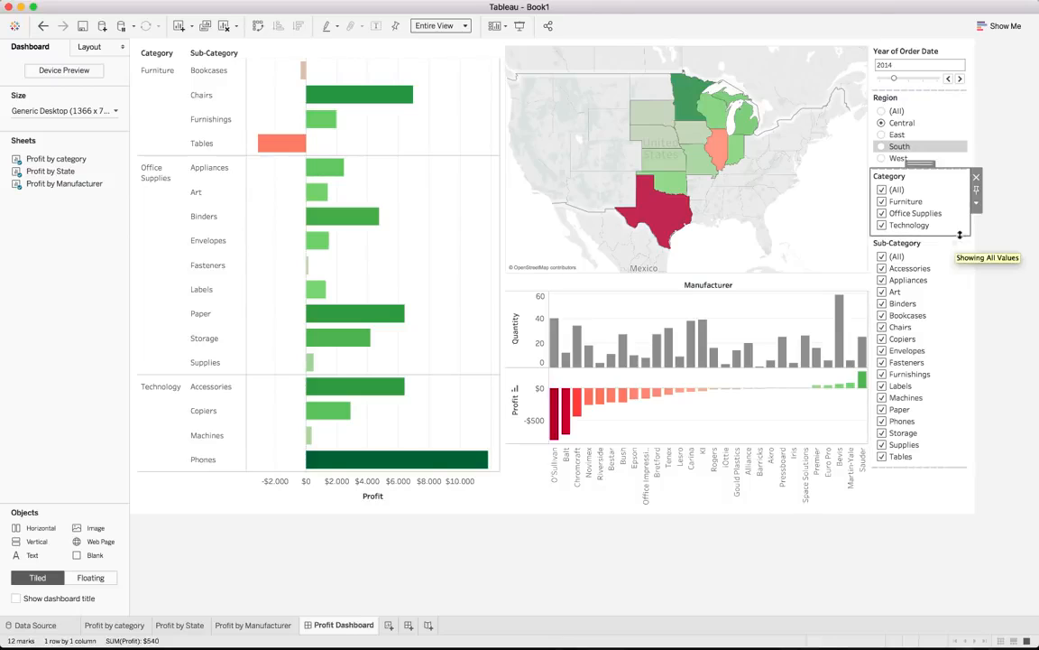
{"action": "left_click", "coordinate": [927, 241]}
{"action": "left_click", "coordinate": [975, 269]}
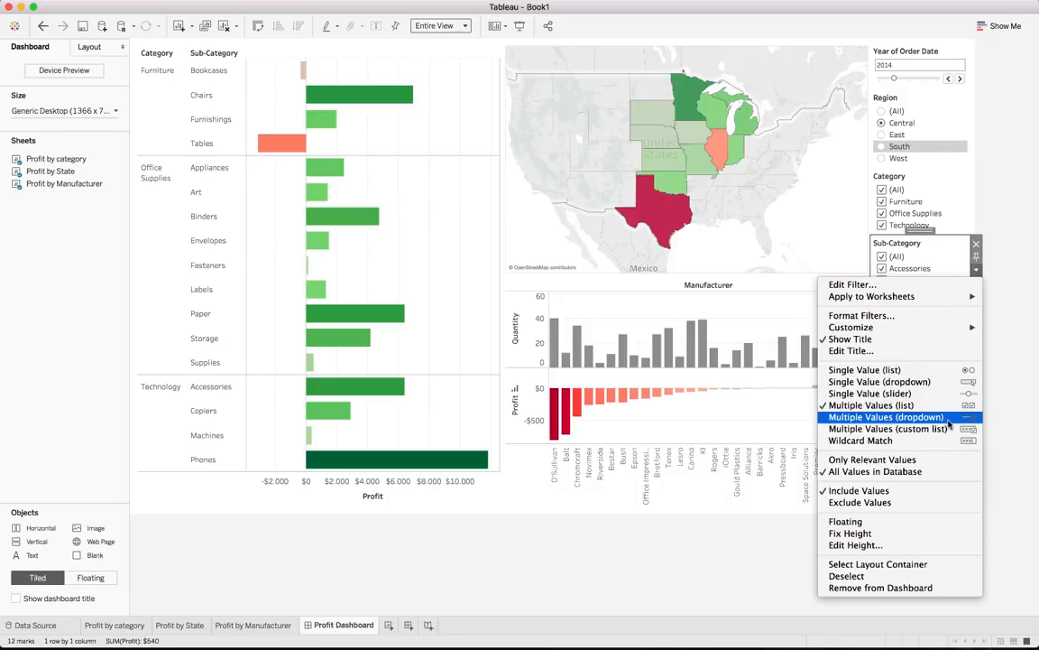
{"action": "left_click", "coordinate": [946, 416]}
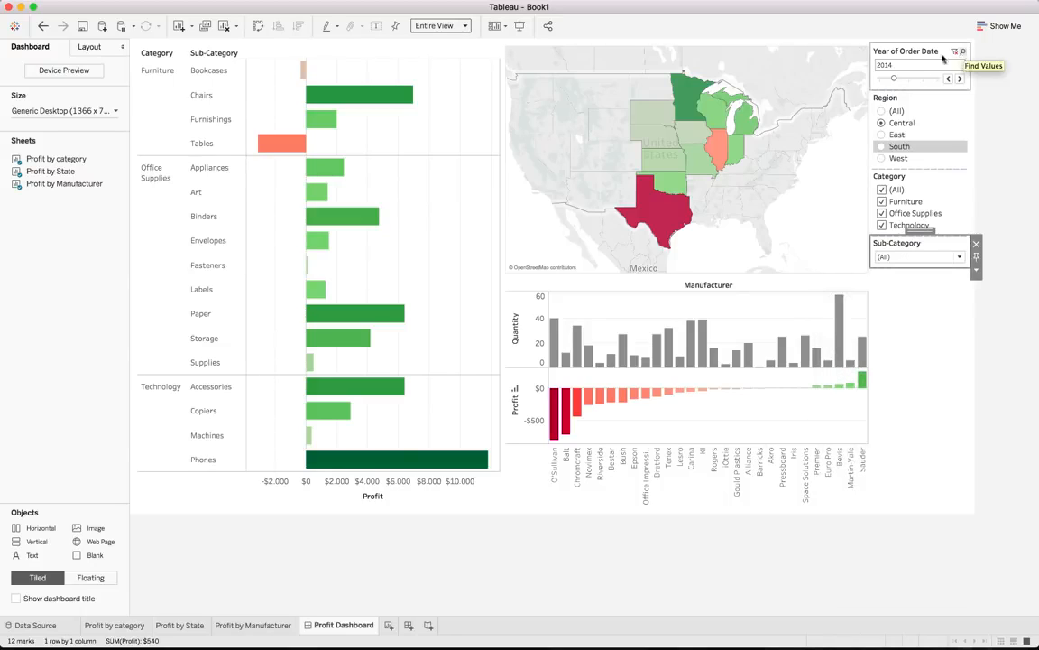
Check which worksheets the Year of Order Date filter applies to, and apply the Region filter to all using related data sources
{"action": "left_click", "coordinate": [958, 54]}
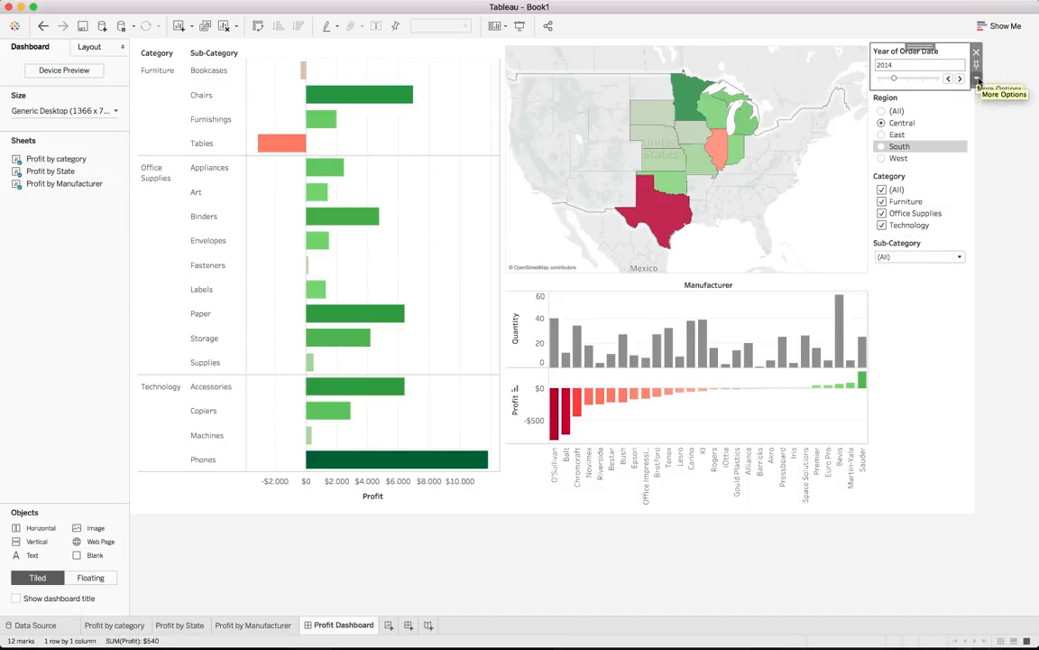
{"action": "left_click", "coordinate": [976, 80]}
{"action": "mouse_move", "coordinate": [961, 106]}
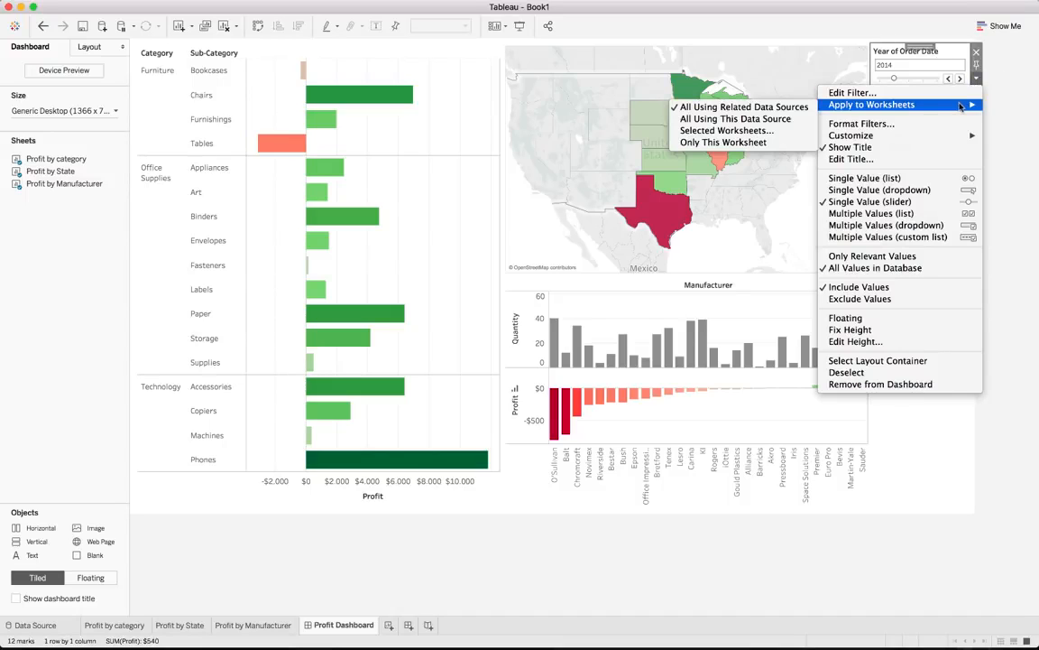
{"action": "left_click", "coordinate": [1017, 151]}
{"action": "left_click", "coordinate": [937, 109]}
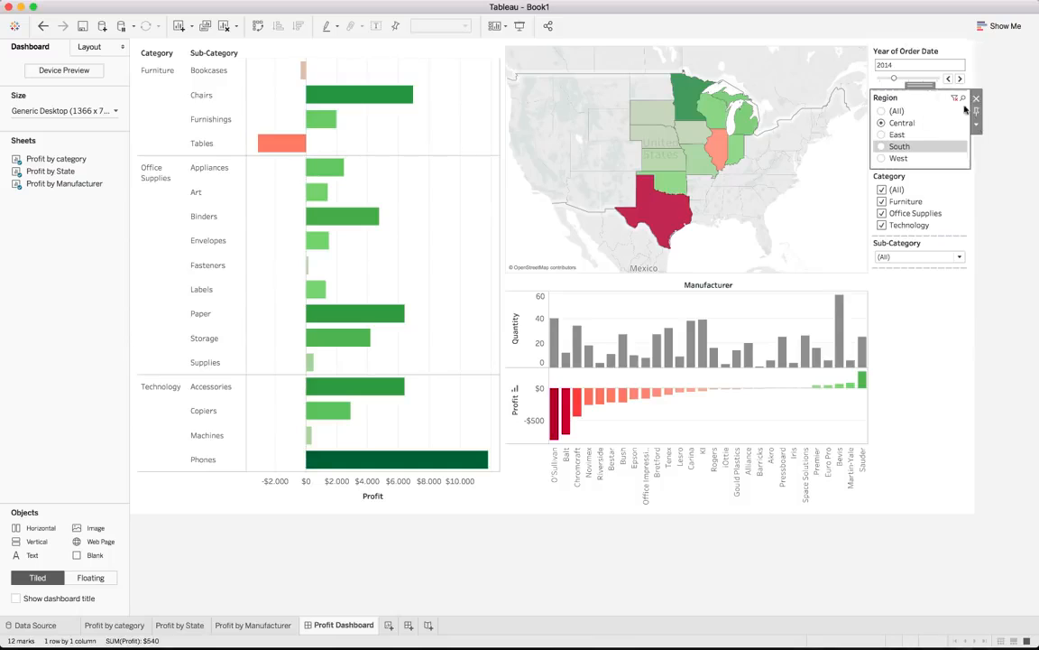
{"action": "left_click", "coordinate": [976, 126]}
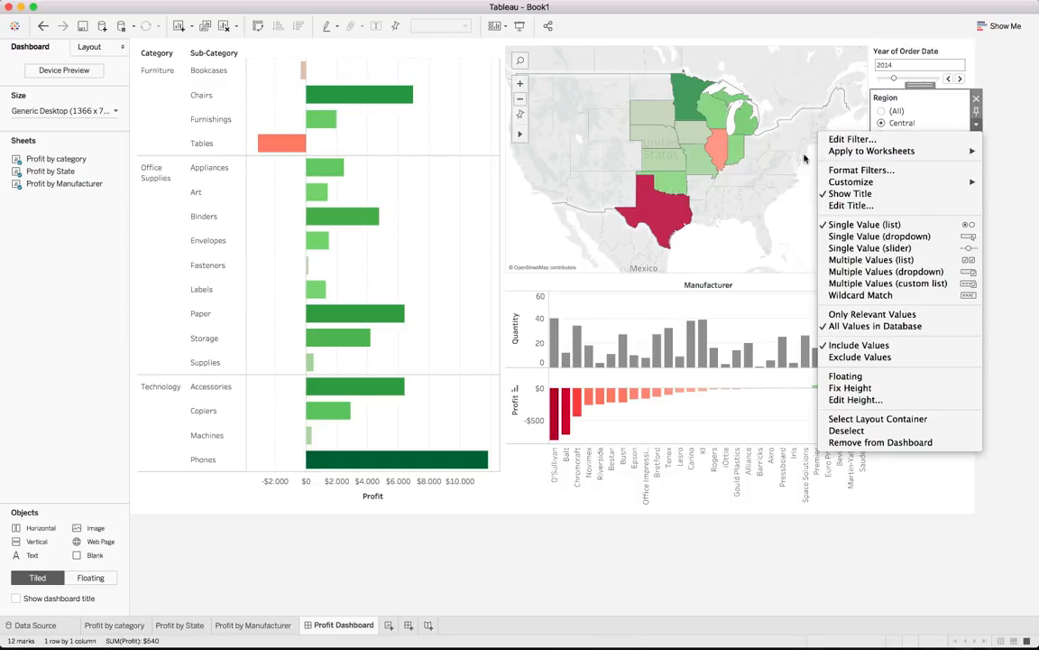
{"action": "mouse_move", "coordinate": [907, 152]}
{"action": "left_click", "coordinate": [749, 154]}
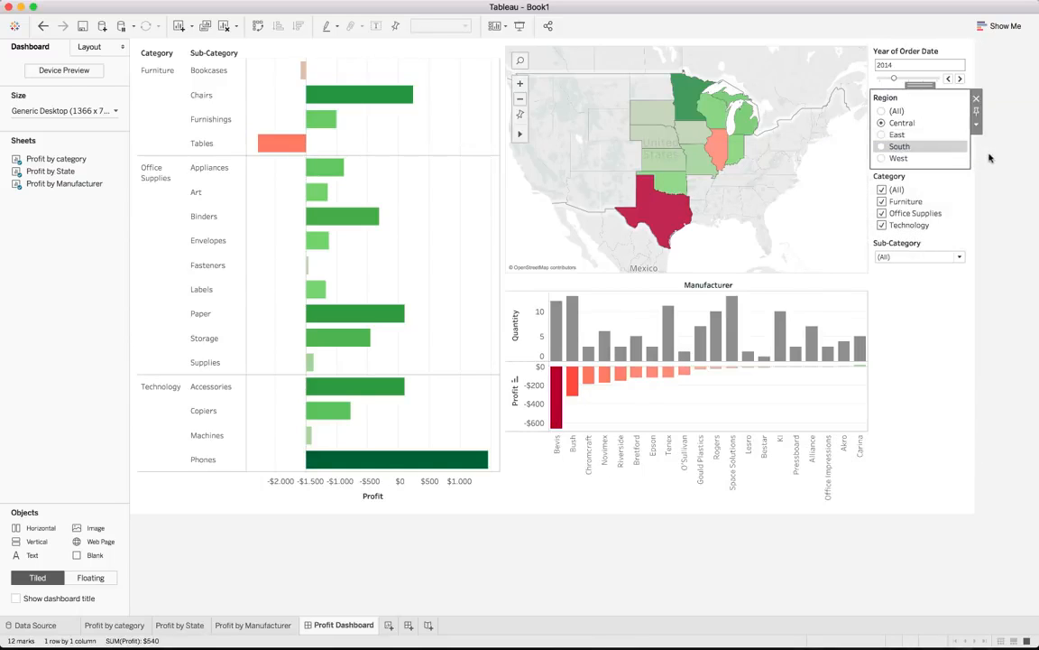
Apply both the Category and Sub-Category filters to all worksheets using related data sources
{"action": "left_click", "coordinate": [944, 176]}
{"action": "left_click", "coordinate": [976, 205]}
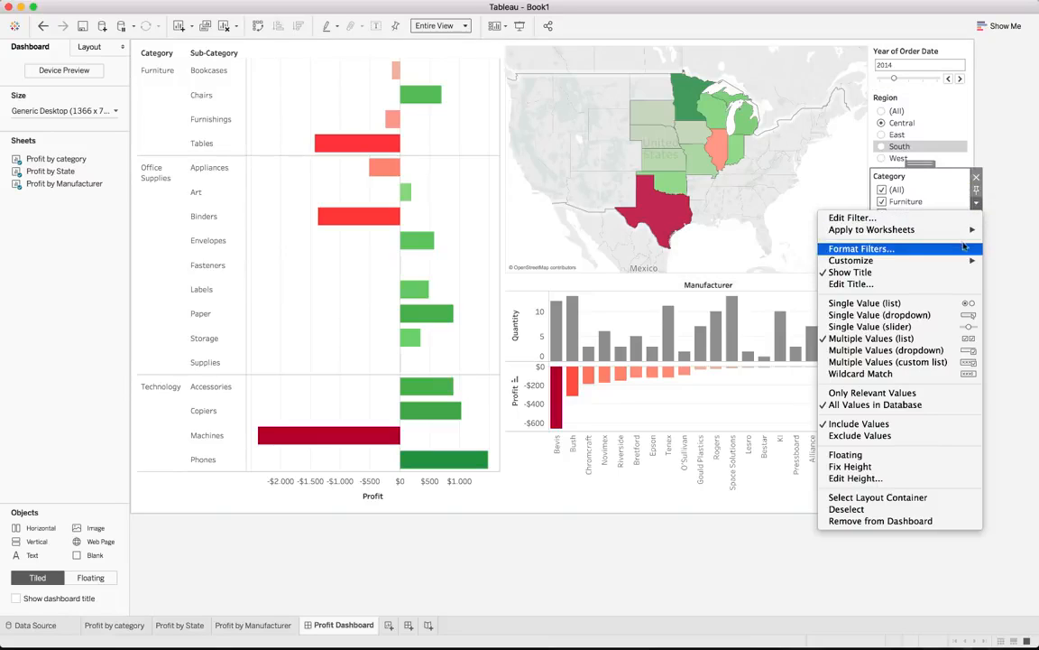
{"action": "mouse_move", "coordinate": [872, 229]}
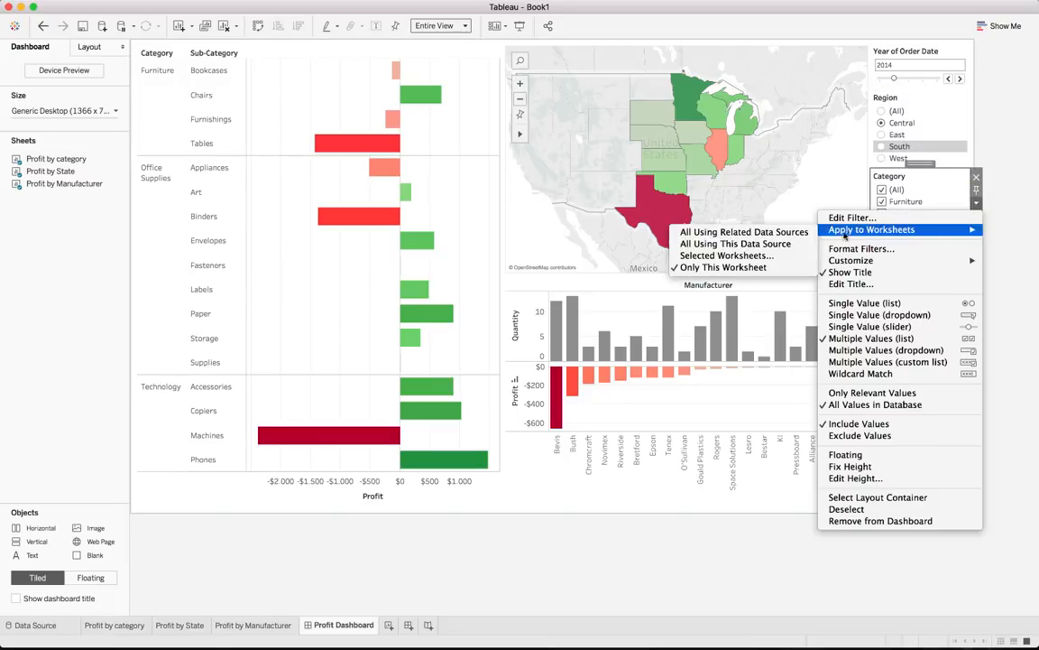
{"action": "left_click", "coordinate": [695, 231]}
{"action": "left_click", "coordinate": [930, 251]}
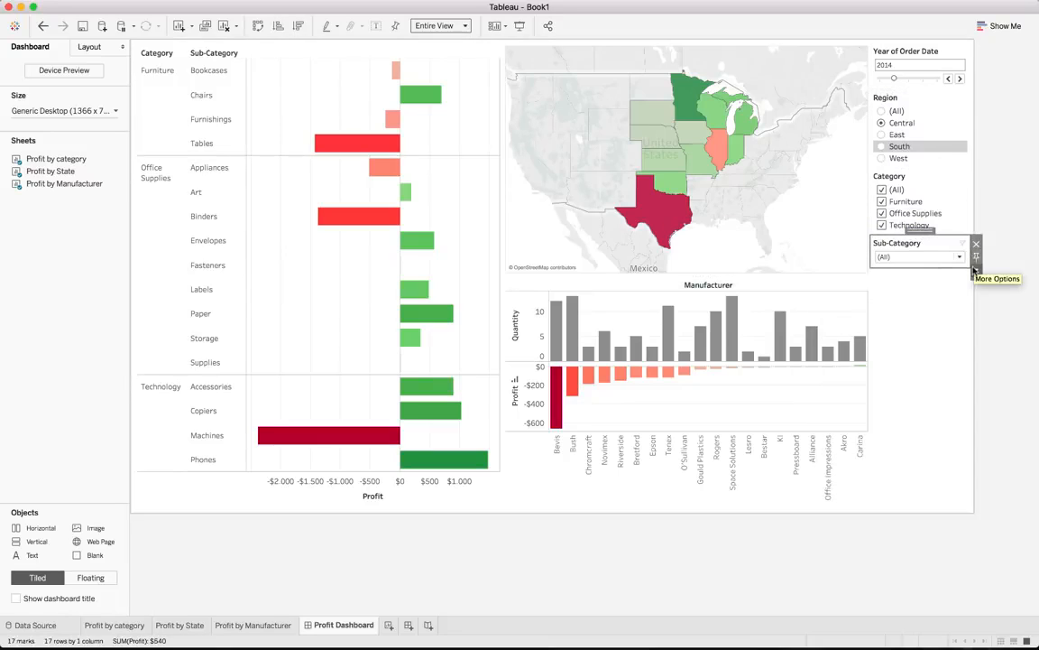
{"action": "left_click", "coordinate": [975, 268]}
{"action": "mouse_move", "coordinate": [902, 300]}
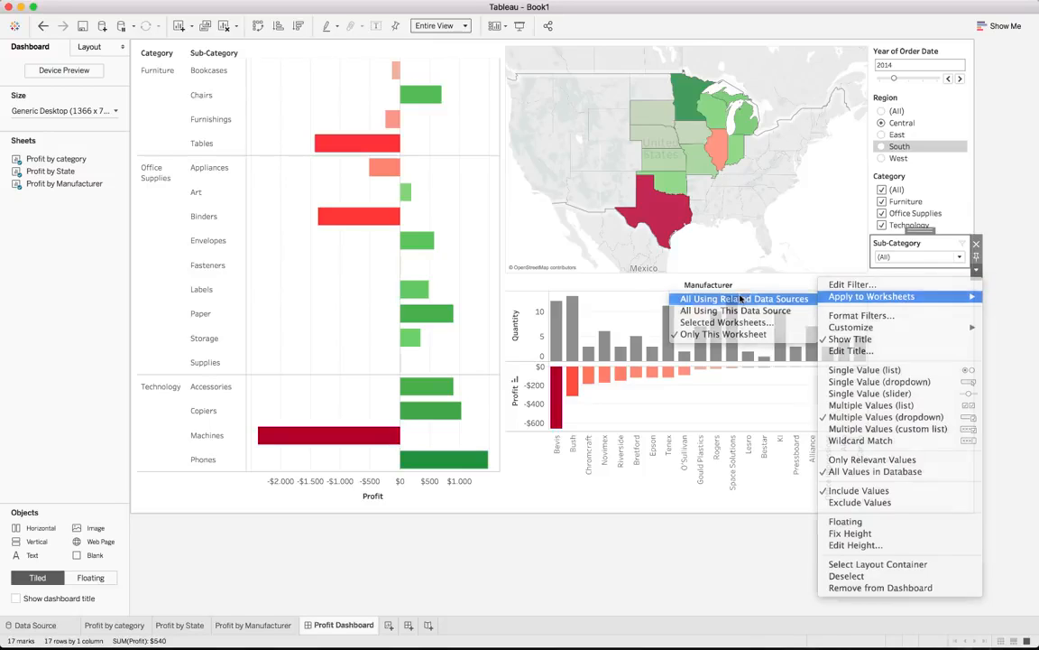
{"action": "left_click", "coordinate": [695, 299]}
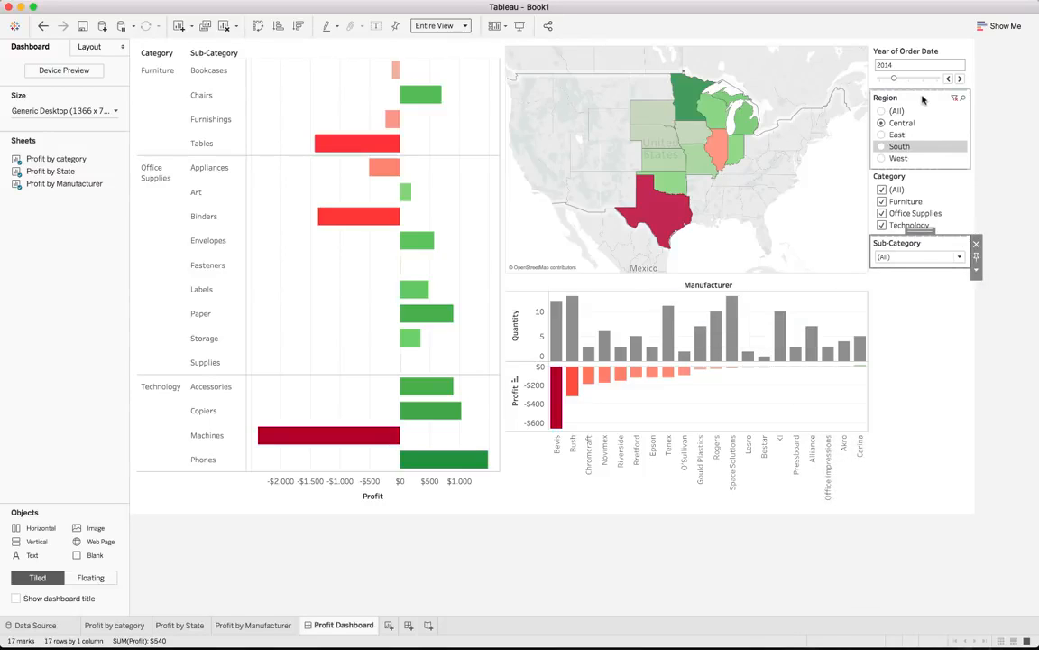
Limit the Sub-Category filter to Only Relevant Values and open its list of values
{"action": "left_click", "coordinate": [975, 272]}
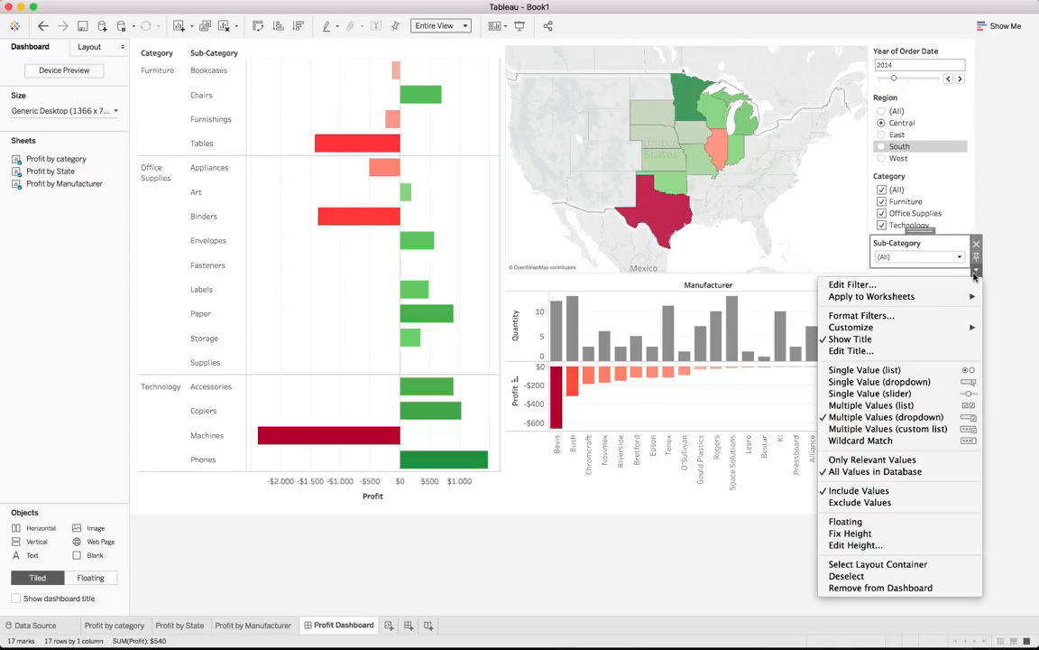
{"action": "left_click", "coordinate": [937, 460]}
{"action": "left_click", "coordinate": [957, 257]}
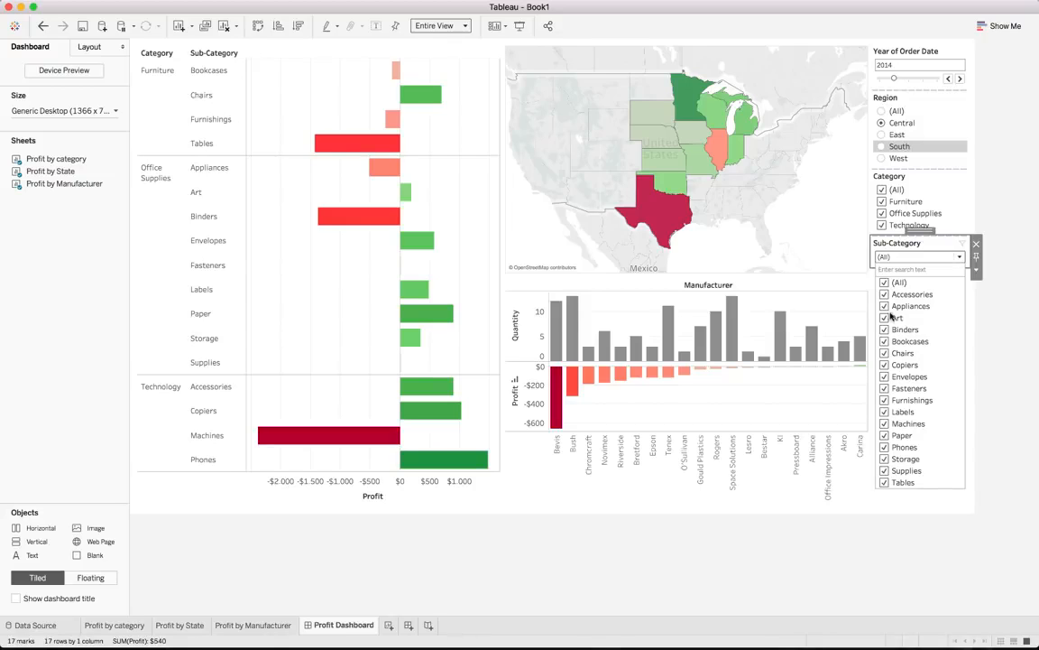
Test the Sub-Category list with only Technology selected as category, and again with Office Supplies added back
{"action": "left_click", "coordinate": [884, 204]}
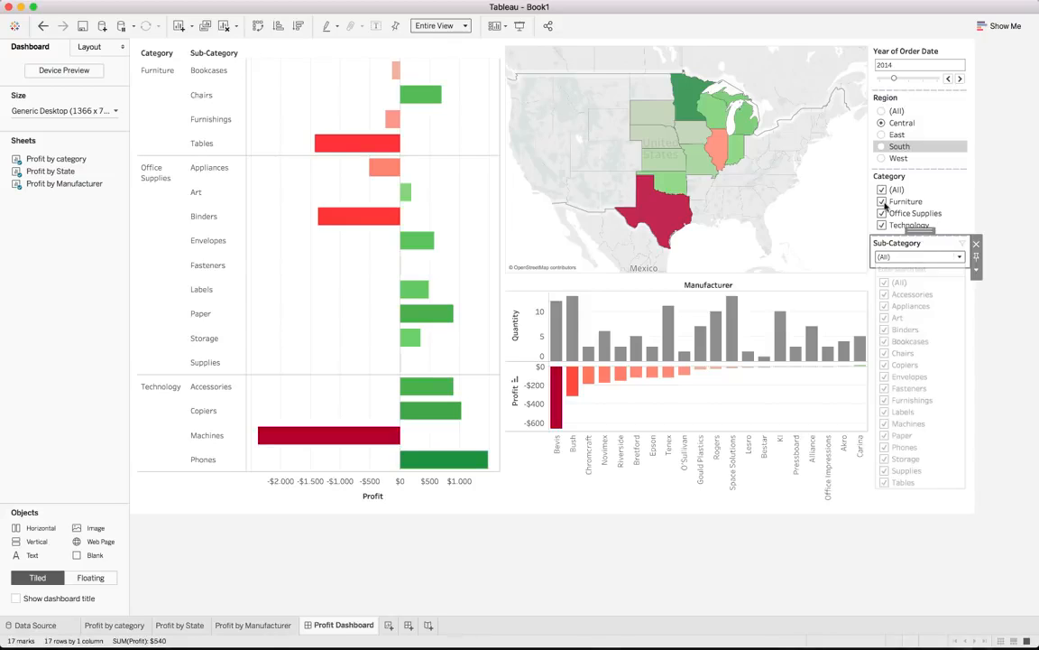
{"action": "left_click", "coordinate": [883, 214]}
{"action": "left_click", "coordinate": [883, 203]}
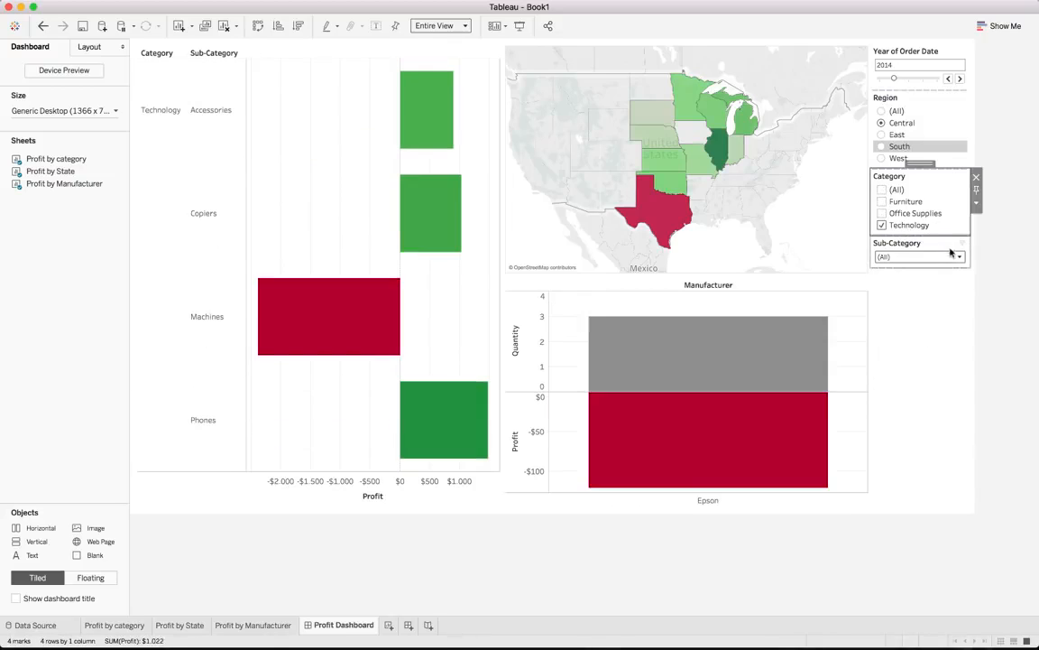
{"action": "left_click", "coordinate": [889, 256]}
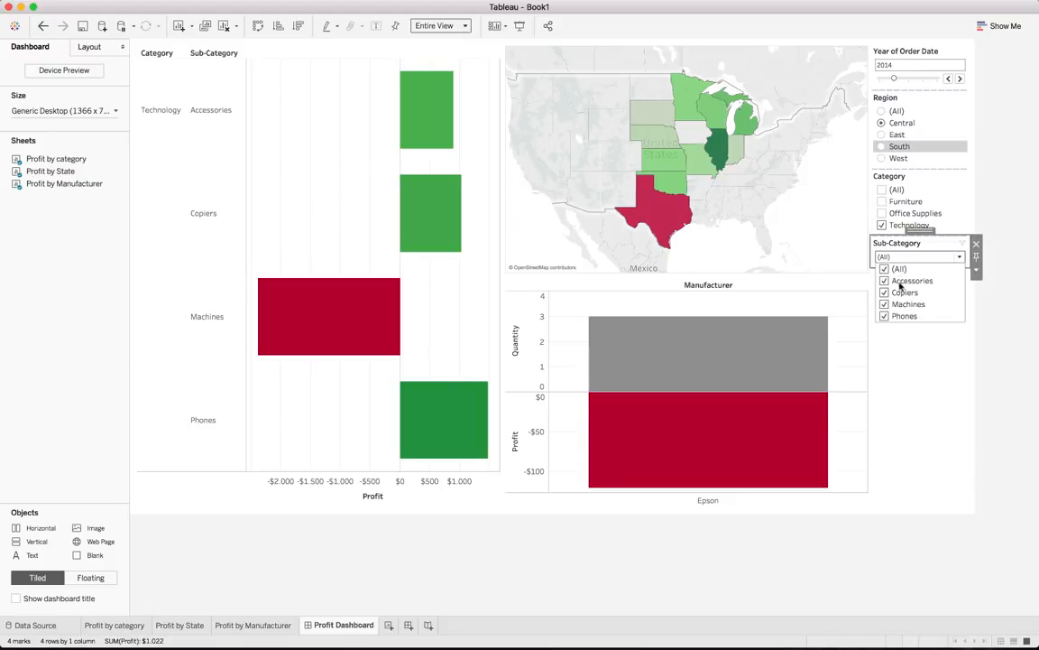
{"action": "left_click", "coordinate": [881, 214]}
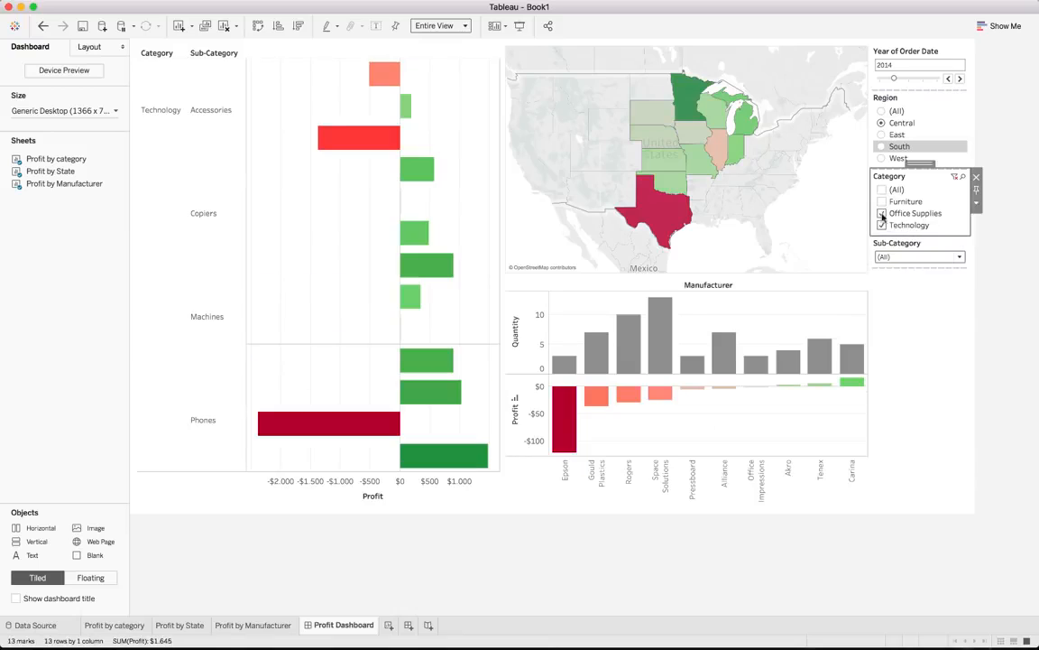
{"action": "left_click", "coordinate": [938, 257]}
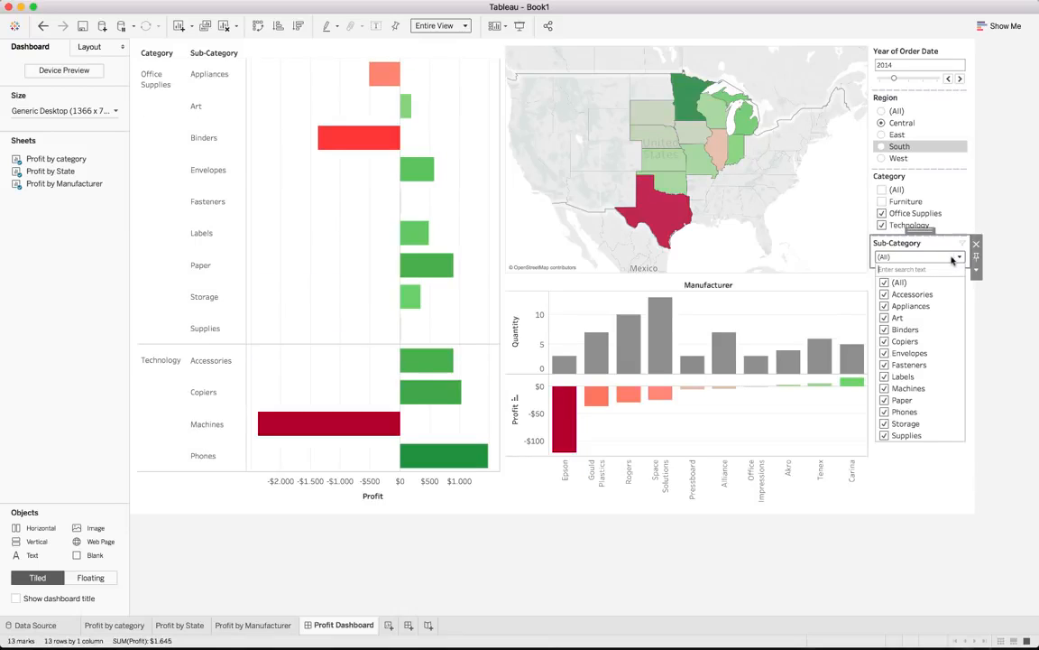
{"action": "left_click", "coordinate": [990, 315]}
Set the Category, Region and Year of Order Date filters to show Only Relevant Values
{"action": "left_click", "coordinate": [944, 177]}
{"action": "left_click", "coordinate": [976, 203]}
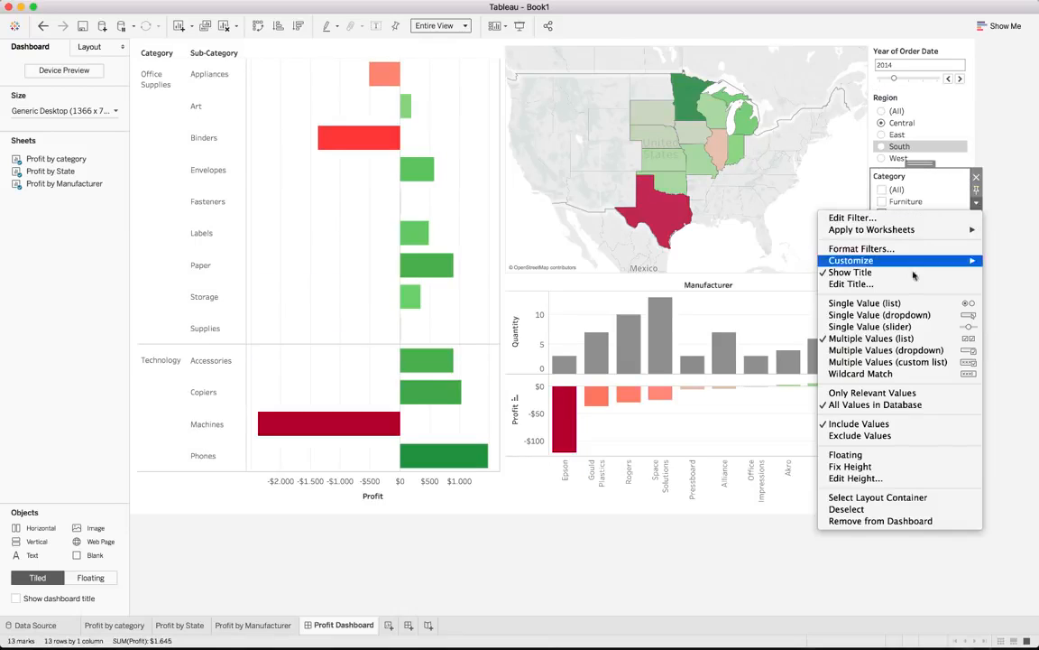
{"action": "left_click", "coordinate": [904, 393]}
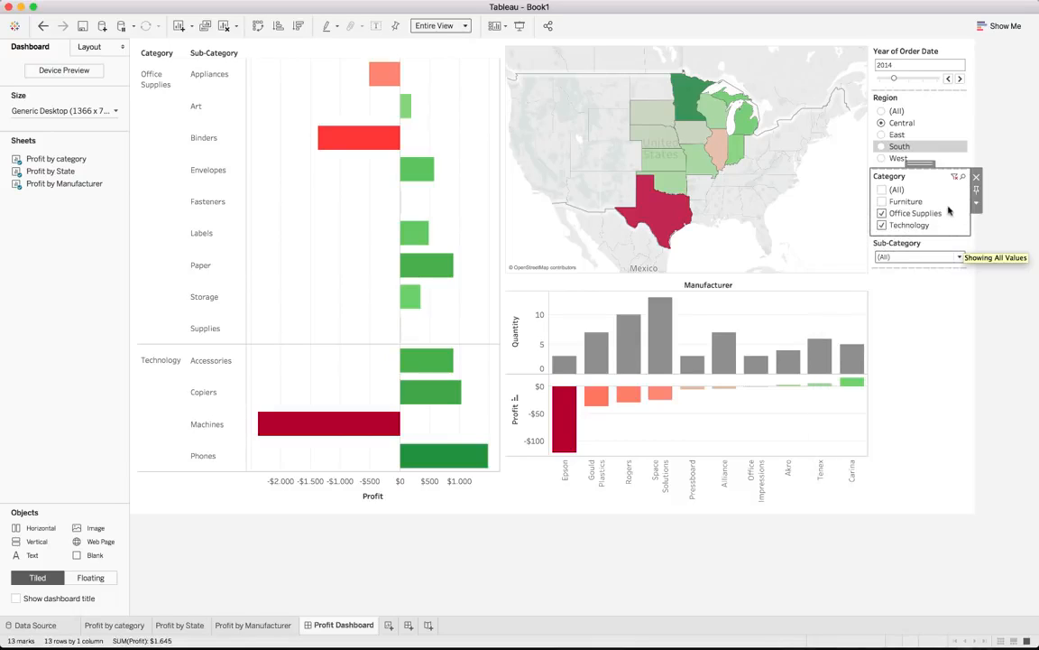
{"action": "left_click", "coordinate": [918, 96]}
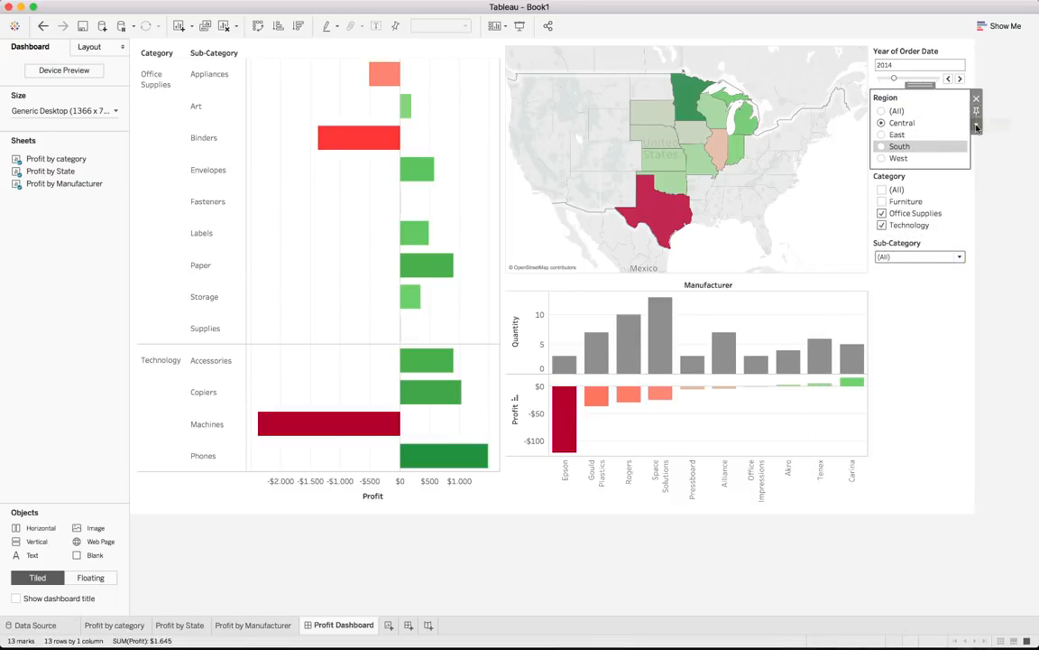
{"action": "left_click", "coordinate": [975, 124]}
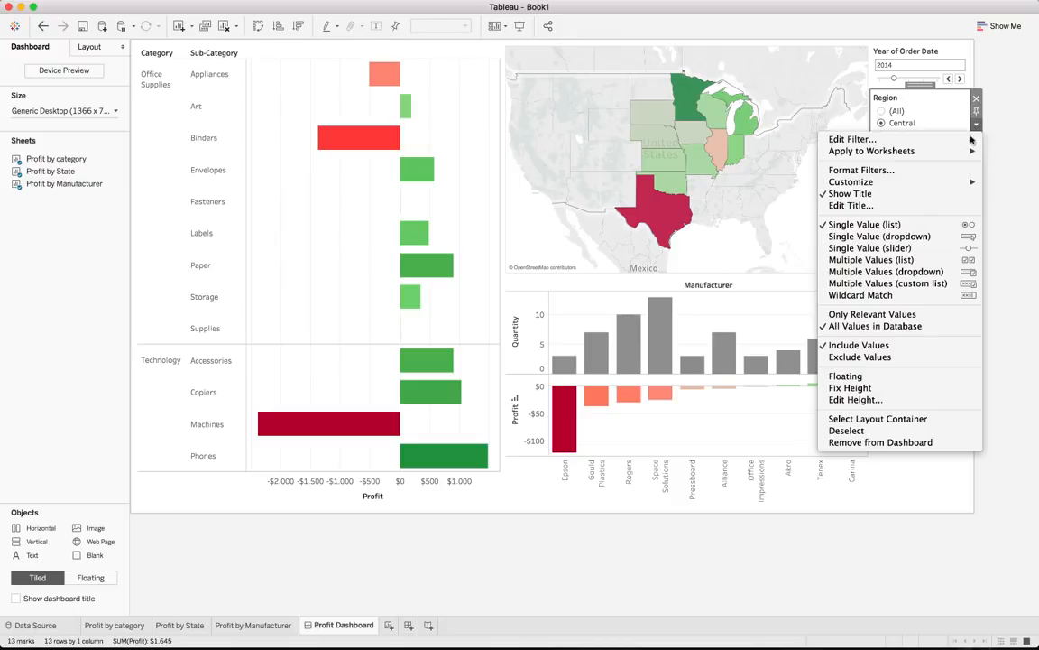
{"action": "left_click", "coordinate": [904, 320]}
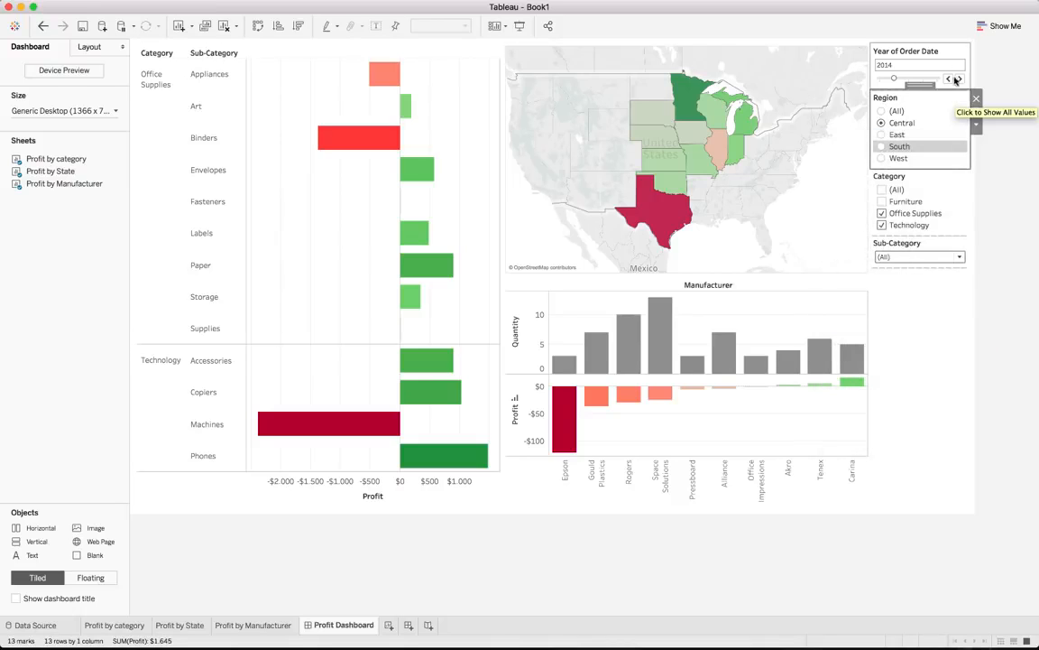
{"action": "left_click", "coordinate": [958, 51]}
{"action": "left_click", "coordinate": [975, 80]}
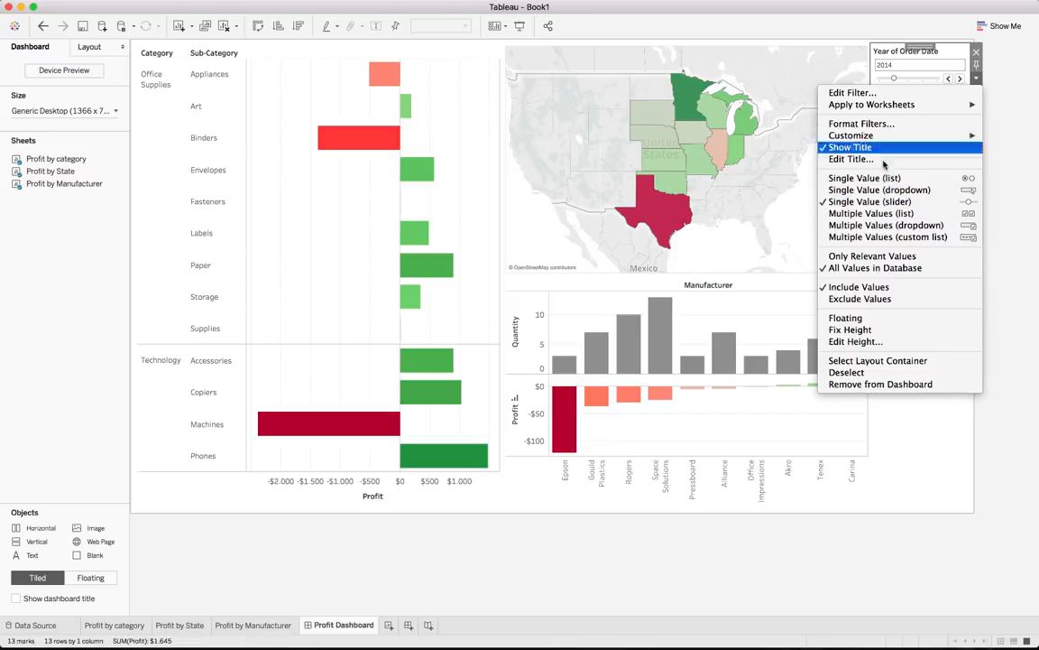
{"action": "left_click", "coordinate": [879, 260]}
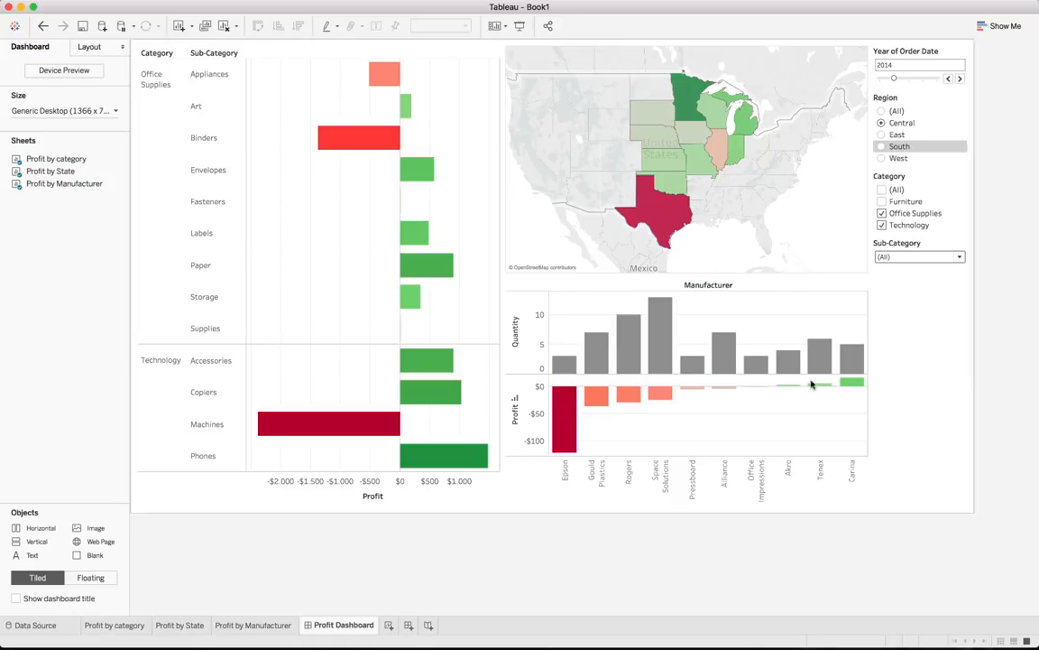
Add a text title "Profit Dashboard" at font size 24 above the charts and shrink it to a narrow header strip
{"action": "left_click_drag", "start_coordinate": [30, 555], "coordinate": [454, 52]}
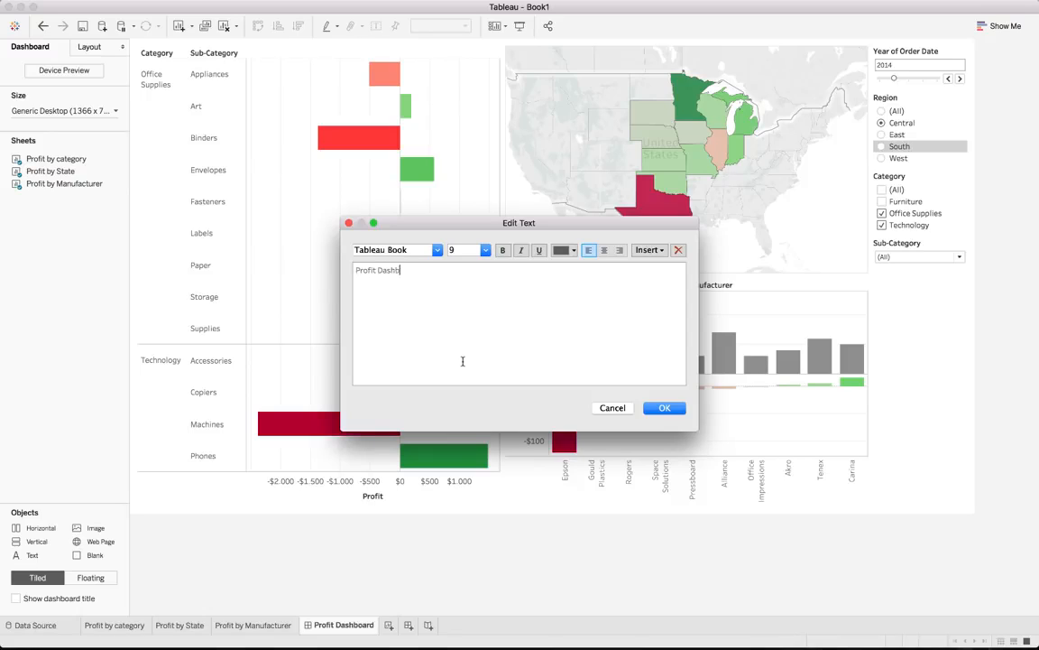
{"action": "type", "text": "Profit Dashboard"}
{"action": "key", "text": "super+a"}
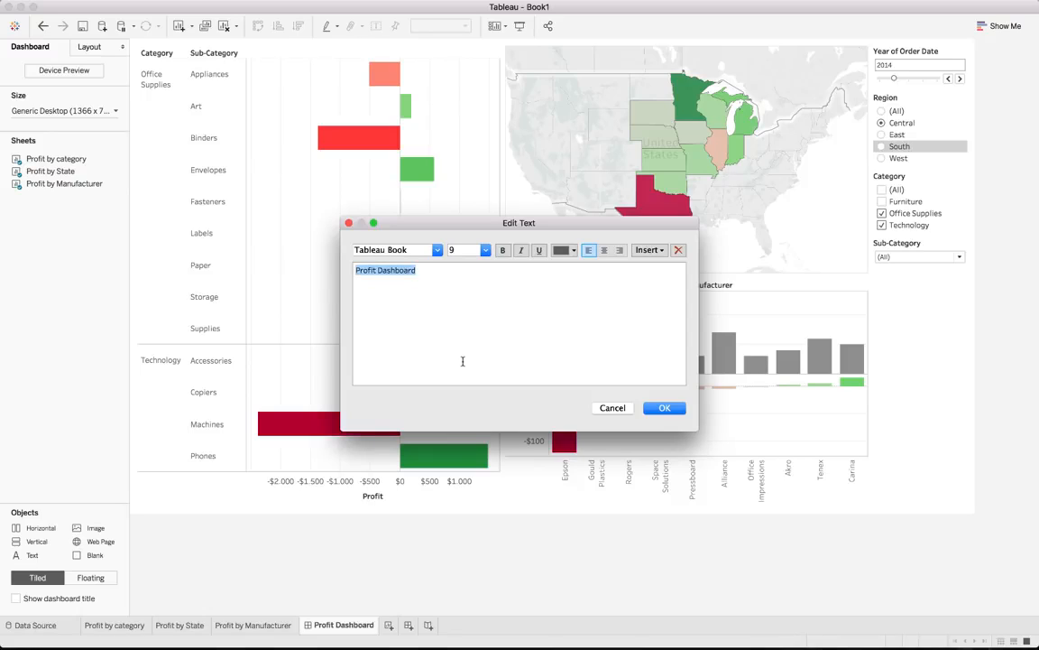
{"action": "left_click", "coordinate": [486, 250]}
{"action": "left_click", "coordinate": [461, 418]}
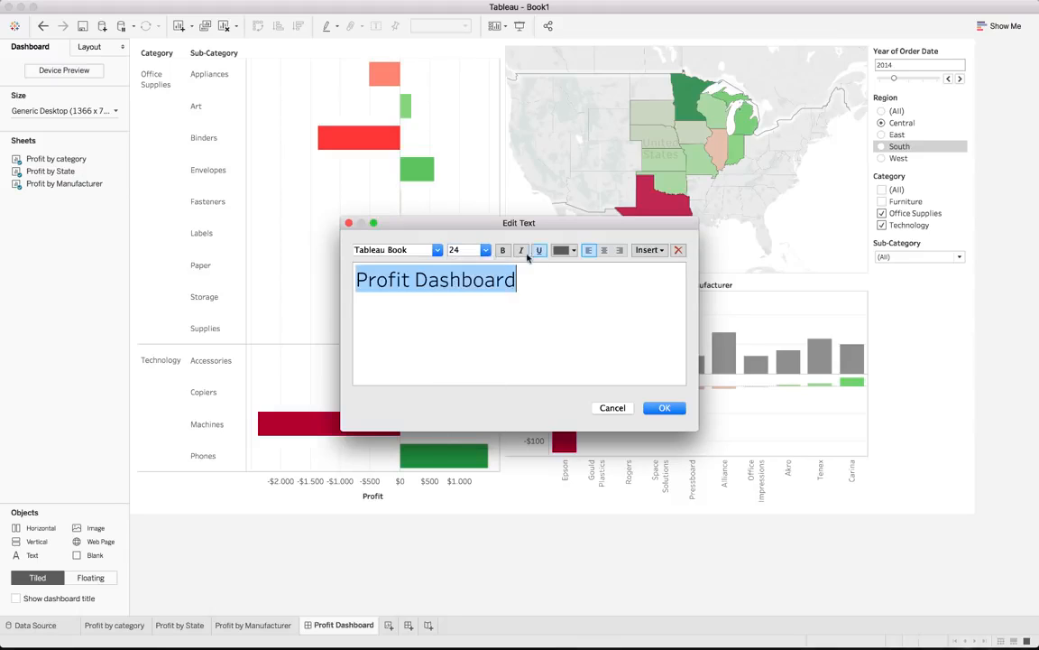
{"action": "left_click", "coordinate": [664, 408]}
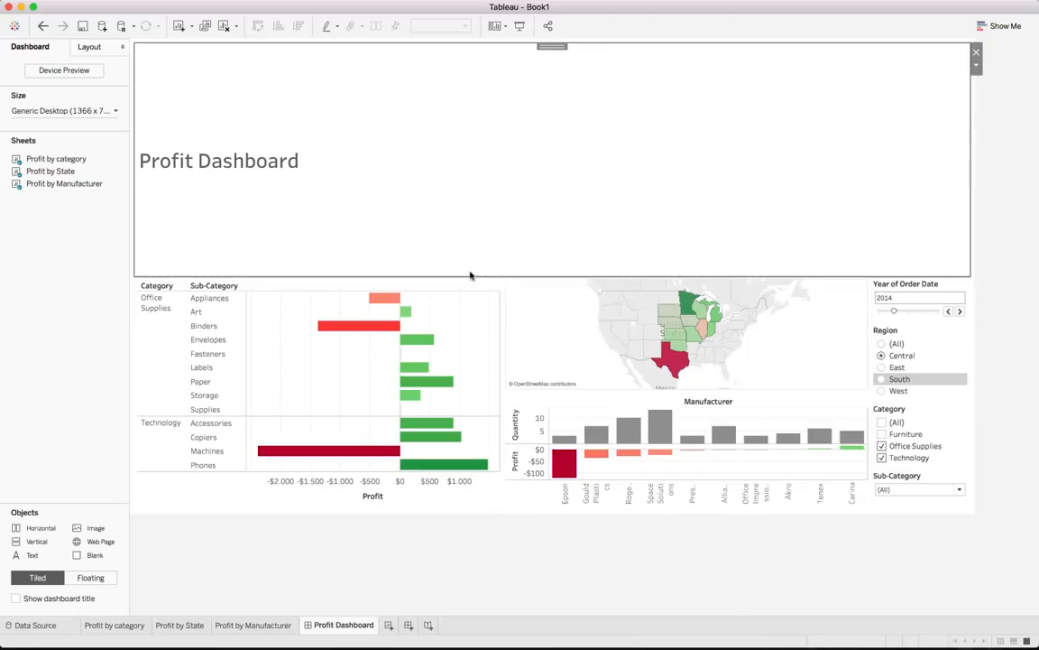
{"action": "left_click_drag", "start_coordinate": [470, 275], "coordinate": [466, 89]}
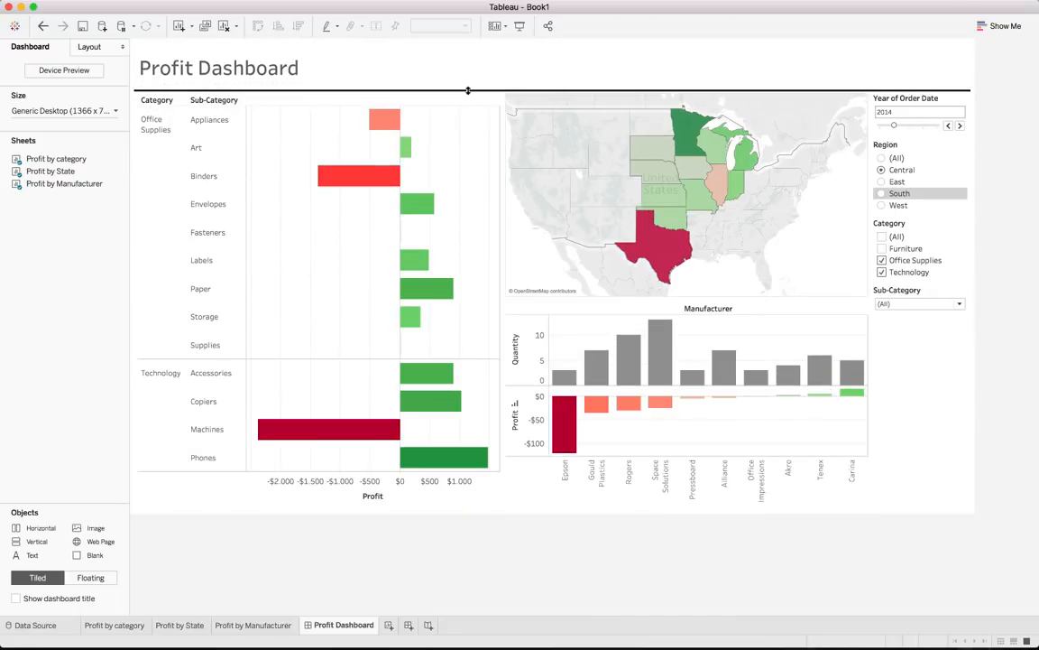